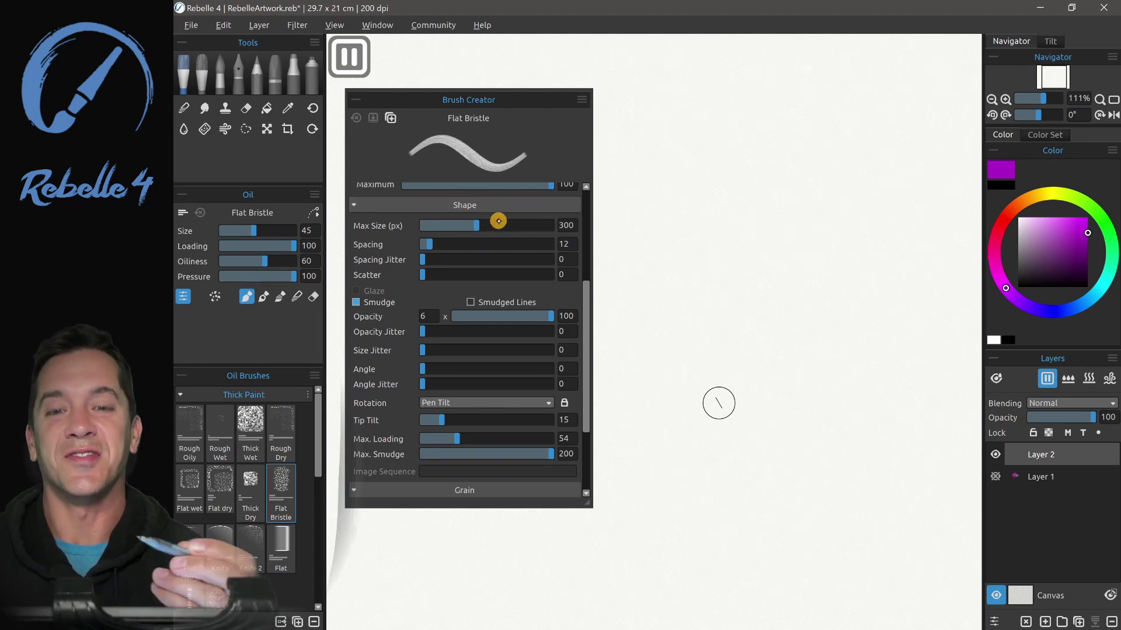
Shrink Max Size to 10, set Oil Size to 100 and paint a thin diagonal test stroke.
drag(478, 224, 421, 220)
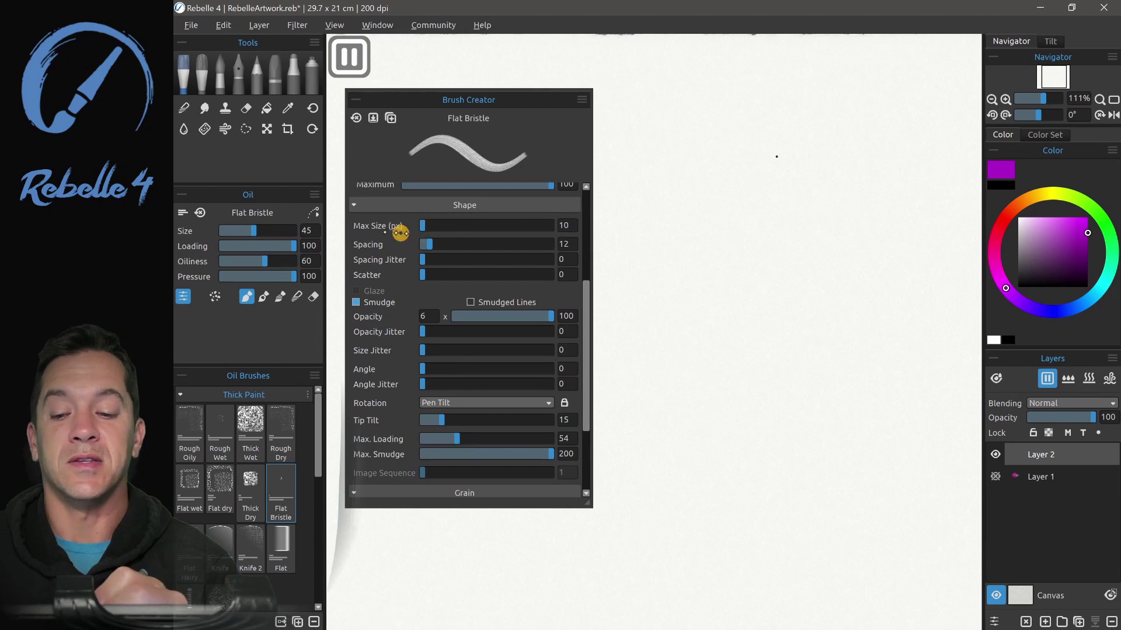
drag(271, 232, 415, 216)
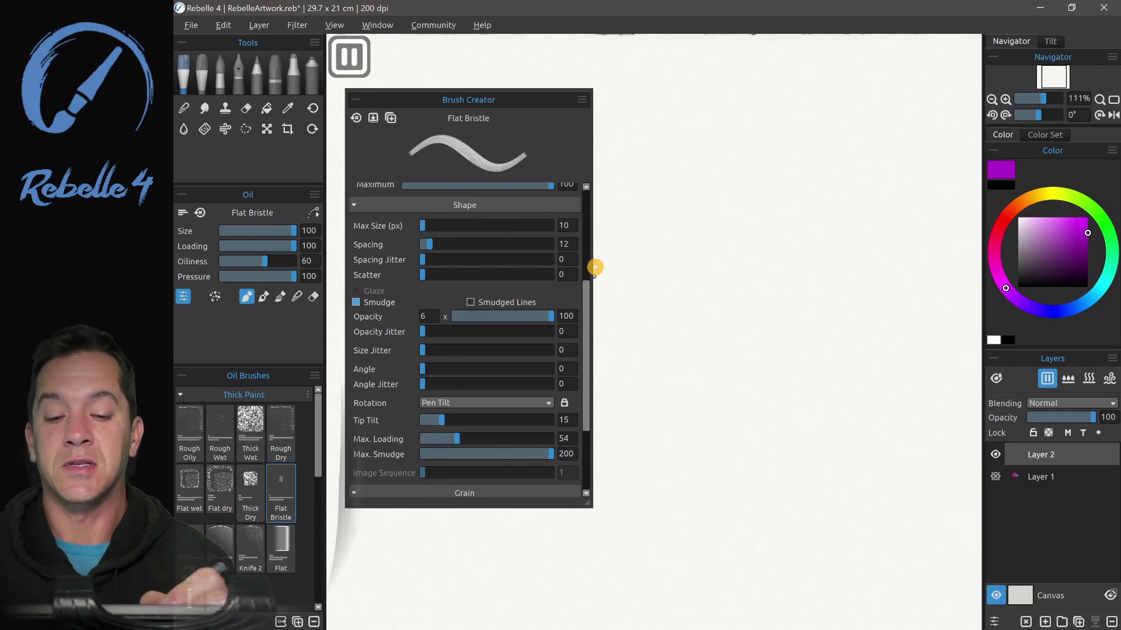
mouse_move(583, 295)
mouse_down()
mouse_move(587, 250)
mouse_move(547, 235)
mouse_move(488, 240)
mouse_up()
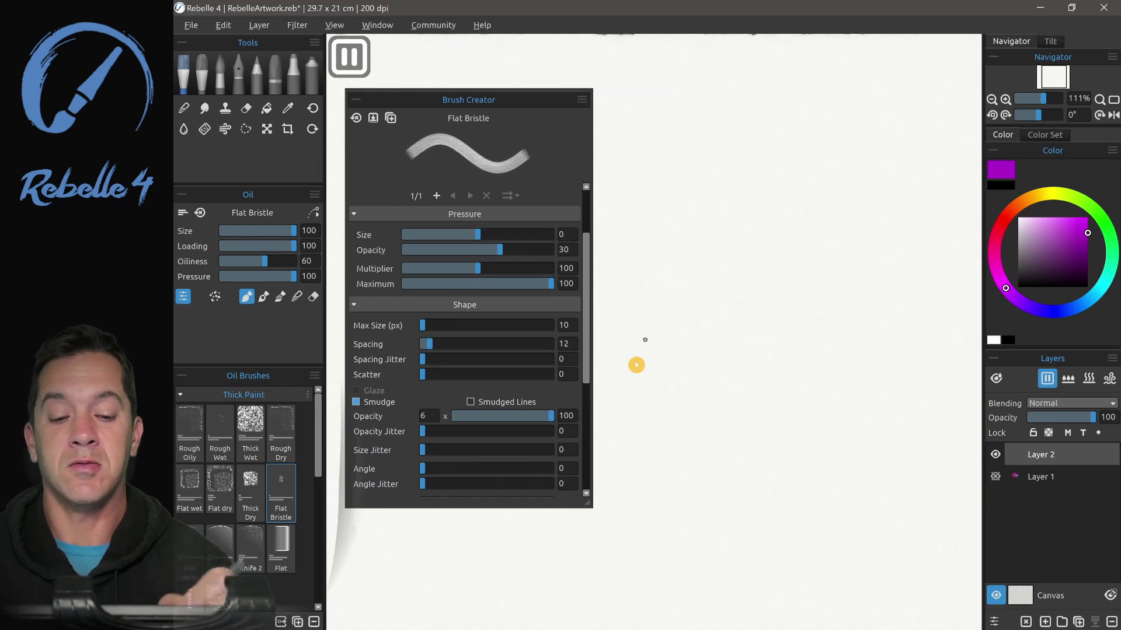
drag(631, 381, 719, 242)
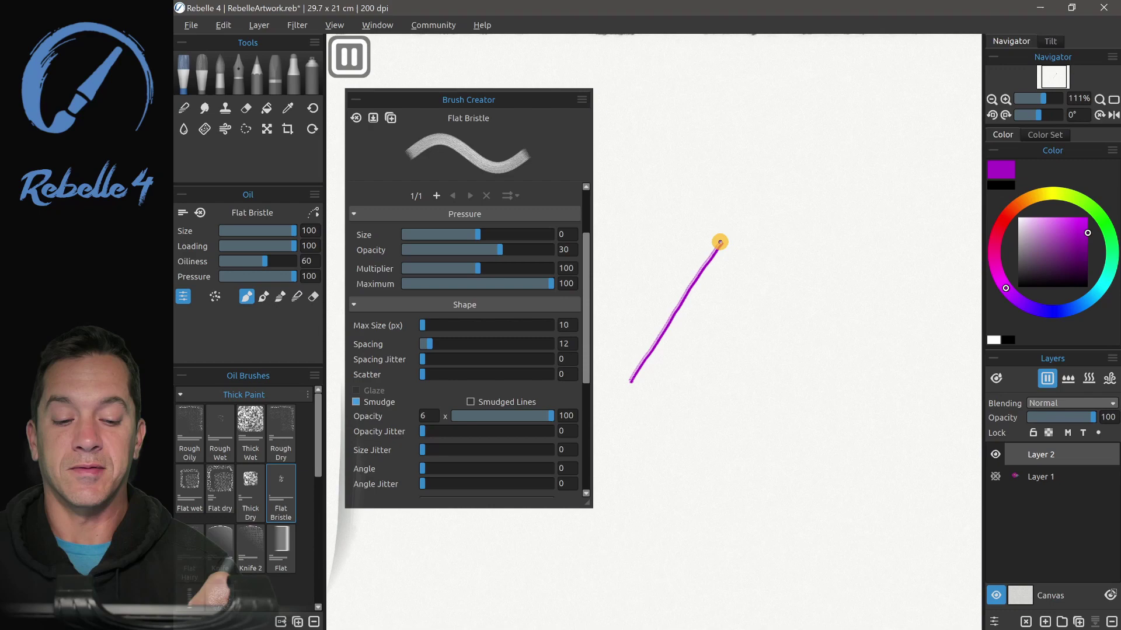
Raise Max Size to 700 px and paint a broad purple diagonal bristle patch.
drag(459, 319, 632, 310)
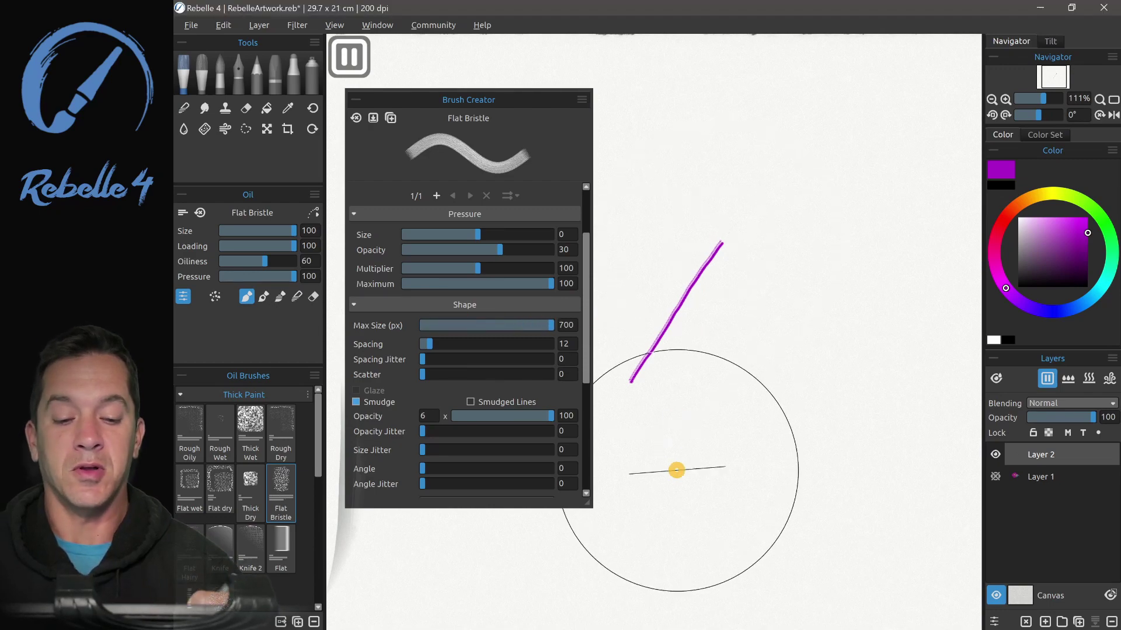
drag(698, 466, 852, 233)
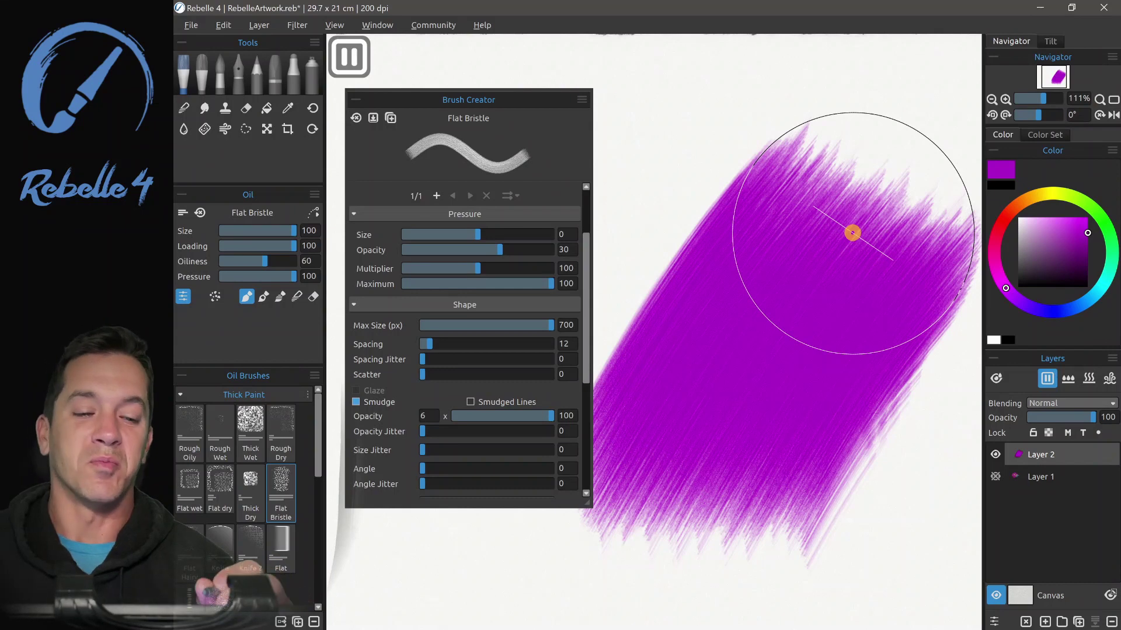
scroll(759, 350, down, 5)
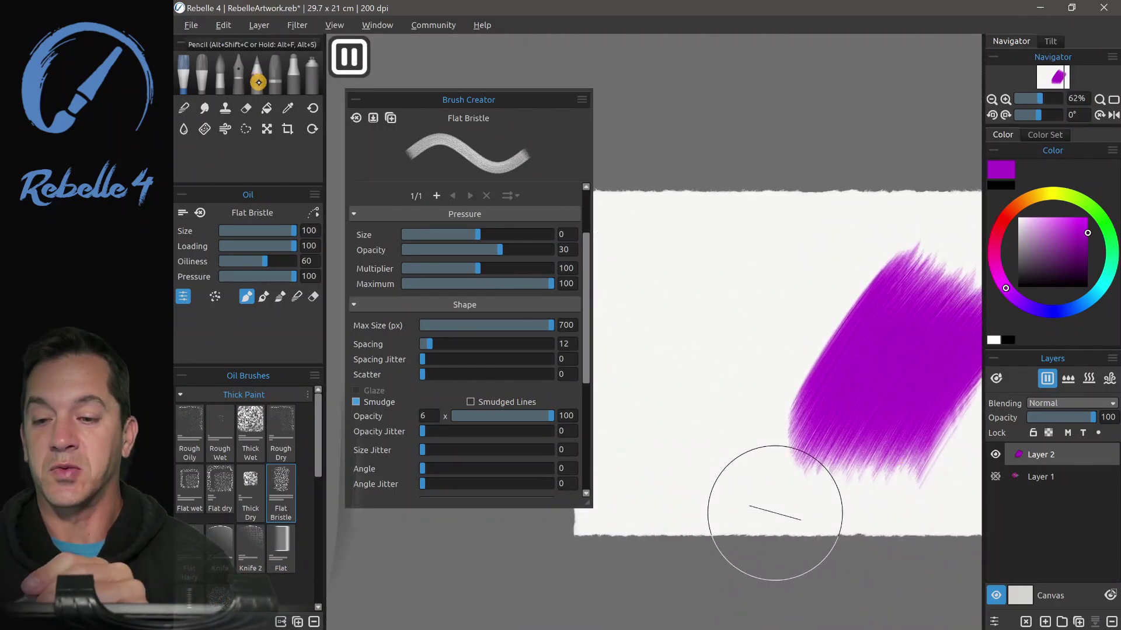
Switch to the pencil brush at size 100 with Pressure Size set to 0.
click(258, 79)
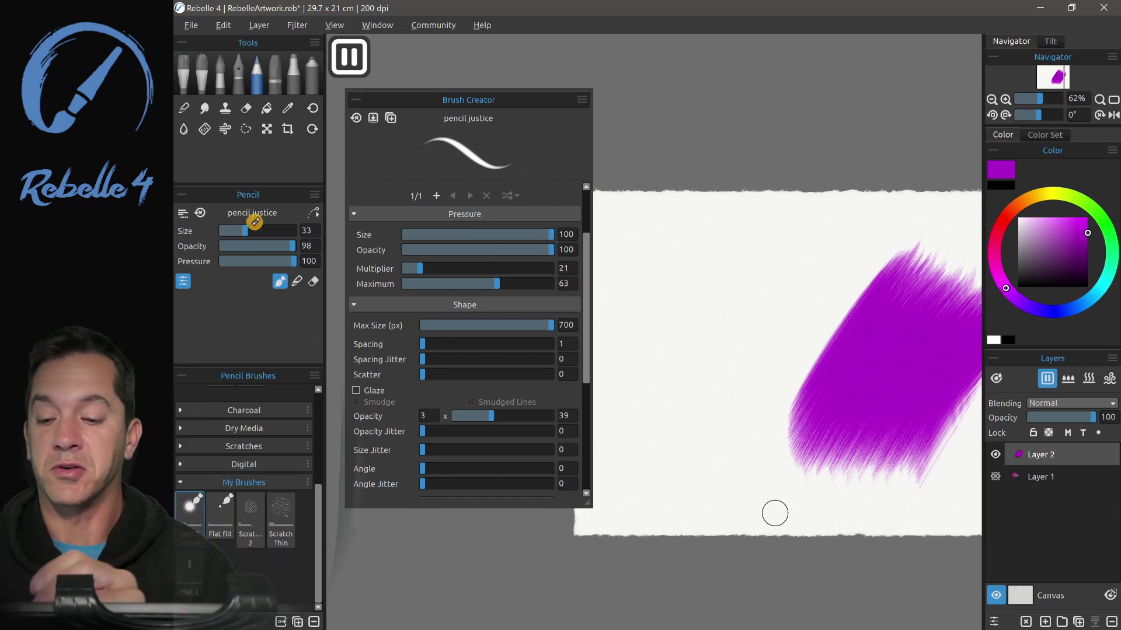
drag(245, 231, 308, 228)
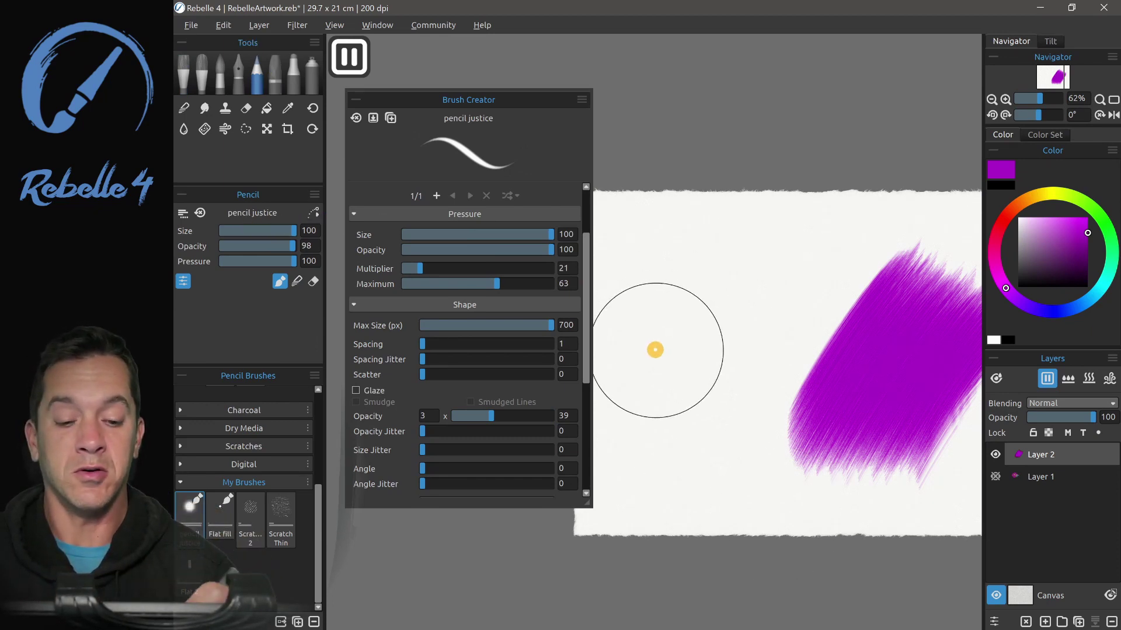
drag(587, 303, 587, 238)
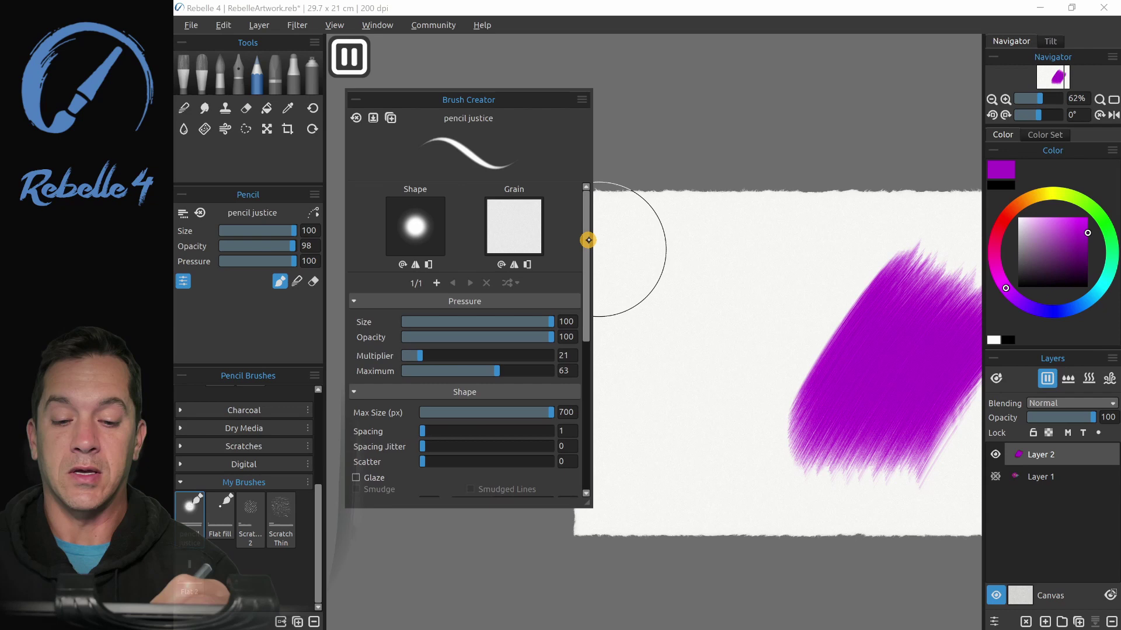
drag(558, 322, 473, 327)
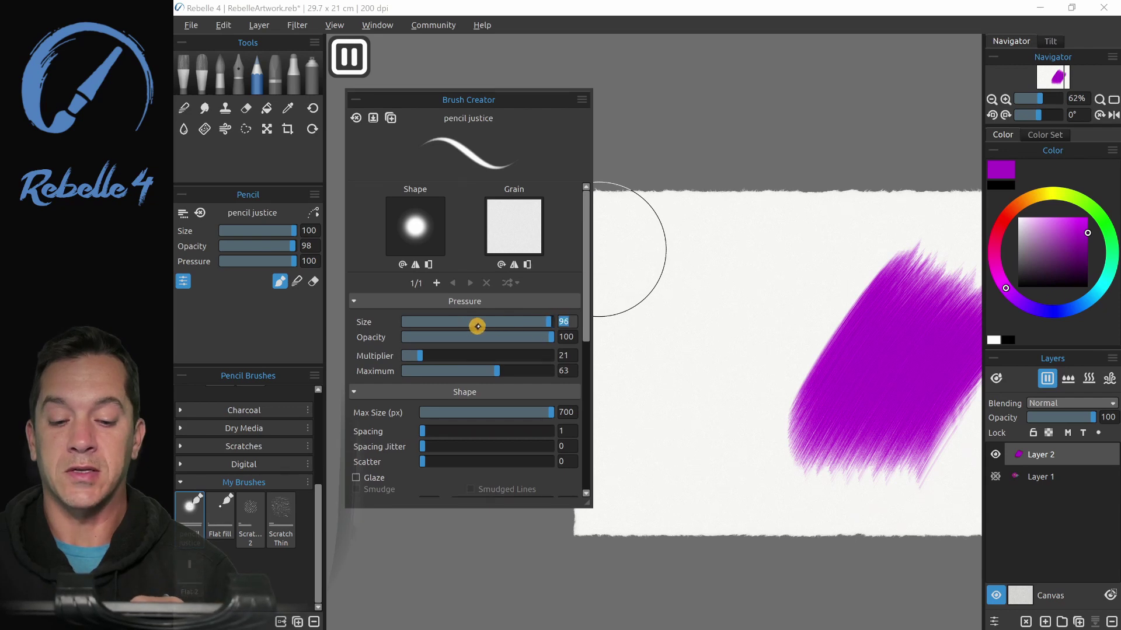
click(484, 323)
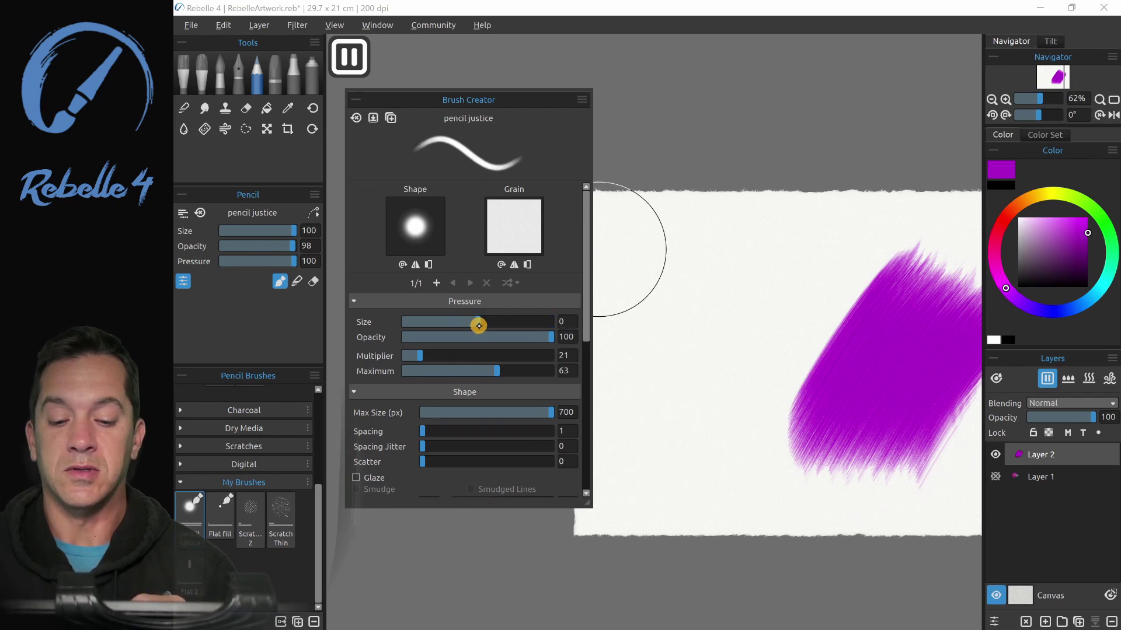
Paint thick soft purple test strokes and an oval, then clear Layer 2.
mouse_move(733, 383)
mouse_down()
mouse_move(723, 393)
mouse_move(835, 232)
mouse_up()
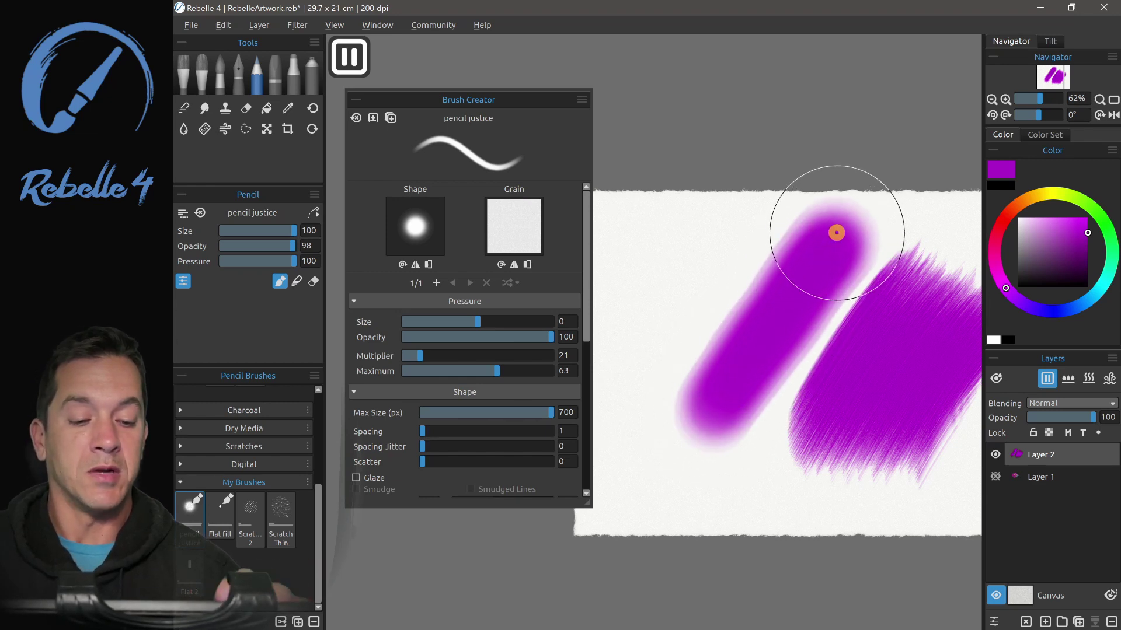
scroll(740, 426, down, 1)
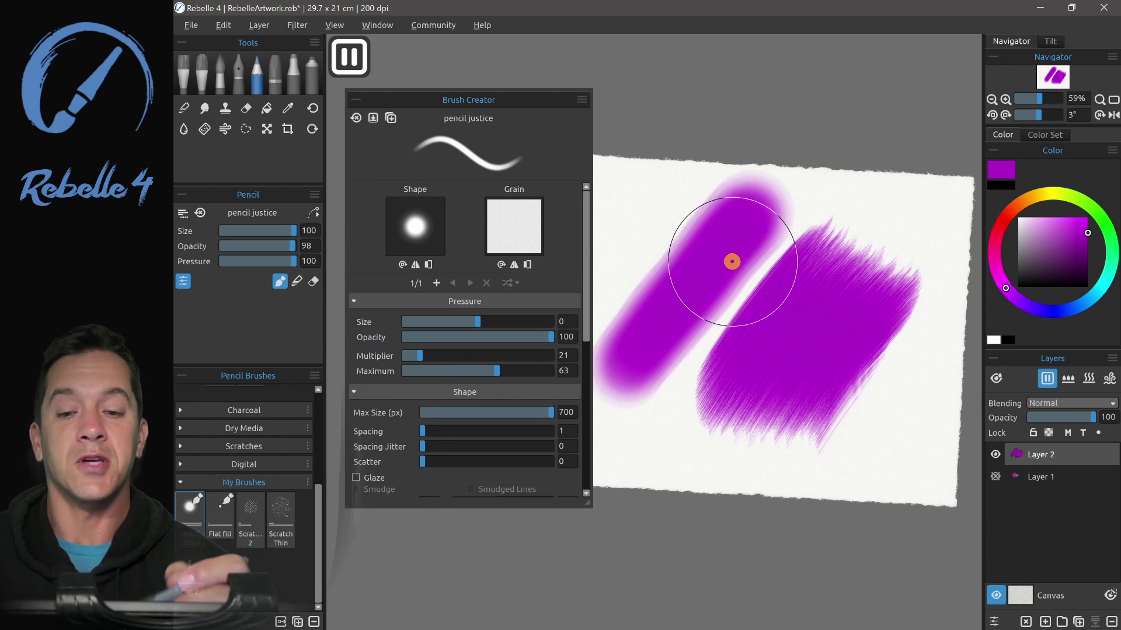
drag(901, 353, 894, 424)
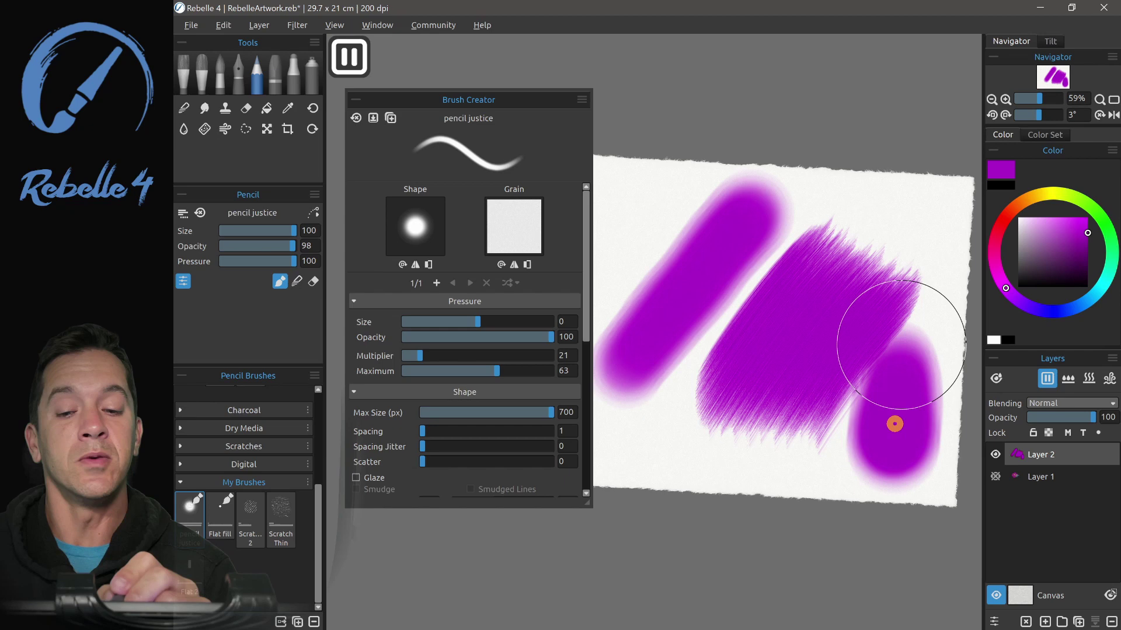
click(1026, 622)
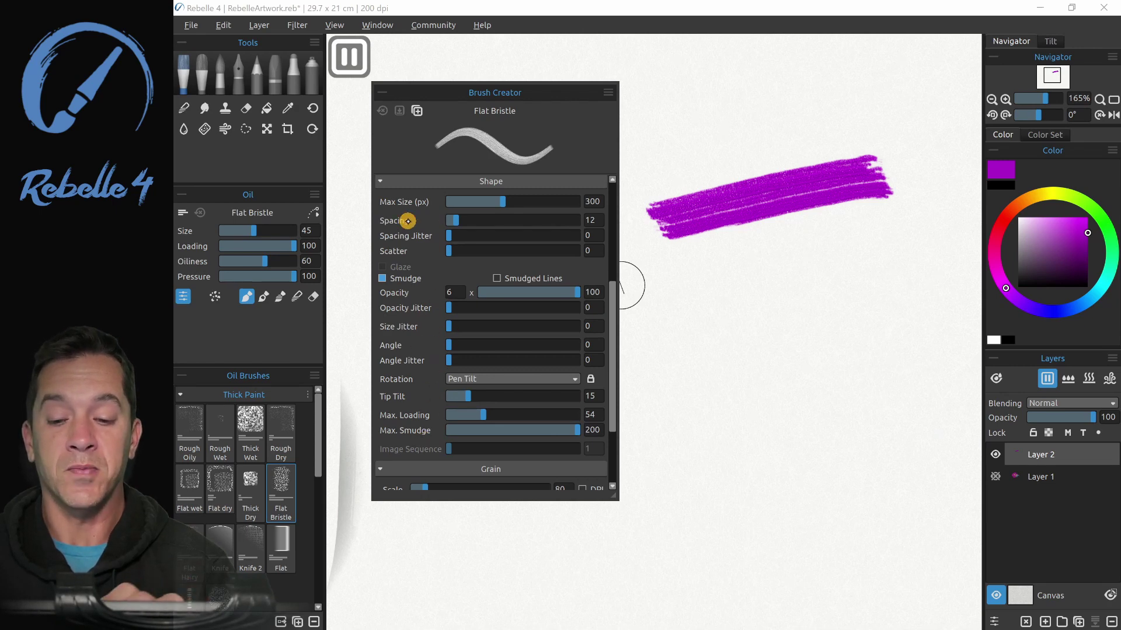
Widen Flat Bristle spacing to 102 and paint light strokes plus a row of separated dabs.
drag(455, 218, 513, 220)
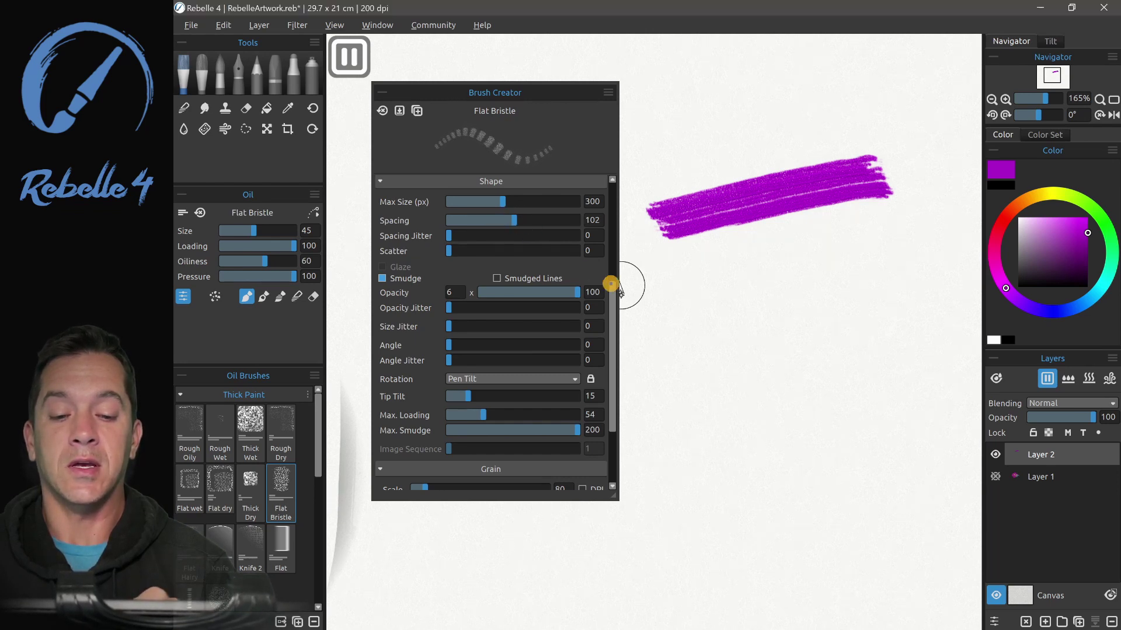
scroll(615, 296, up, 5)
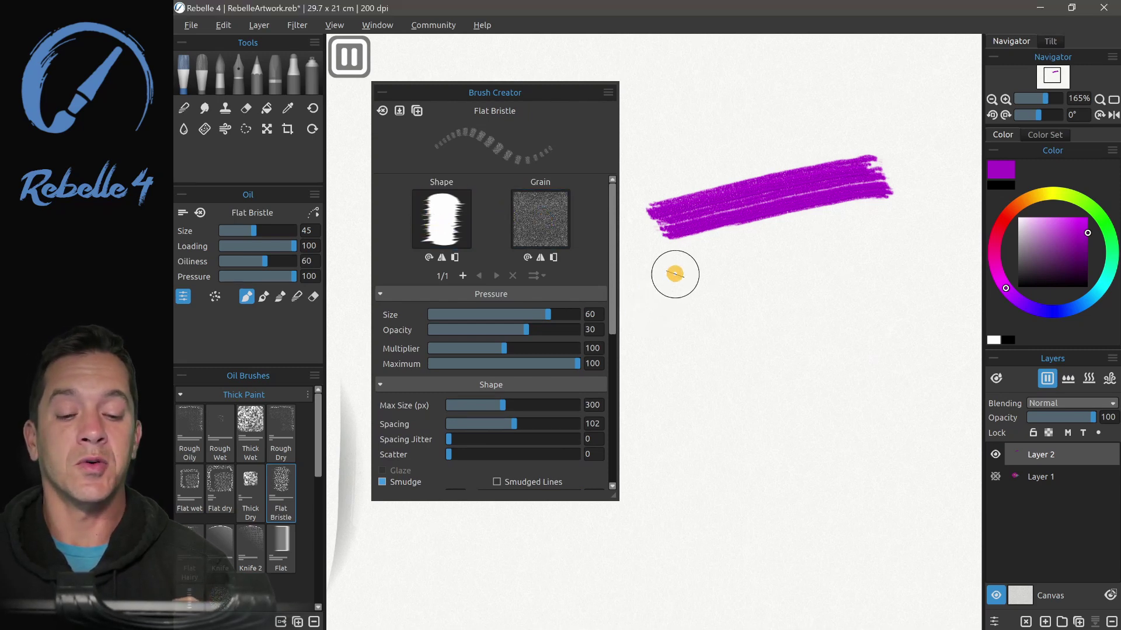
drag(647, 301, 938, 299)
mouse_move(611, 305)
mouse_down()
mouse_move(614, 351)
mouse_move(644, 380)
mouse_move(960, 374)
mouse_up()
scroll(612, 258, up, 1)
scroll(612, 257, up, 3)
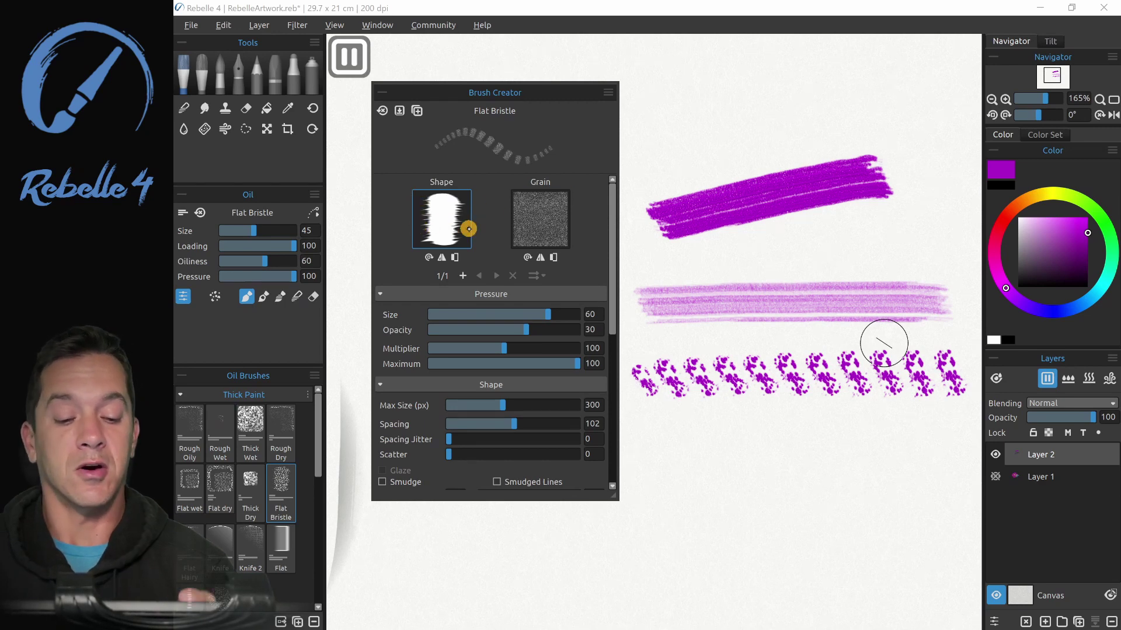
drag(639, 448, 948, 441)
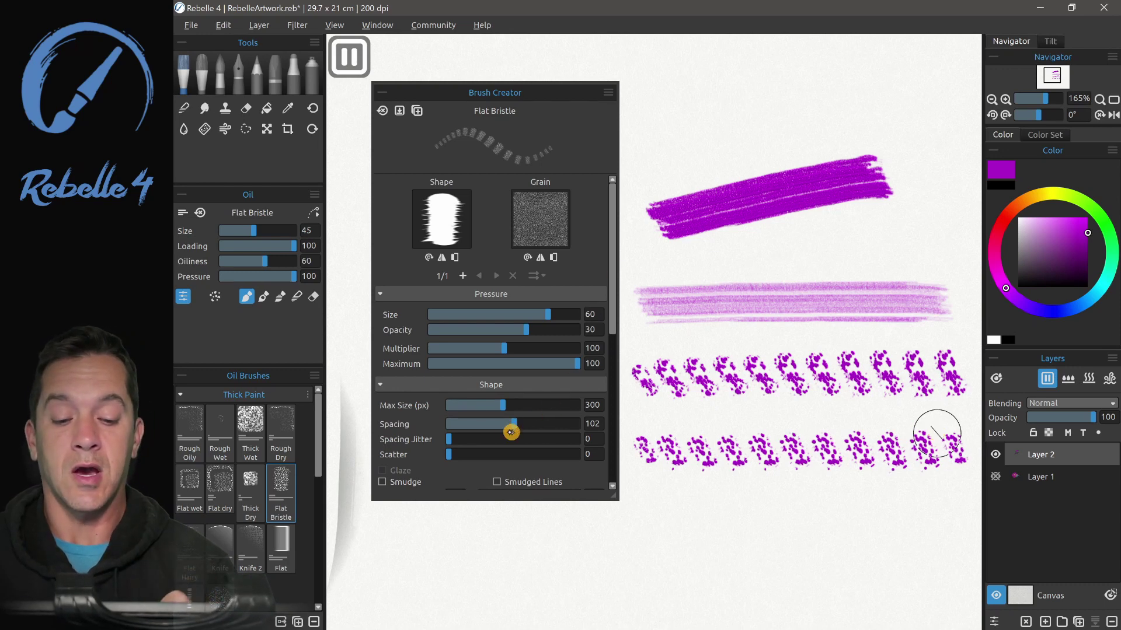
Paint further dab rows at spacing 51 and then at spacing 25.
drag(514, 424, 481, 424)
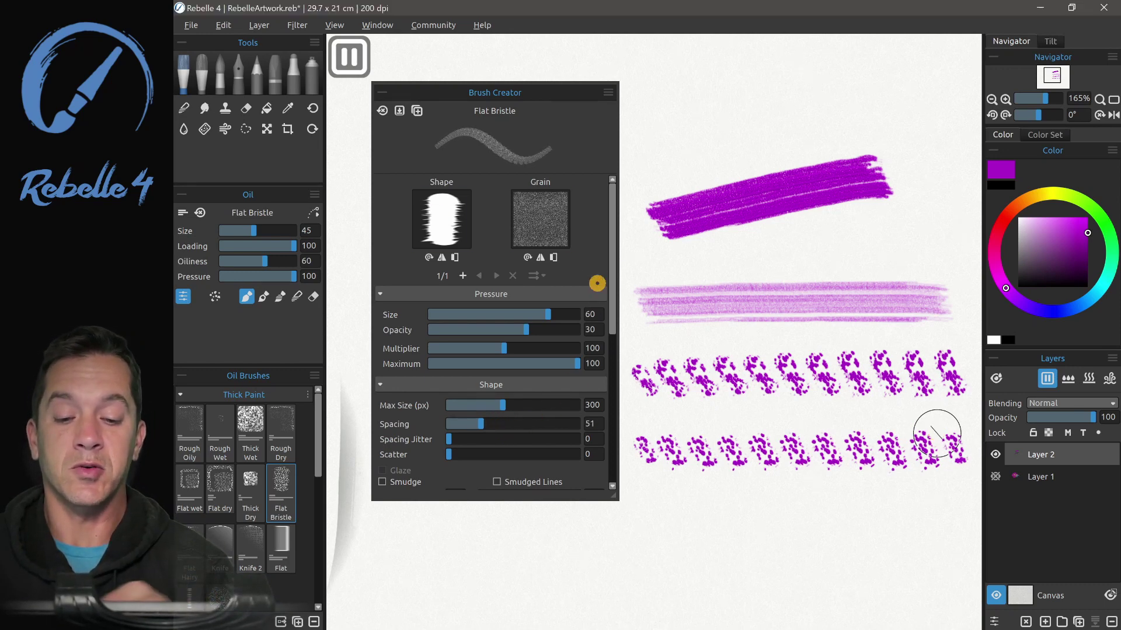
drag(650, 518, 922, 515)
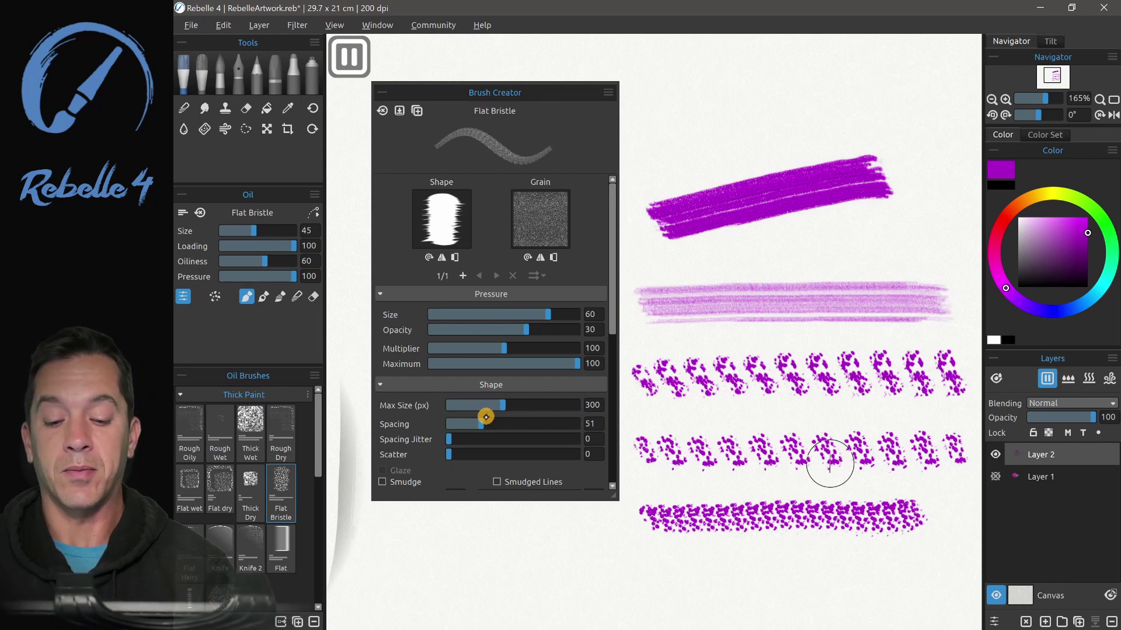
mouse_move(481, 424)
mouse_down()
mouse_move(453, 424)
mouse_move(463, 423)
mouse_up()
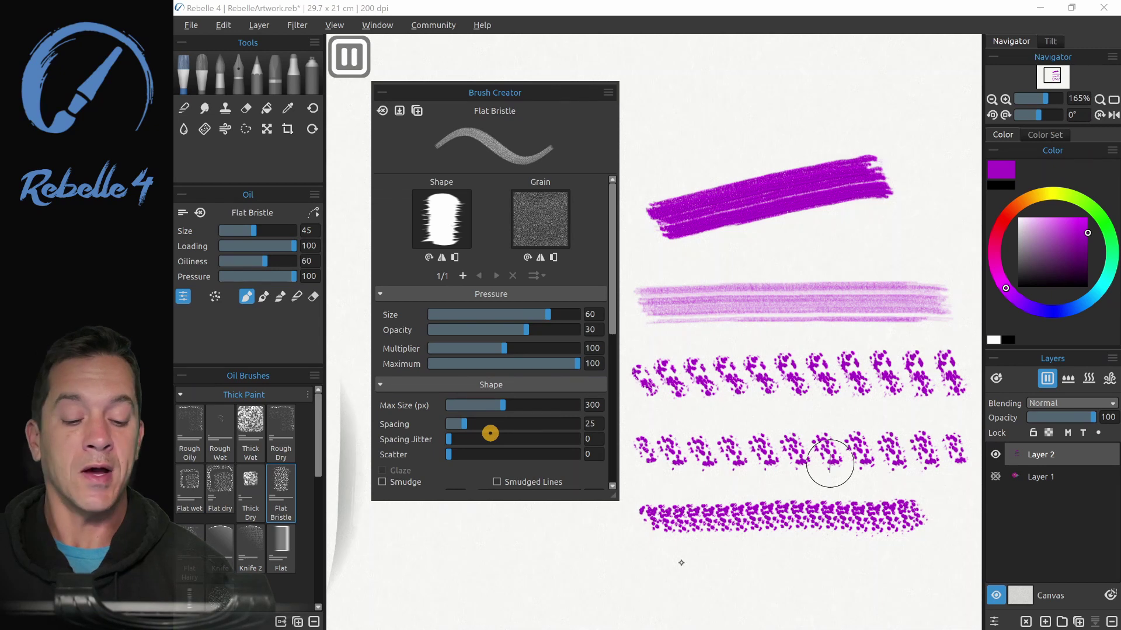
drag(650, 571, 941, 573)
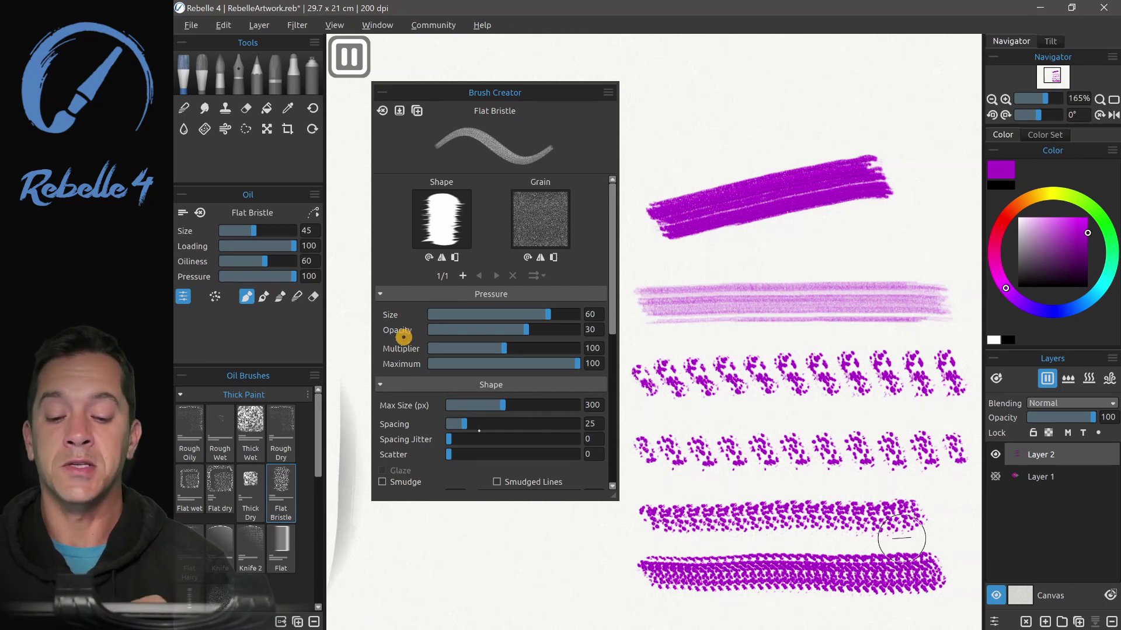
Drop spacing to 1 and paint a long continuous stroke, then raise spacing to 11.
drag(464, 425, 448, 425)
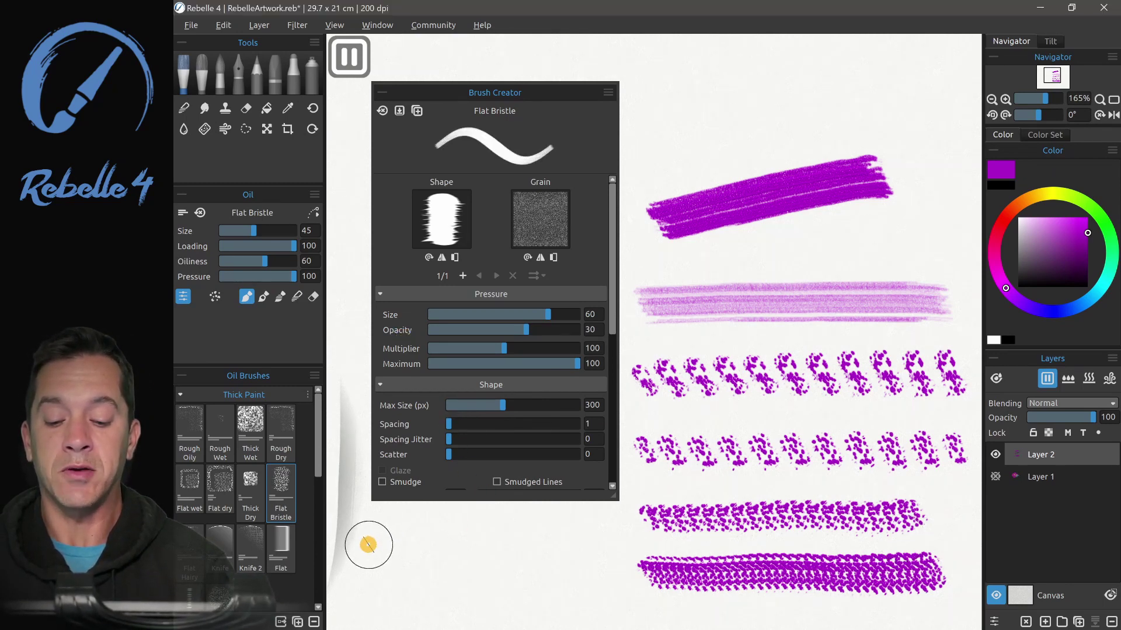
drag(368, 538, 619, 534)
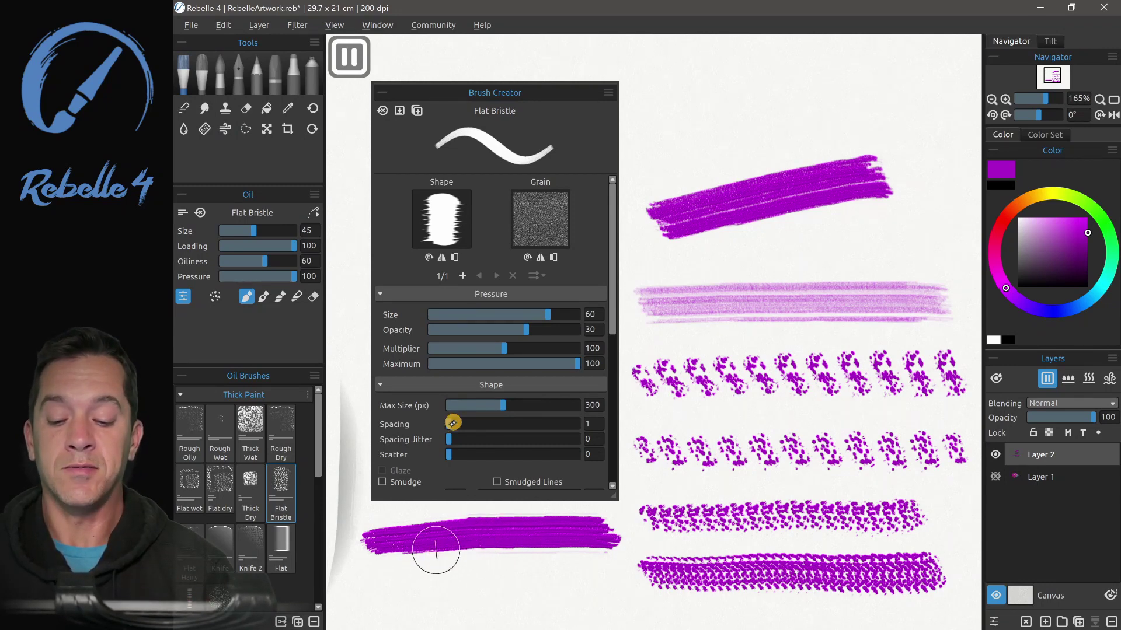
drag(450, 424, 454, 423)
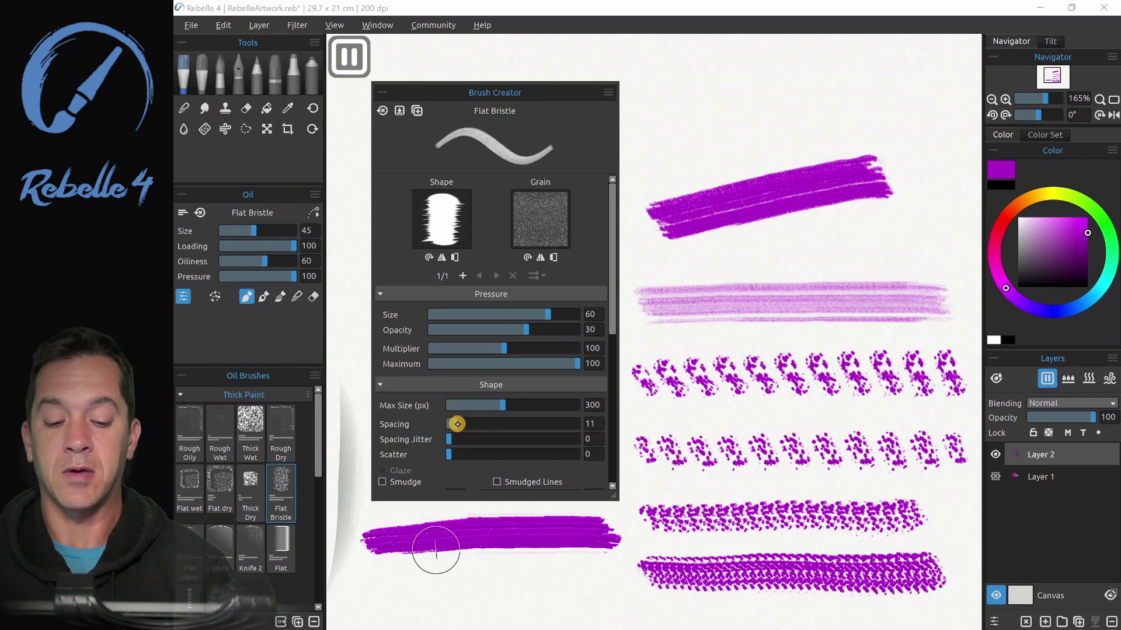
drag(611, 309, 612, 373)
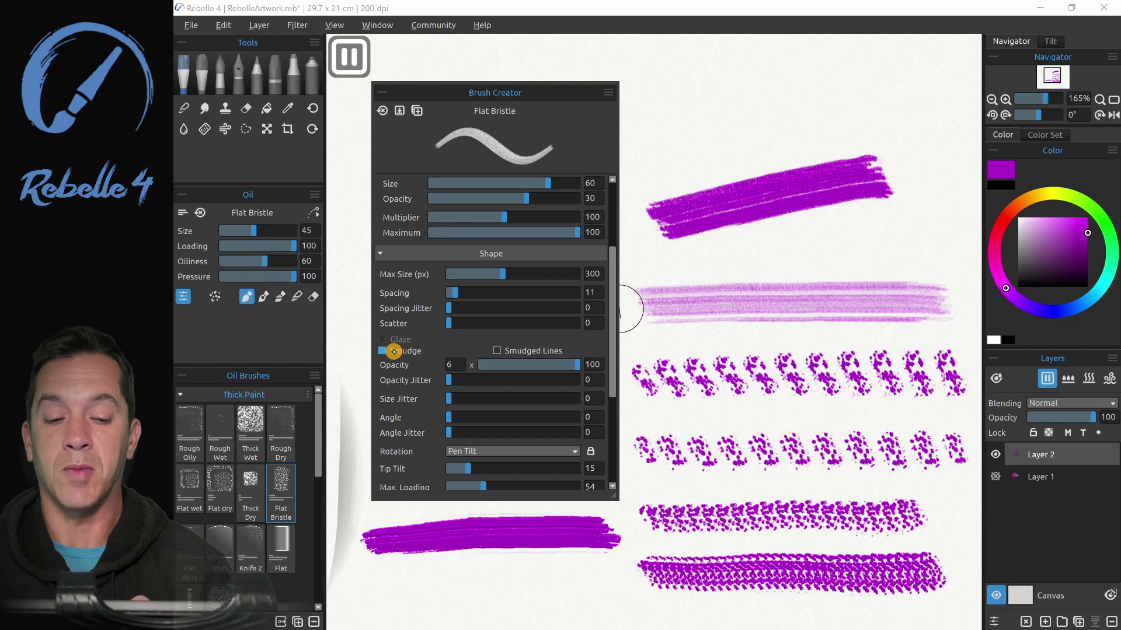
Paint test strokes along the canvas top with Smudge and Smudged Lines on.
mouse_move(646, 104)
mouse_down()
mouse_move(851, 93)
mouse_move(925, 106)
mouse_move(676, 141)
mouse_move(860, 123)
mouse_up()
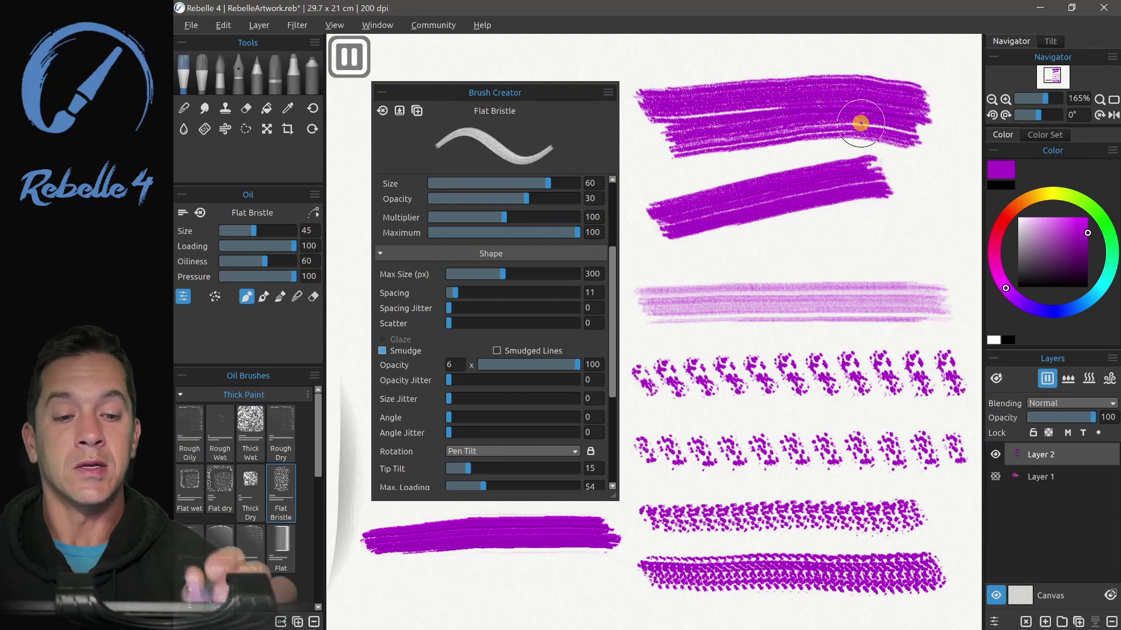
scroll(859, 123, up, 5)
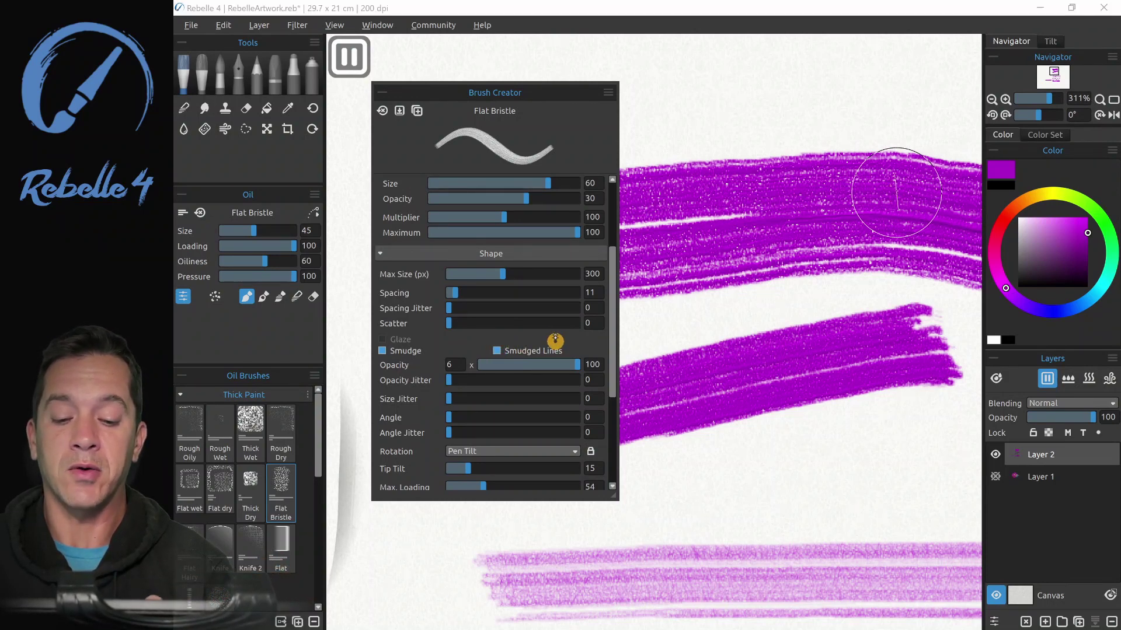
mouse_move(632, 101)
mouse_down()
mouse_move(842, 92)
mouse_move(929, 103)
mouse_up()
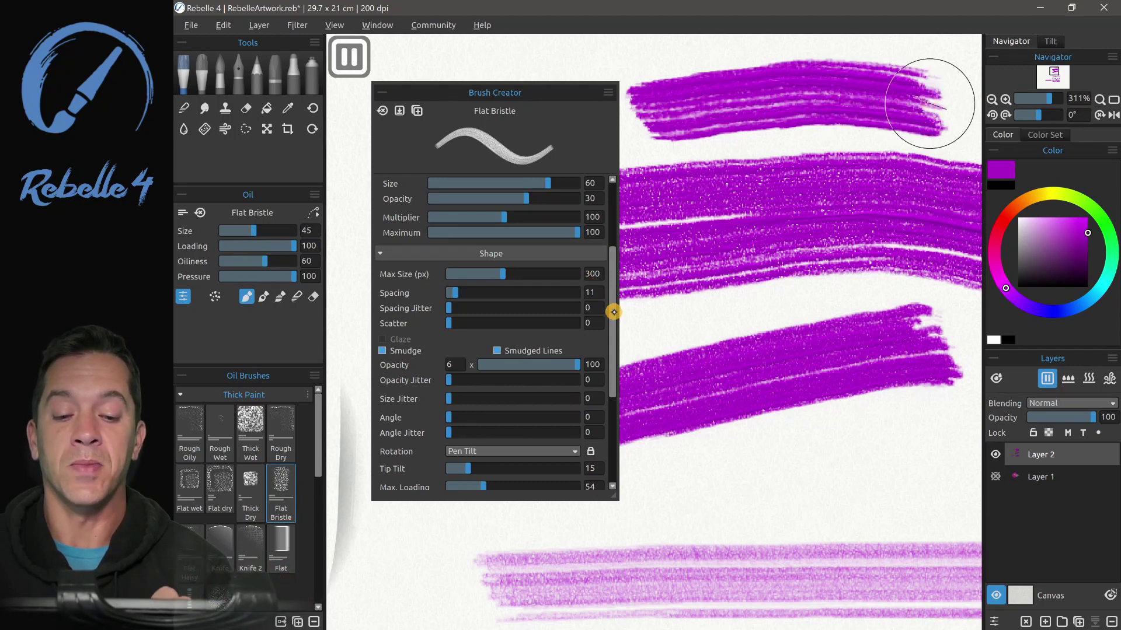
drag(614, 313, 612, 244)
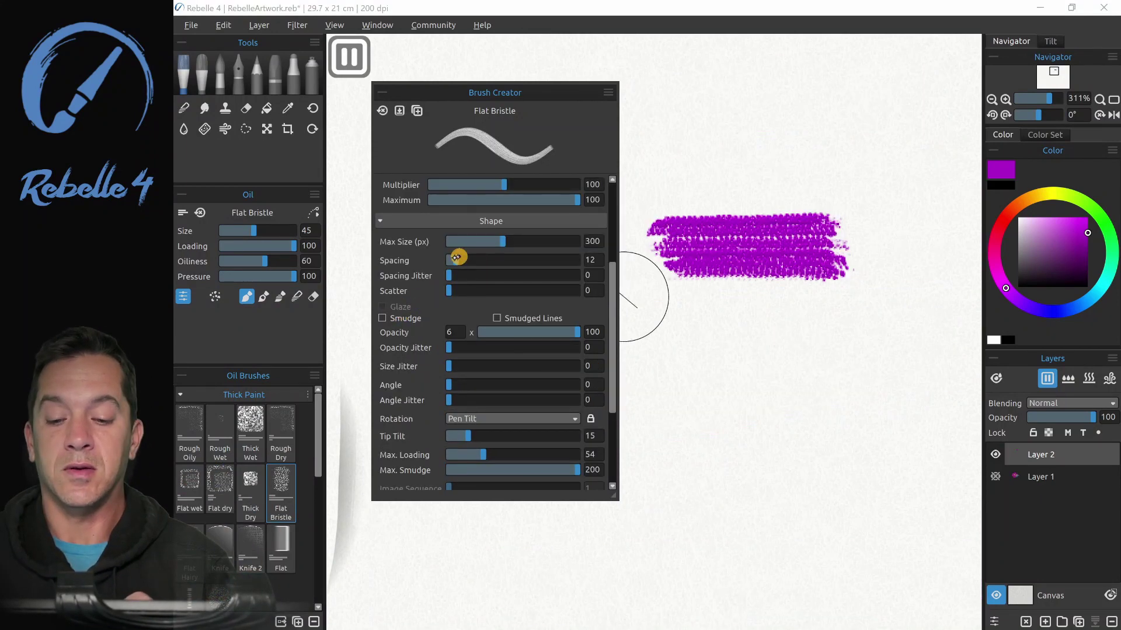
Set spacing to 100 and paint a test row of widely spaced dabs.
drag(455, 261, 510, 261)
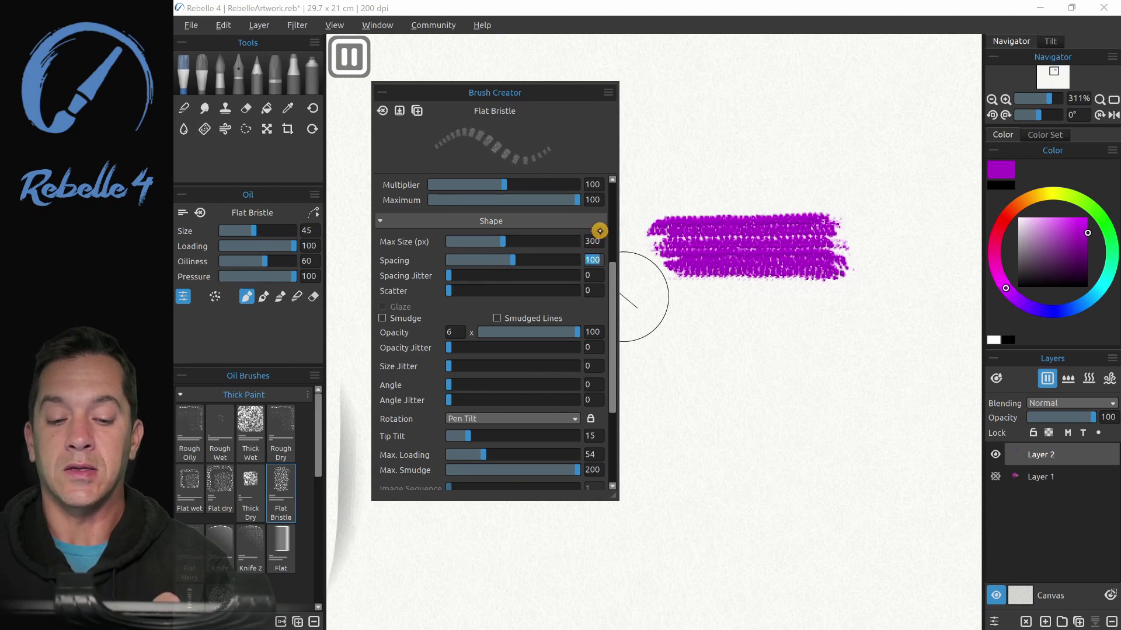
scroll(582, 259, up, 1)
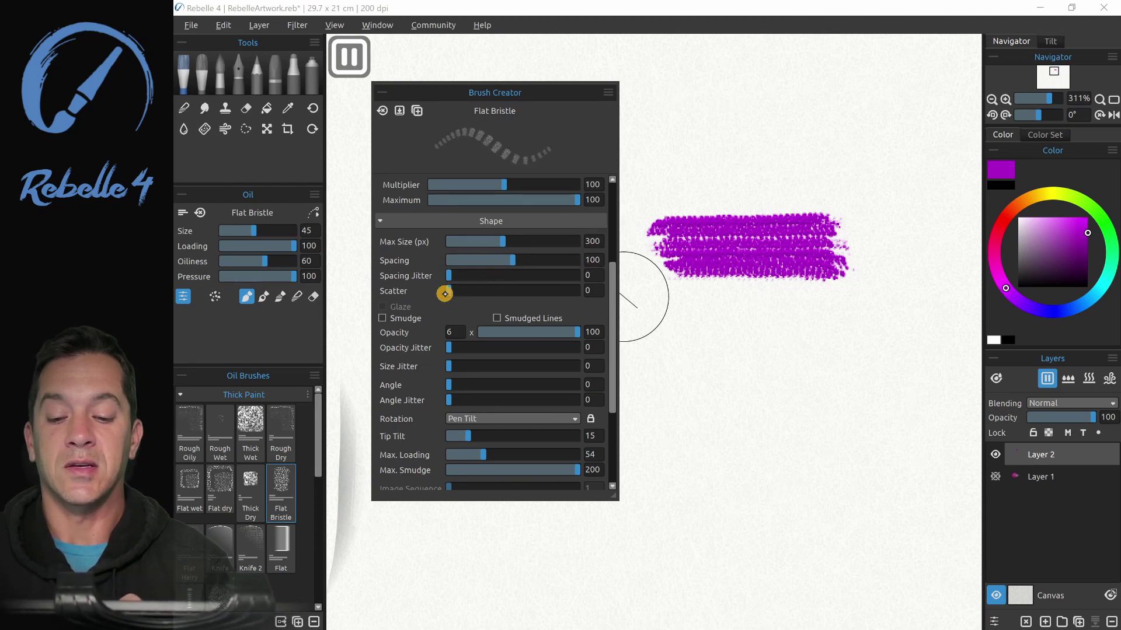
drag(659, 327, 925, 328)
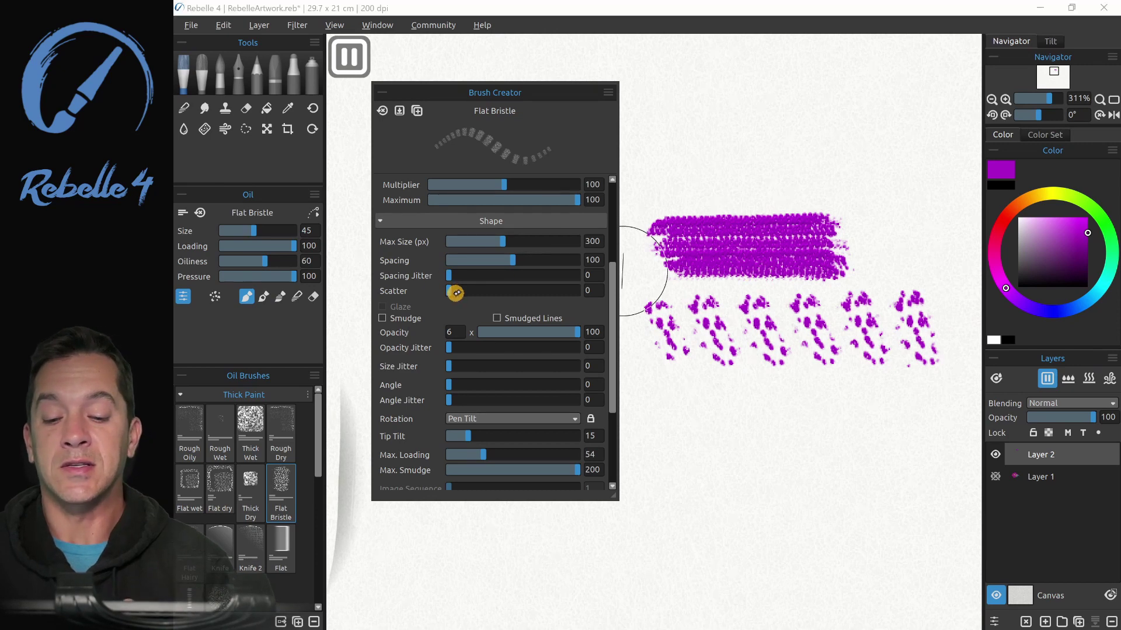
Increase scatter and paint scattered dab strokes across the lower and upper canvas.
drag(502, 293, 505, 292)
mouse_move(648, 462)
mouse_down()
mouse_move(682, 475)
mouse_move(934, 475)
mouse_move(881, 483)
mouse_up()
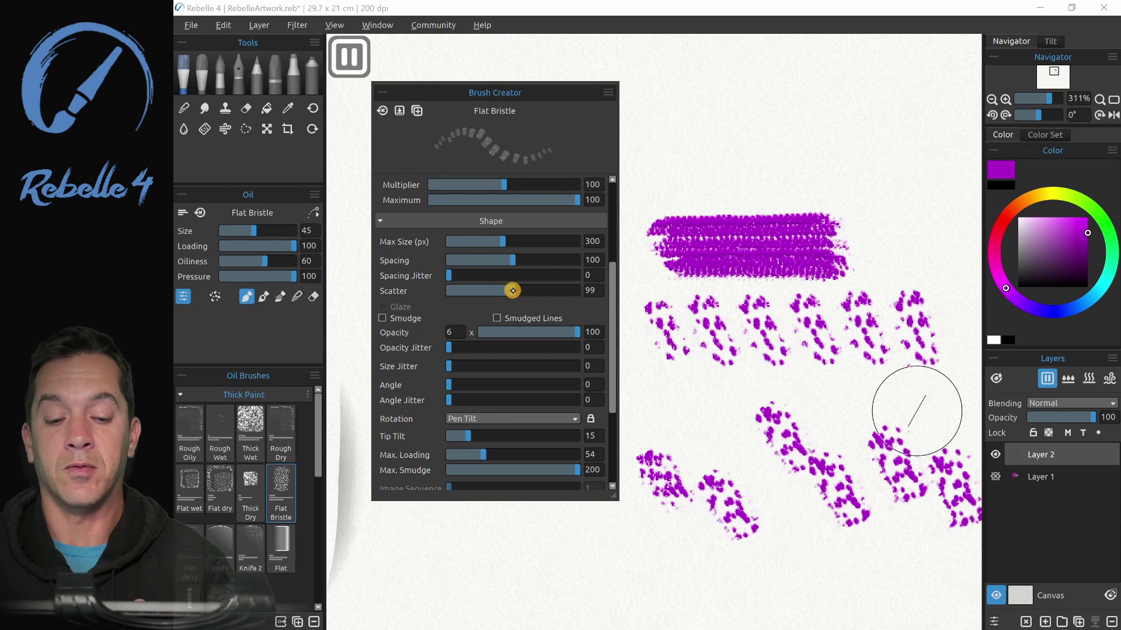
click(646, 153)
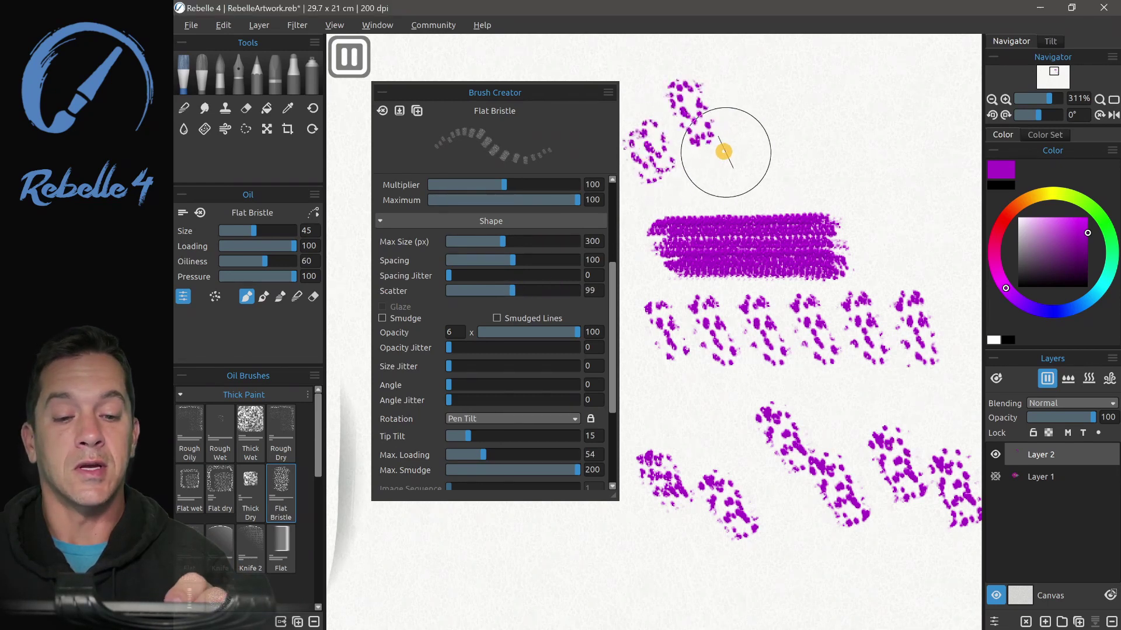
drag(729, 105, 753, 161)
drag(779, 149, 809, 204)
drag(896, 73, 931, 134)
drag(840, 143, 873, 201)
drag(949, 129, 969, 172)
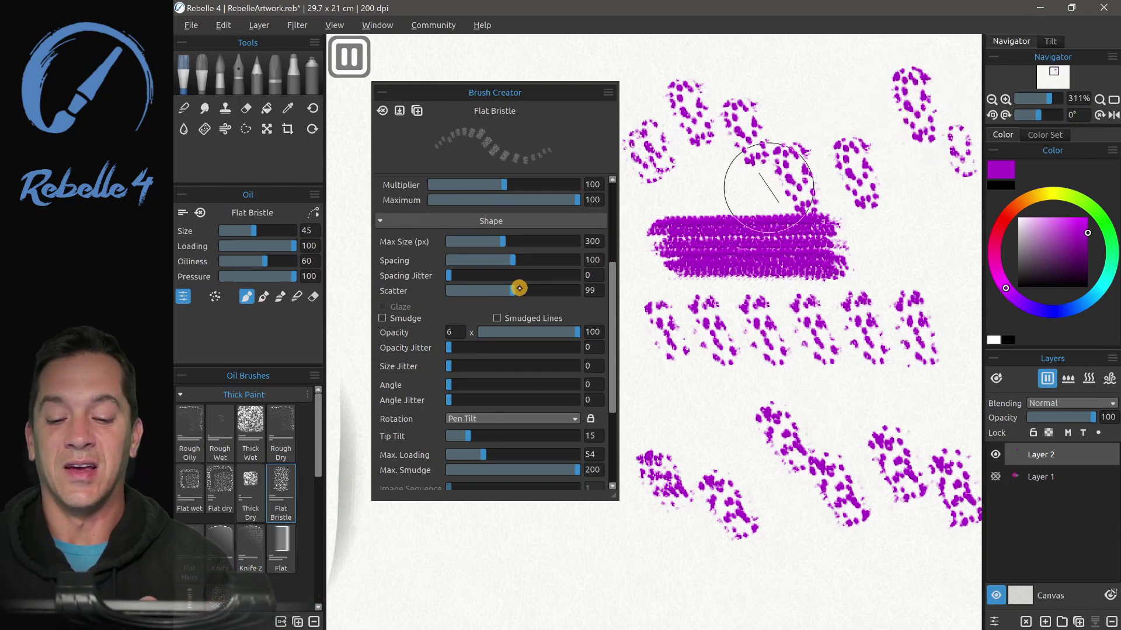
Set scatter to 200, clear Layer 2, paint a widely scattered stroke, then lower scatter to 49.
drag(519, 287, 596, 290)
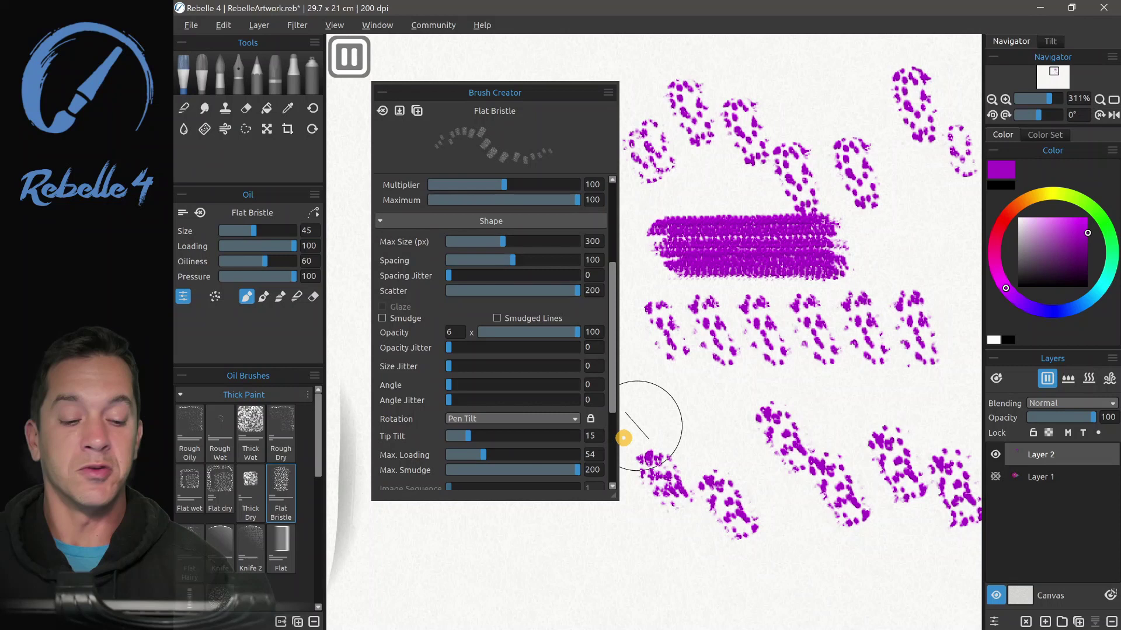
click(1028, 616)
mouse_move(650, 313)
mouse_down()
mouse_move(841, 311)
mouse_move(928, 432)
mouse_up()
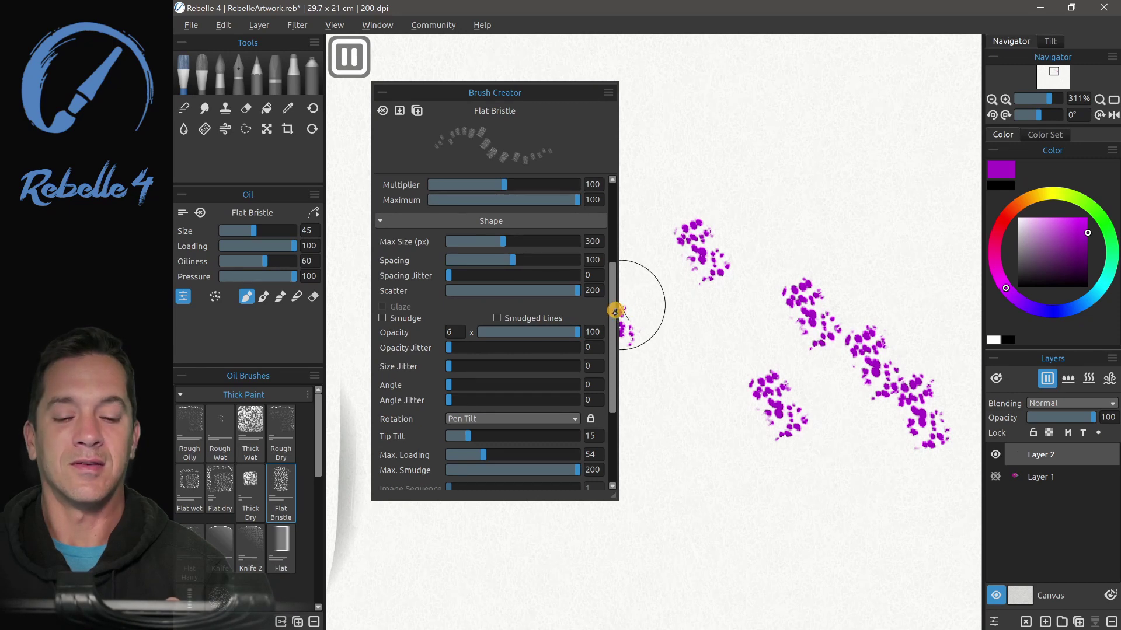
drag(614, 323, 613, 349)
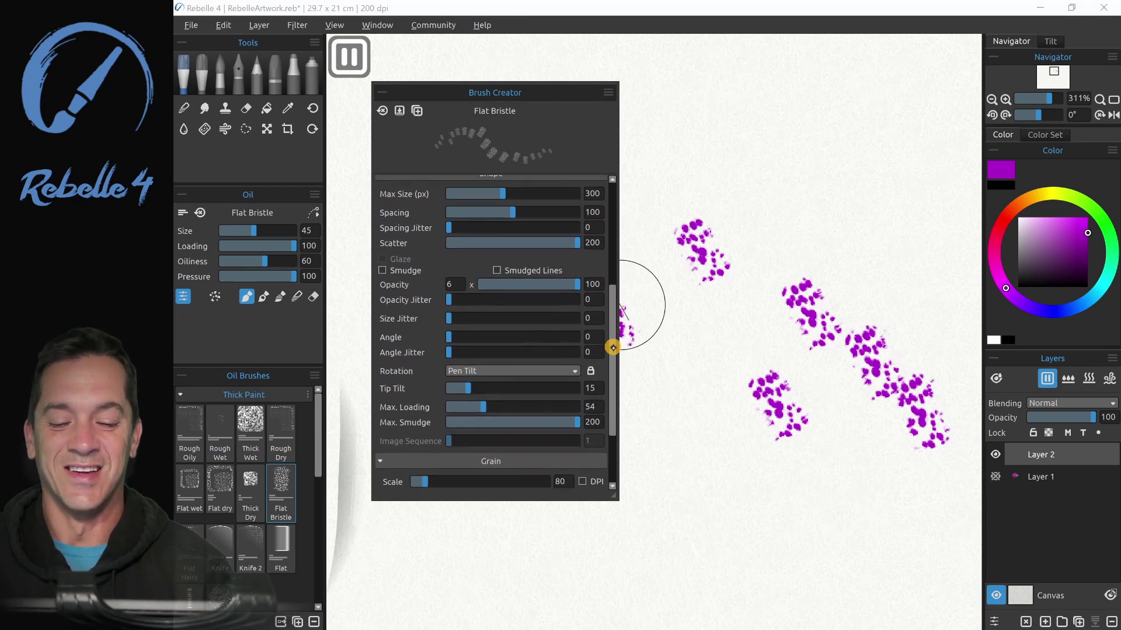
drag(569, 237, 485, 239)
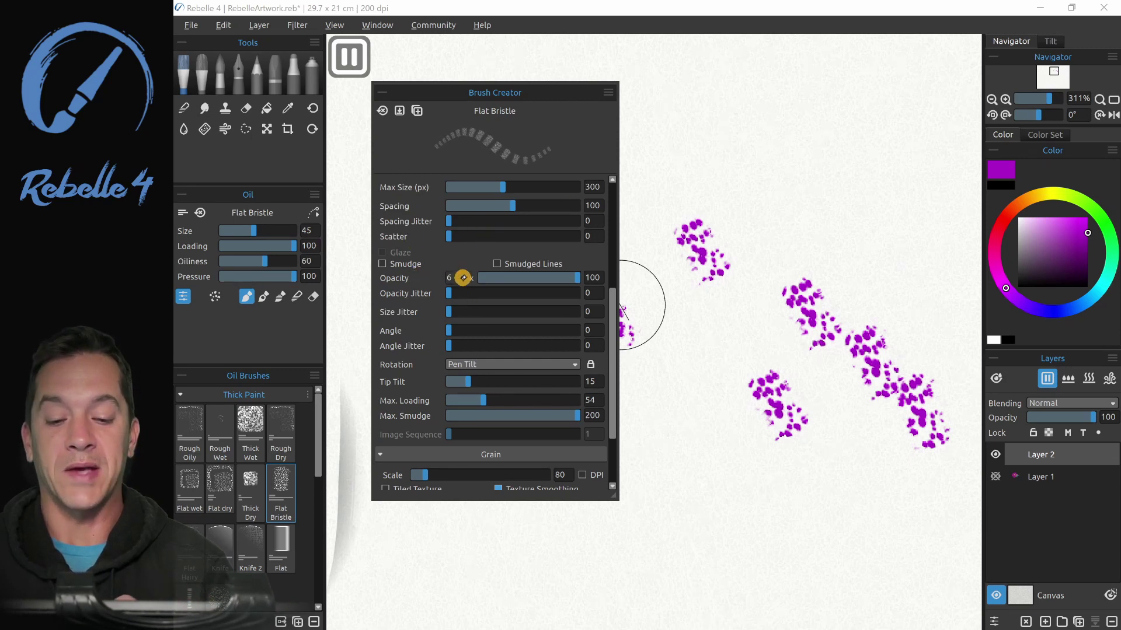
Lower the opacity multiplier, paint a minimal-opacity test stroke, and undo it.
drag(383, 280, 456, 278)
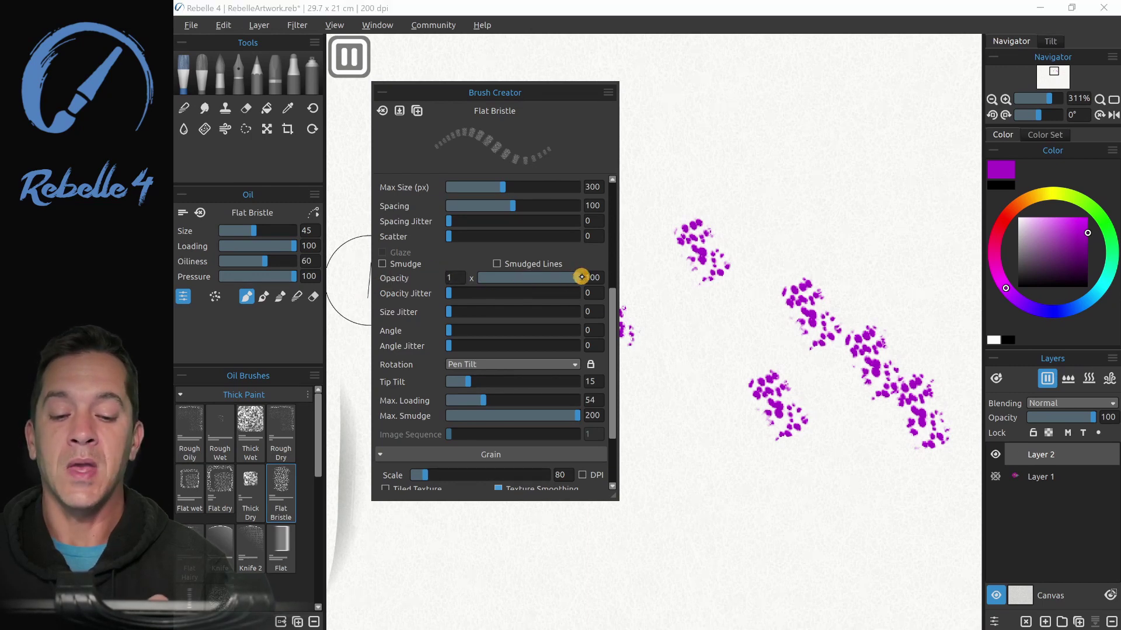
drag(584, 276, 642, 272)
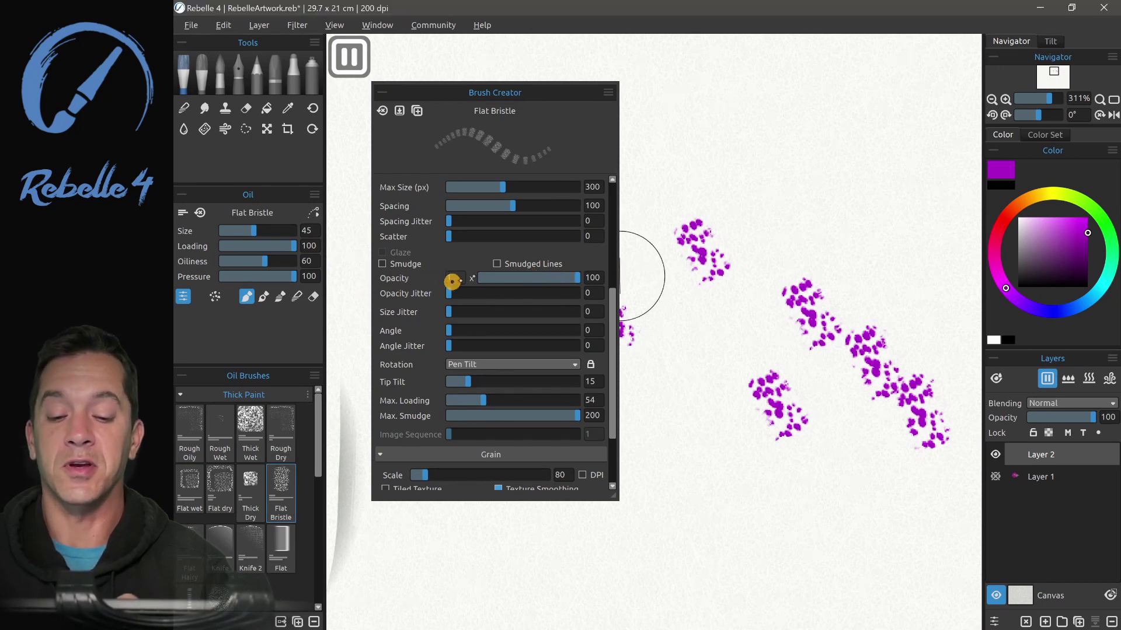
mouse_move(689, 185)
mouse_down()
mouse_move(754, 170)
mouse_move(854, 181)
mouse_move(731, 190)
mouse_move(829, 192)
mouse_move(771, 220)
mouse_up()
key(ctrl+z)
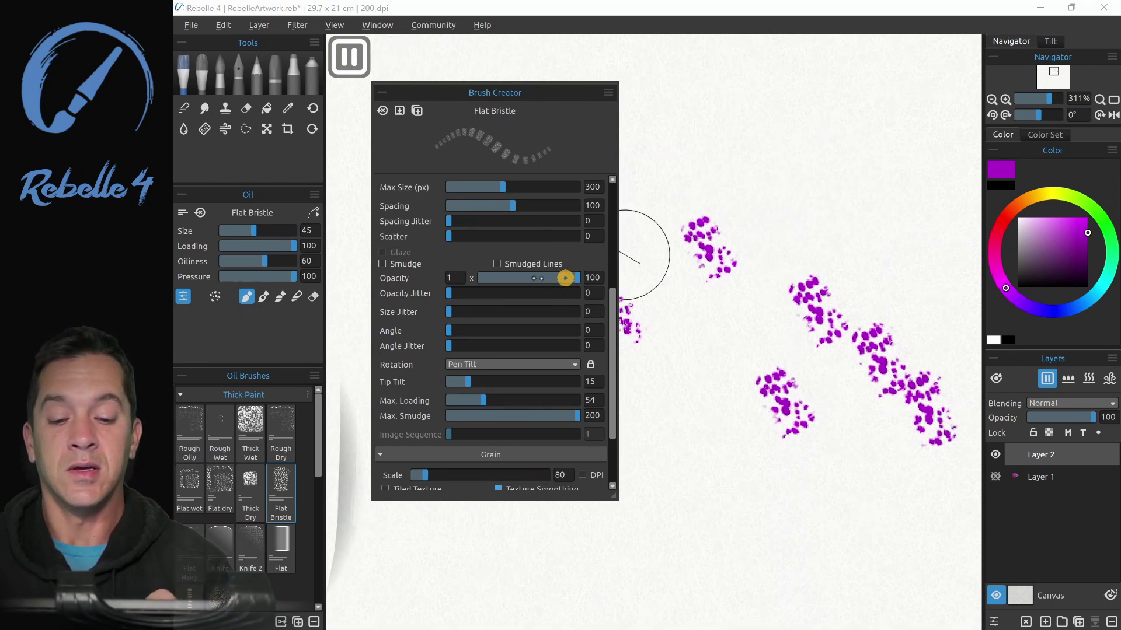
Paint faint overlapping upper strokes at opacity 15 and about 33.
drag(565, 278, 494, 278)
mouse_move(665, 137)
mouse_down()
mouse_move(726, 182)
mouse_move(875, 204)
mouse_up()
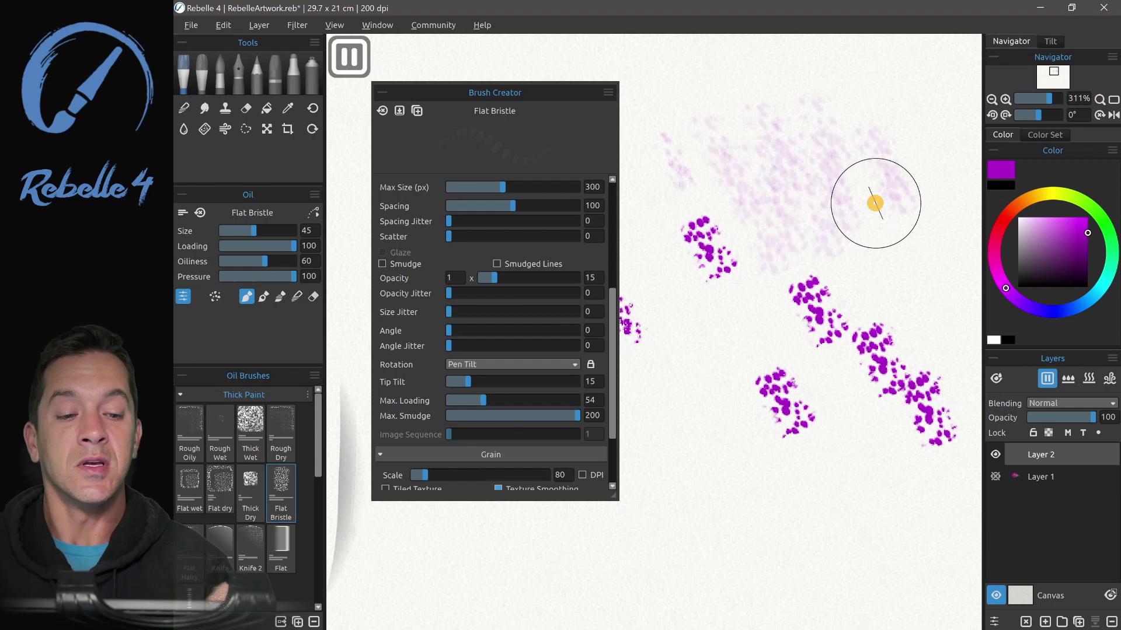
drag(495, 278, 520, 278)
mouse_move(671, 145)
mouse_down()
mouse_move(708, 195)
mouse_move(782, 190)
mouse_move(808, 230)
mouse_move(910, 193)
mouse_up()
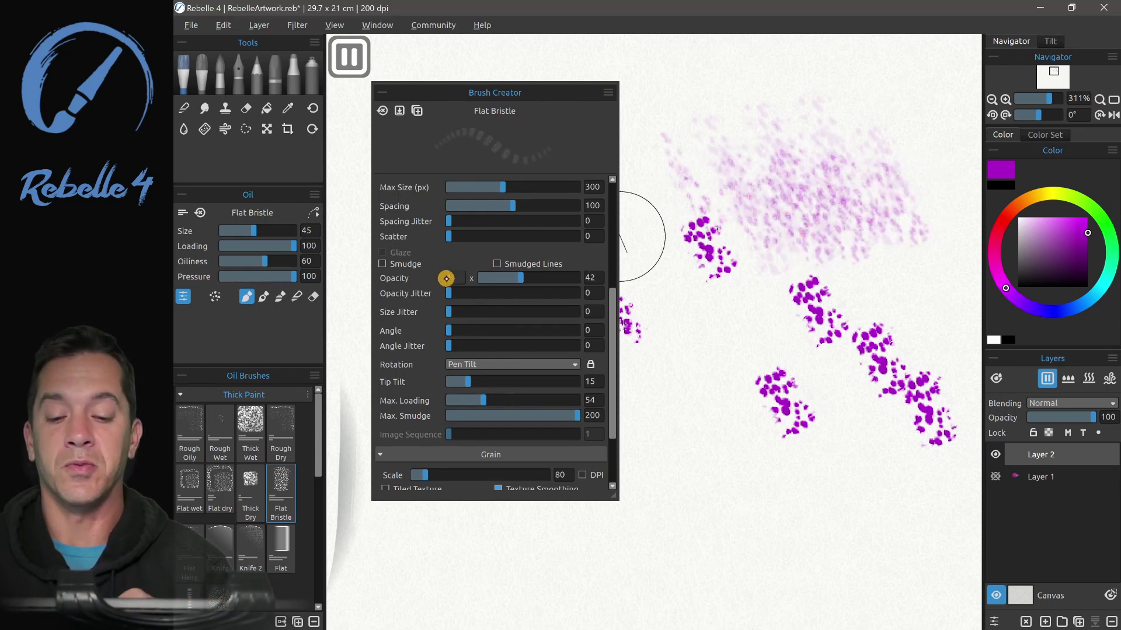
click(446, 278)
mouse_move(708, 251)
mouse_down()
mouse_move(795, 175)
mouse_move(789, 275)
mouse_move(736, 344)
mouse_up()
Paint more lower-canvas strokes with opacity at 65 and a raised multiplier.
drag(520, 277, 590, 270)
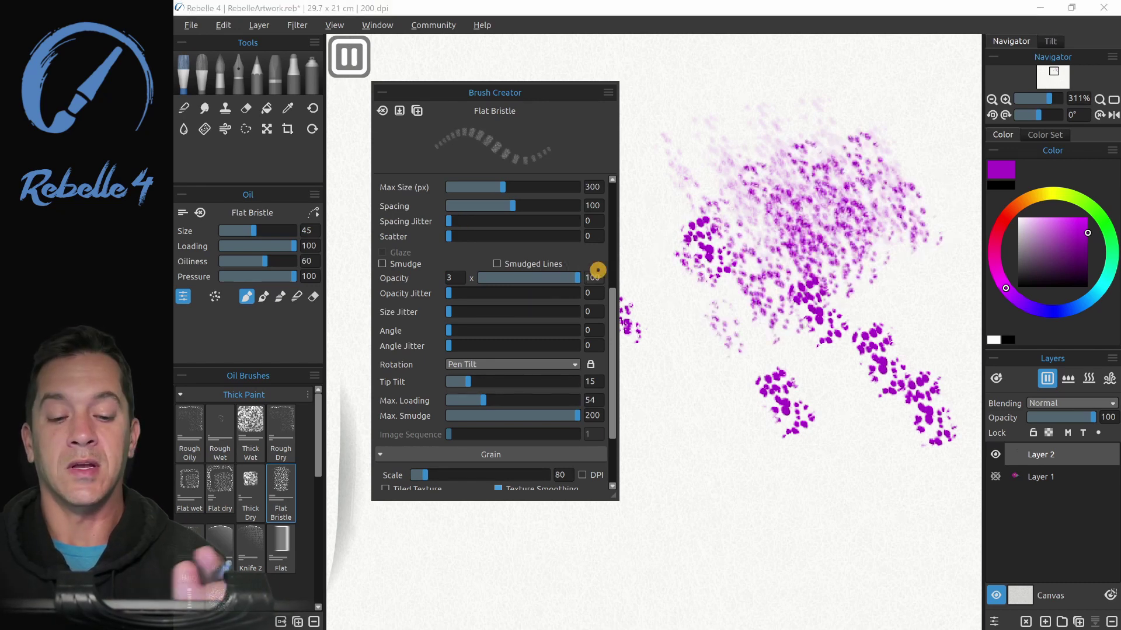
mouse_move(648, 187)
mouse_down()
mouse_move(671, 155)
mouse_move(713, 180)
mouse_move(723, 295)
mouse_up()
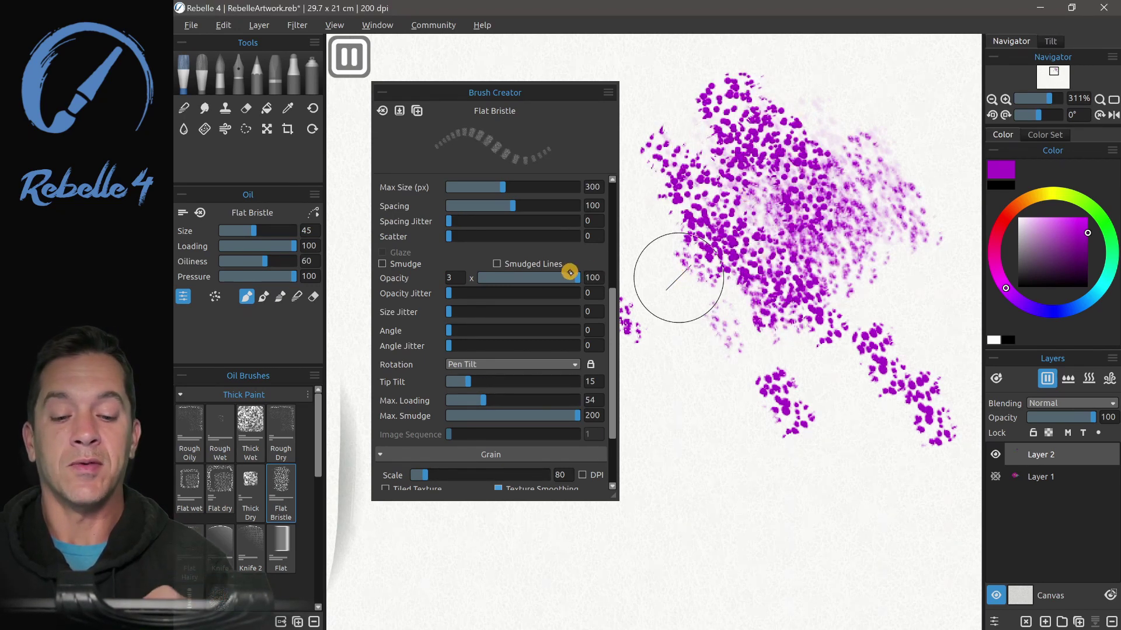
drag(571, 272, 539, 278)
mouse_move(648, 257)
mouse_down()
mouse_move(695, 365)
mouse_move(795, 413)
mouse_up()
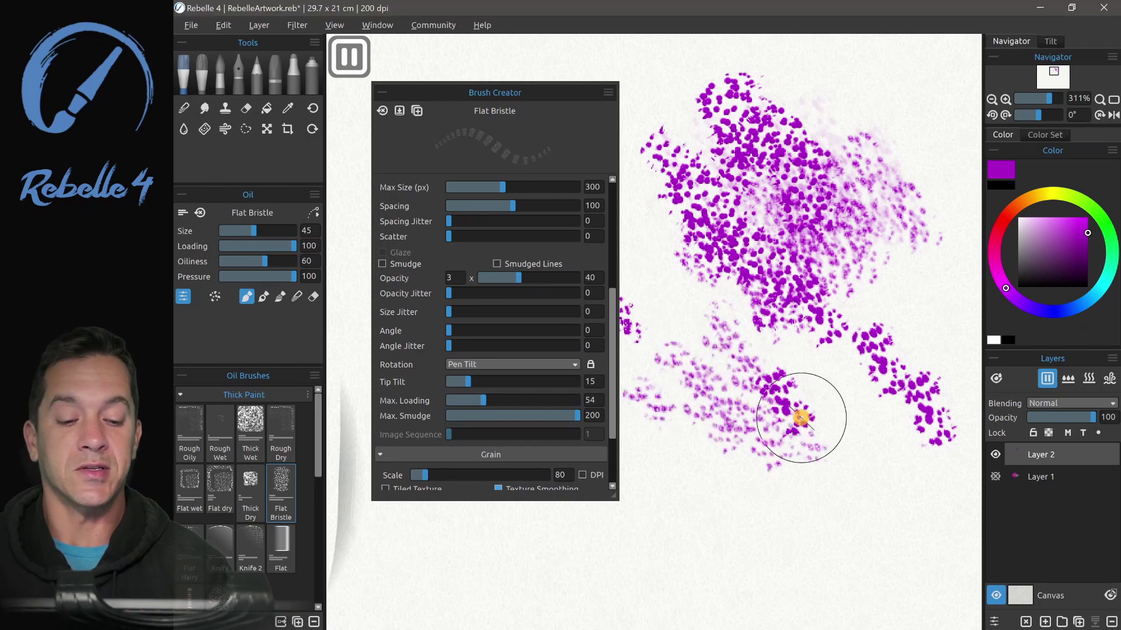
drag(458, 280, 457, 202)
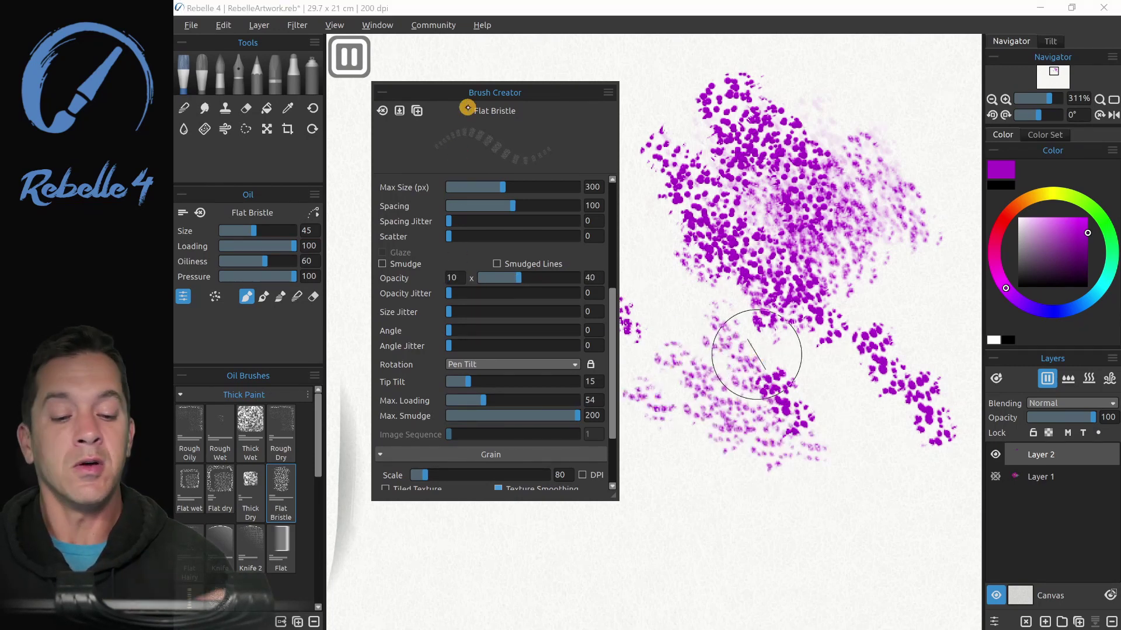
mouse_move(642, 444)
mouse_down()
mouse_move(755, 395)
mouse_move(782, 463)
mouse_move(820, 448)
mouse_up()
Clear the layer, paint a dense scribble, set opacity to 4 × 100, then paint and undo a scribble.
key(Delete)
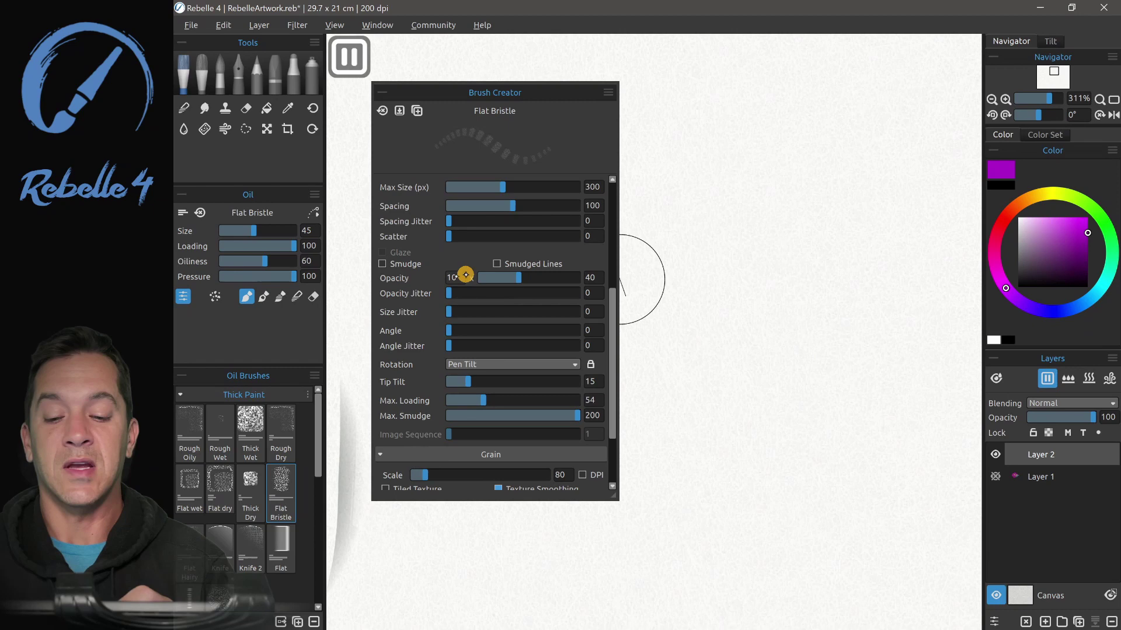
mouse_move(660, 207)
mouse_down()
mouse_move(684, 237)
mouse_move(802, 184)
mouse_move(875, 212)
mouse_up()
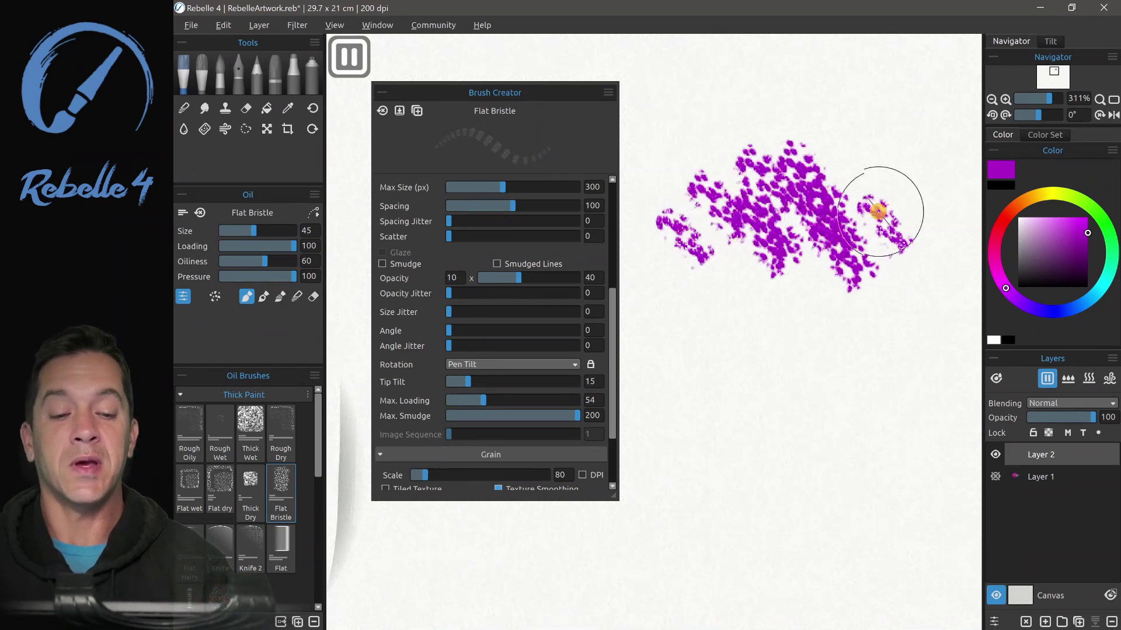
click(456, 277)
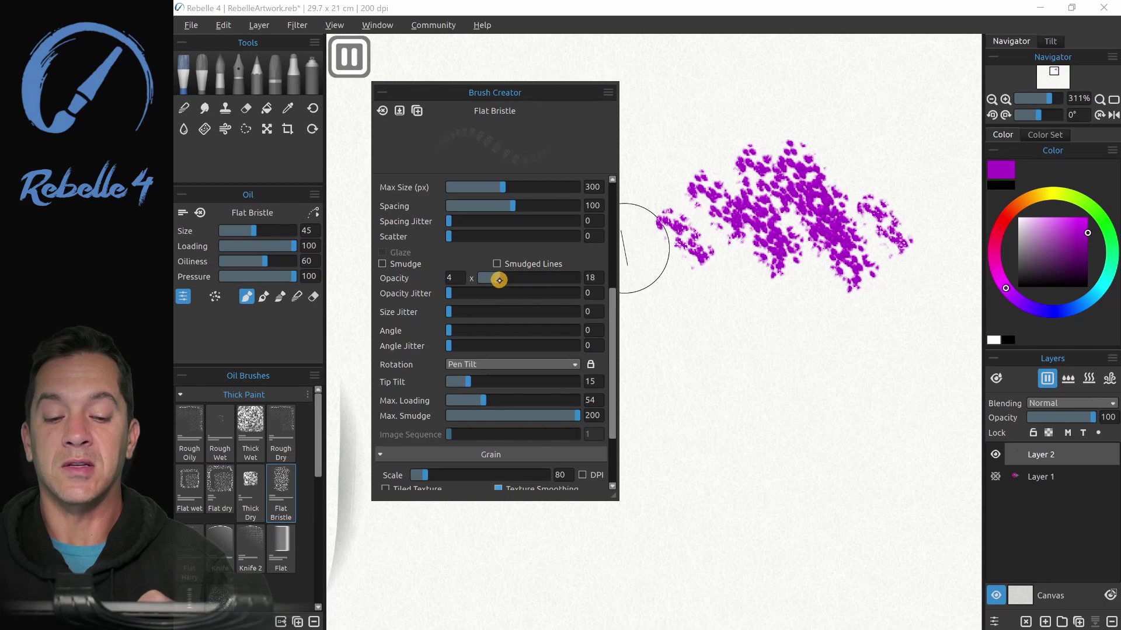
drag(518, 281, 578, 279)
mouse_move(700, 252)
mouse_down()
mouse_move(772, 286)
mouse_move(725, 338)
mouse_move(815, 322)
mouse_move(854, 331)
mouse_move(668, 342)
mouse_move(875, 259)
mouse_move(818, 323)
mouse_up()
key(ctrl+z)
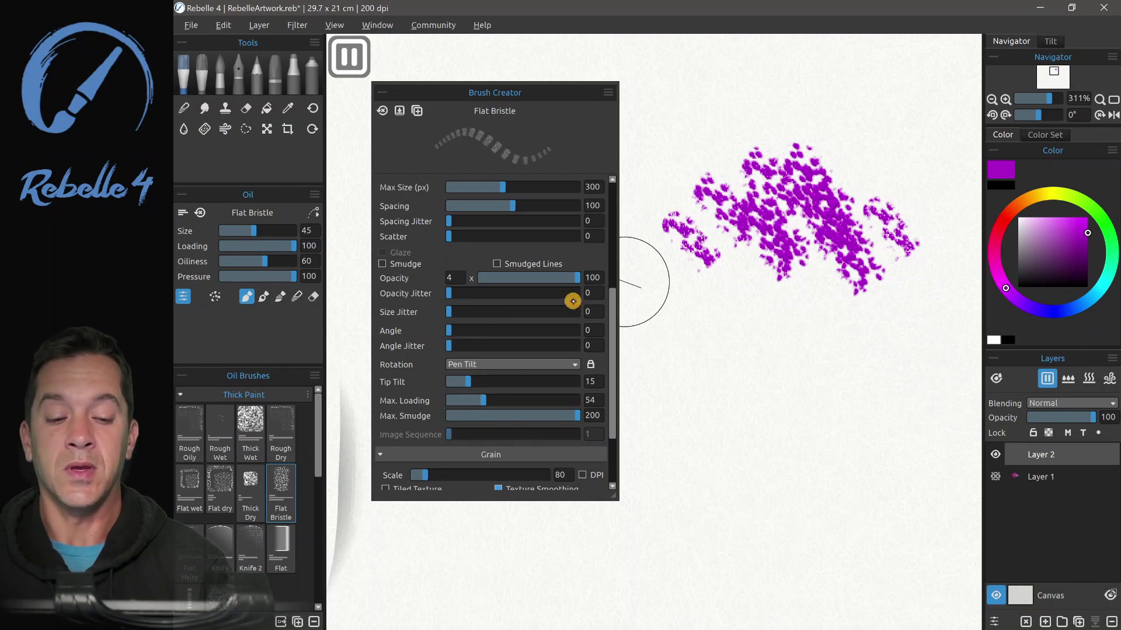
Set the dab angle to 39, paint a horizontal test stroke, then reset the angle to 0.
drag(492, 331, 499, 331)
drag(657, 365, 867, 365)
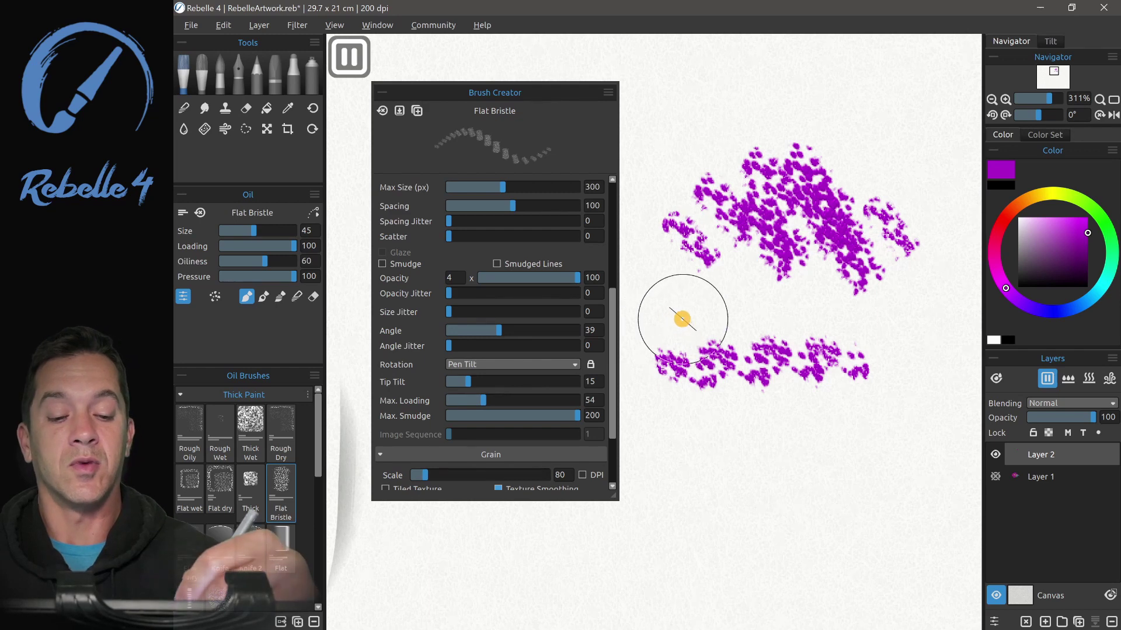
drag(617, 310, 607, 202)
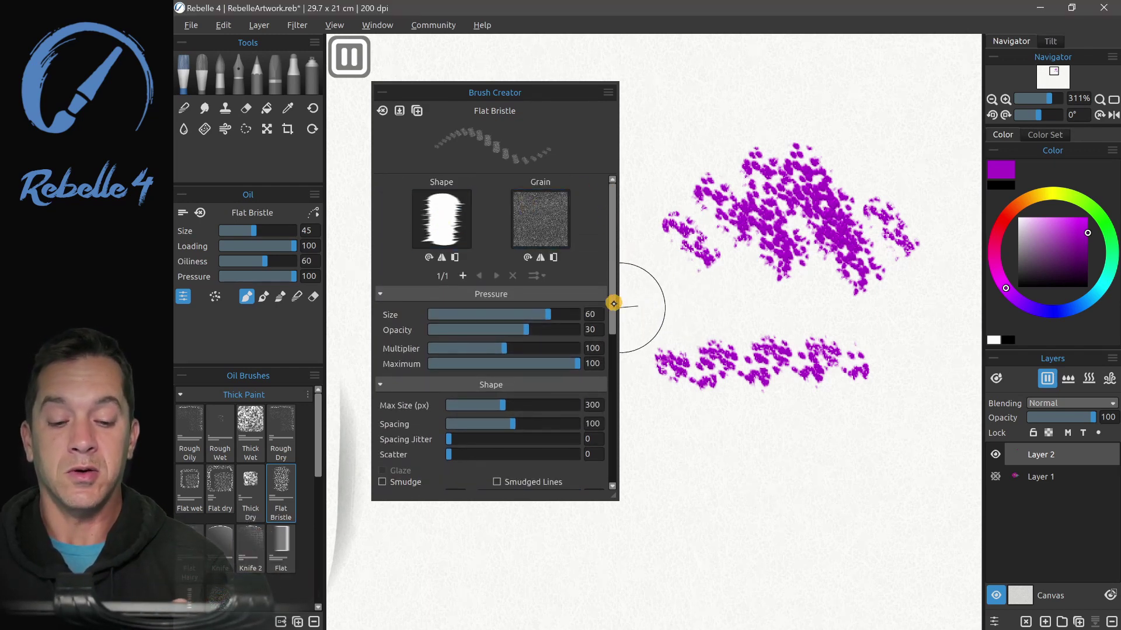
drag(613, 302, 613, 402)
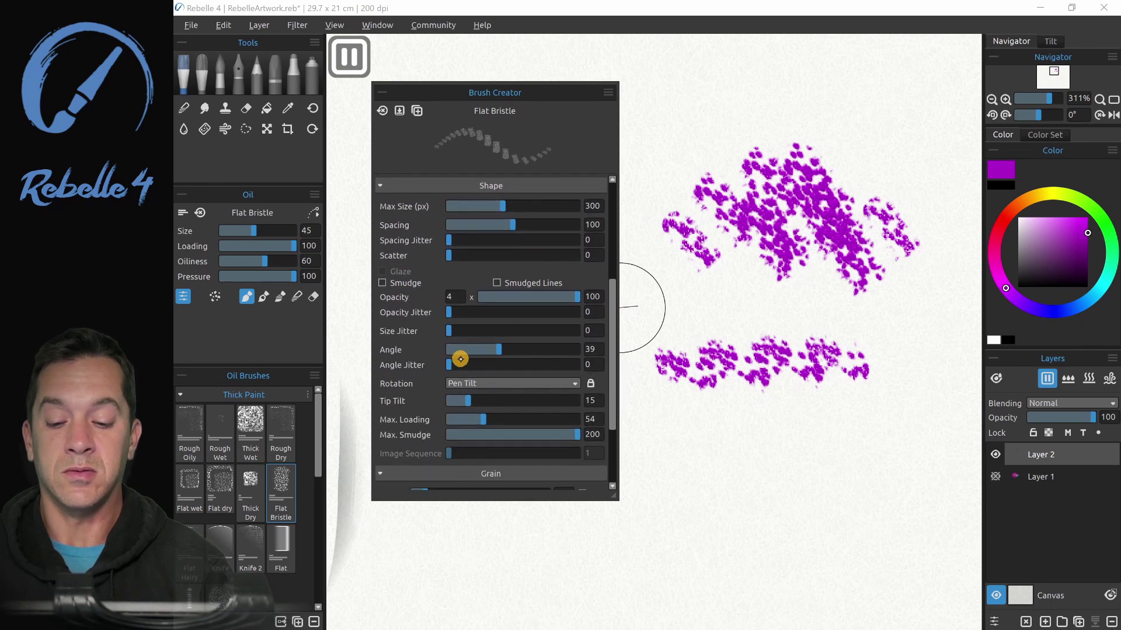
mouse_move(499, 350)
mouse_down()
mouse_move(438, 351)
mouse_move(472, 351)
mouse_up()
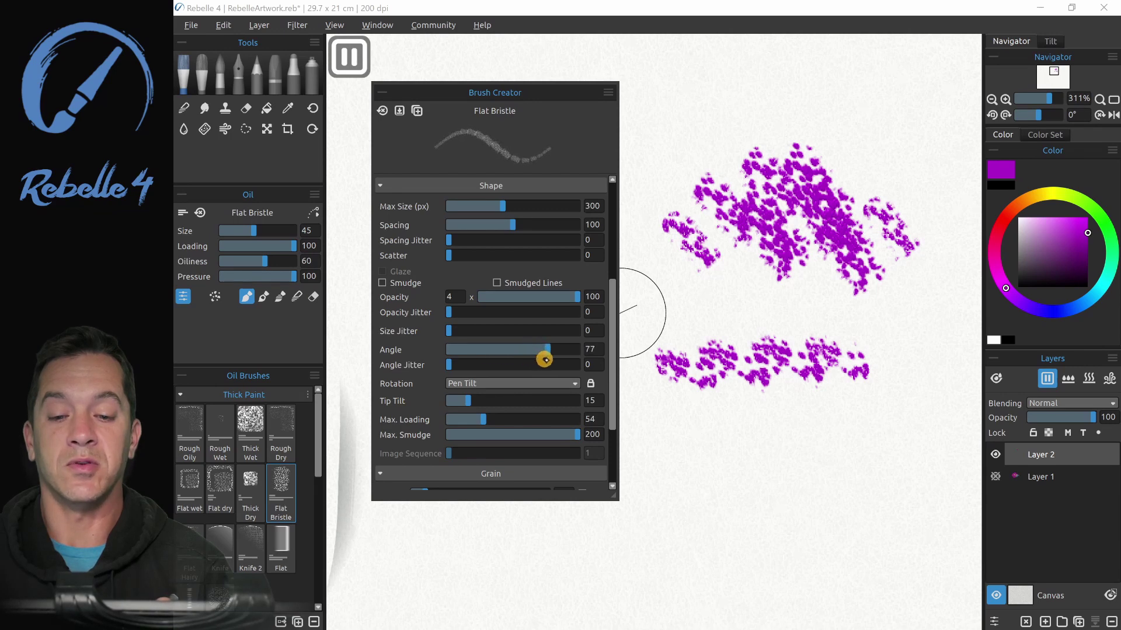
Paint bottom rows of dabs at increasing angles up to 93, then reset angle to 0.
drag(577, 362, 491, 355)
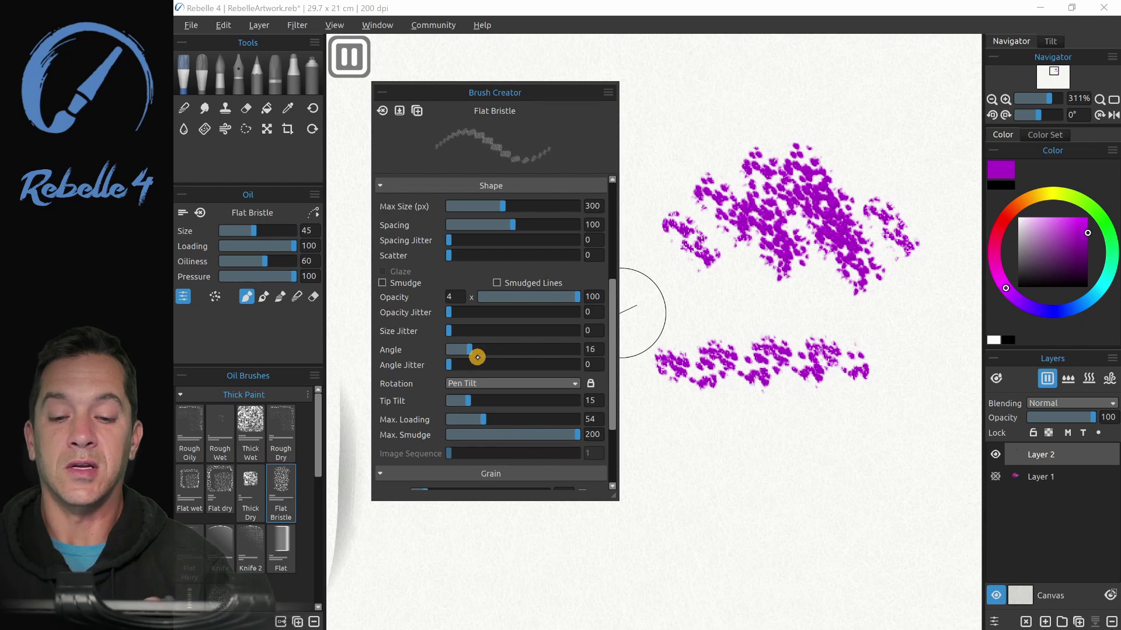
mouse_move(653, 461)
mouse_down()
mouse_move(781, 461)
mouse_move(819, 443)
mouse_up()
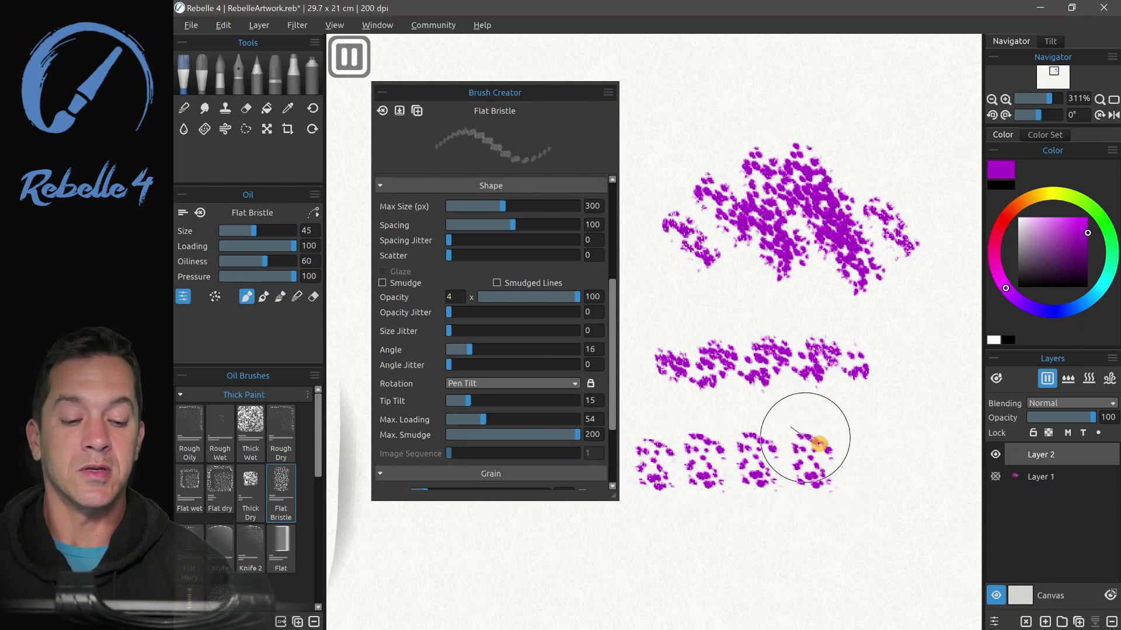
drag(474, 351, 544, 351)
mouse_move(845, 446)
mouse_down()
mouse_move(881, 463)
mouse_move(931, 463)
mouse_up()
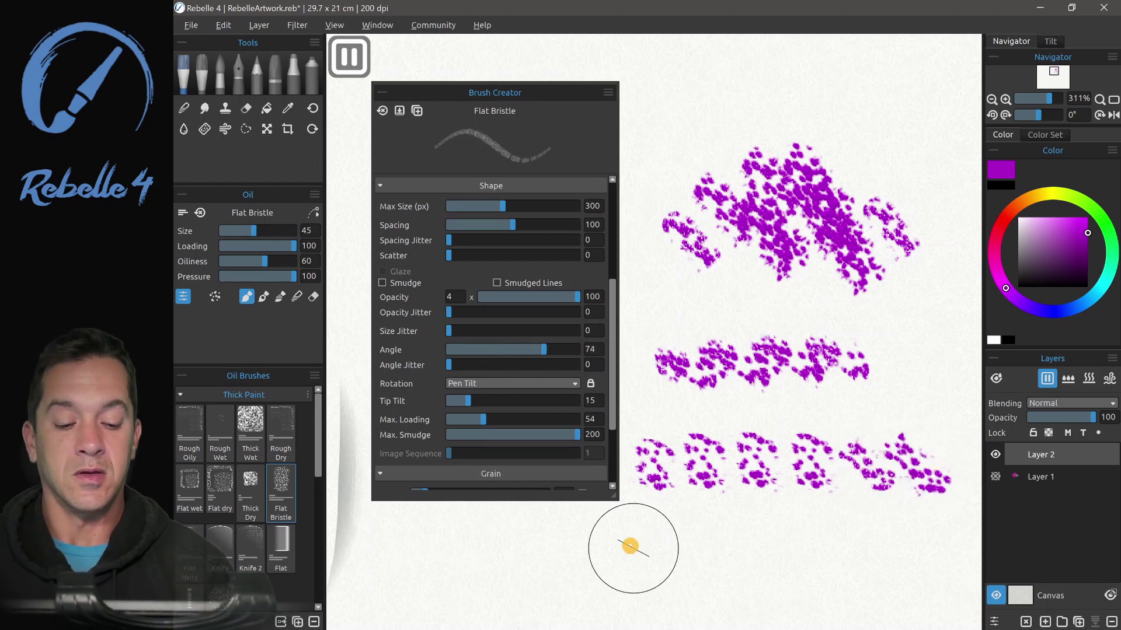
drag(630, 545, 865, 539)
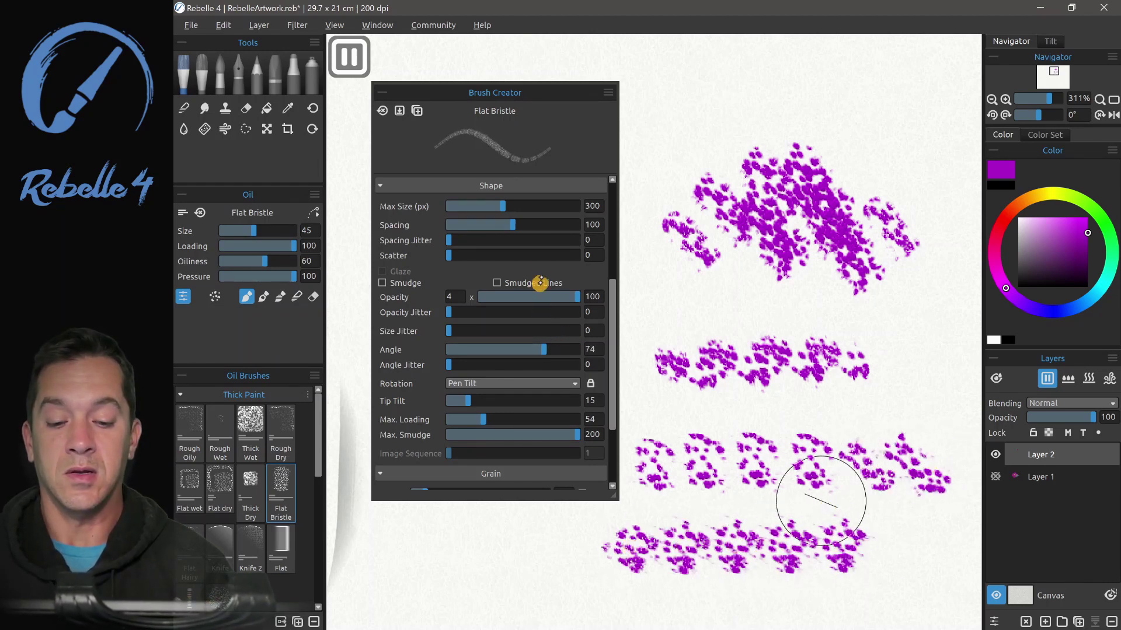
drag(566, 352, 569, 352)
mouse_move(415, 546)
mouse_down()
mouse_move(458, 530)
mouse_move(575, 541)
mouse_move(690, 524)
mouse_move(865, 532)
mouse_up()
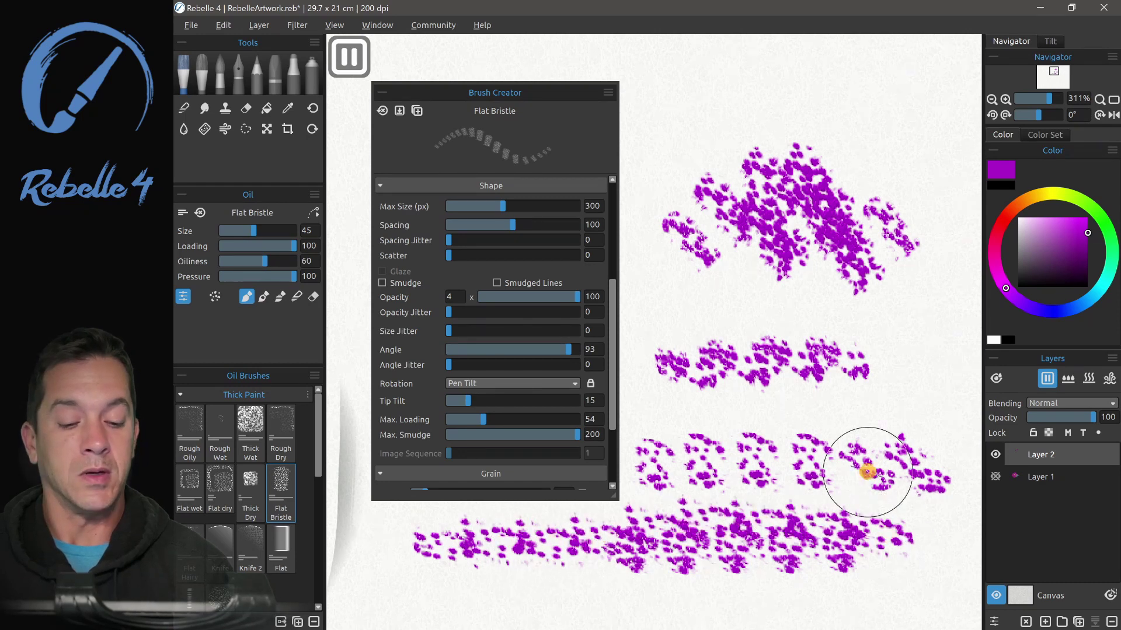
drag(565, 347, 424, 350)
Keep Rotation on Pen Tilt, clear the layer and paint an arcing test stroke.
scroll(610, 345, down, 3)
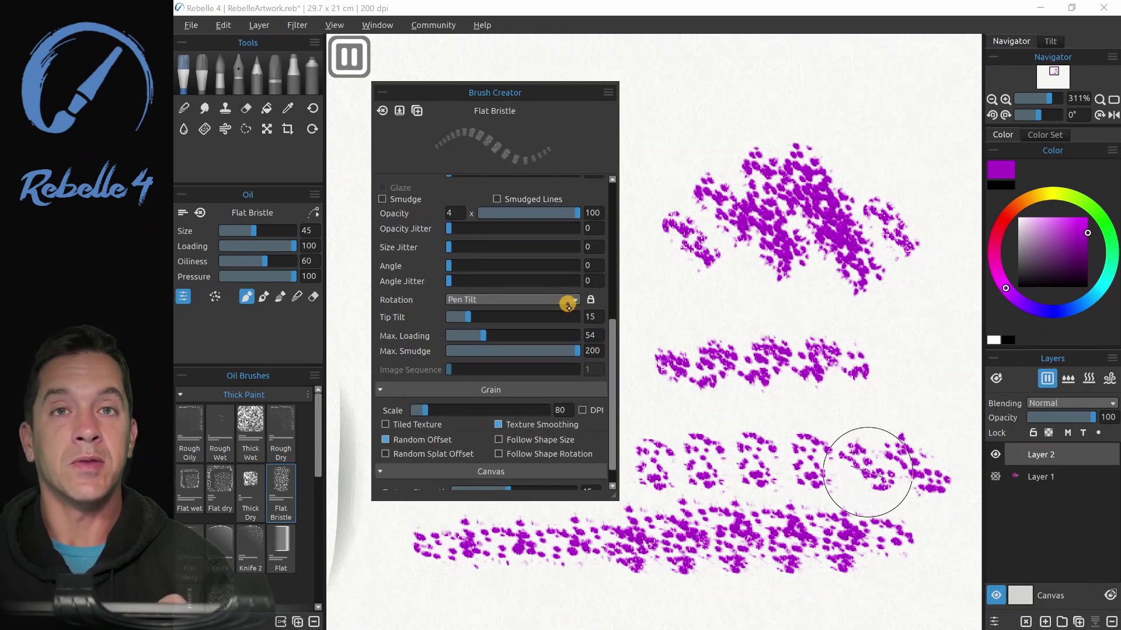
click(570, 300)
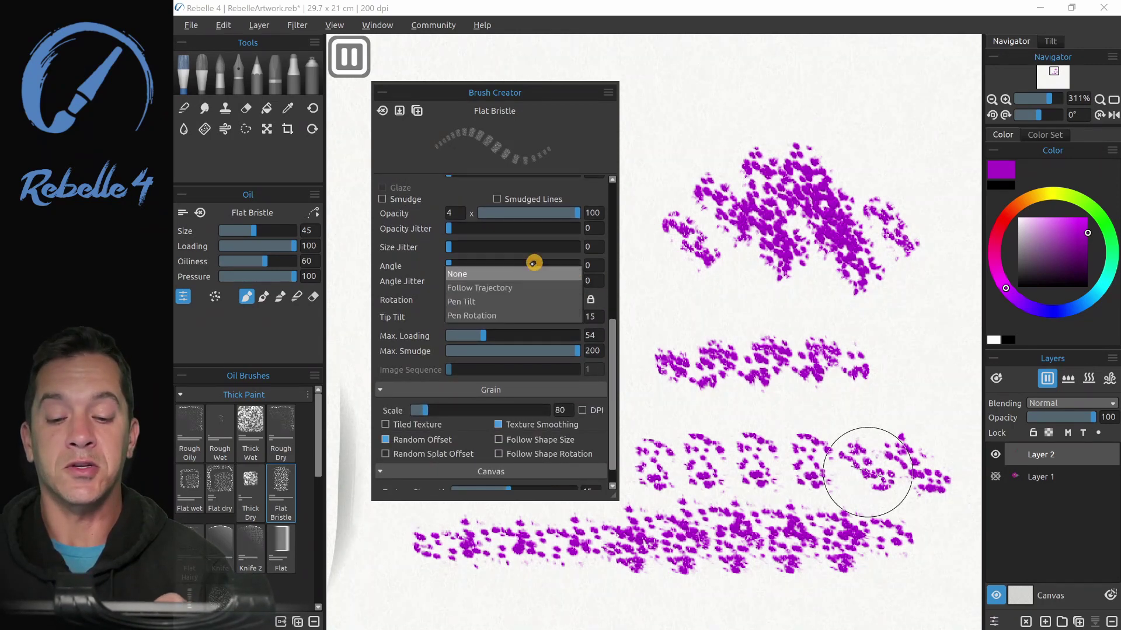
click(530, 301)
key(Delete)
mouse_move(648, 184)
mouse_down()
mouse_move(770, 83)
mouse_move(905, 175)
mouse_move(779, 292)
mouse_move(656, 325)
mouse_move(708, 481)
mouse_move(881, 408)
mouse_move(934, 270)
mouse_up()
Confirm Pen Tilt rotation, undo the stroke and paint three new tilt-oriented strokes.
click(531, 300)
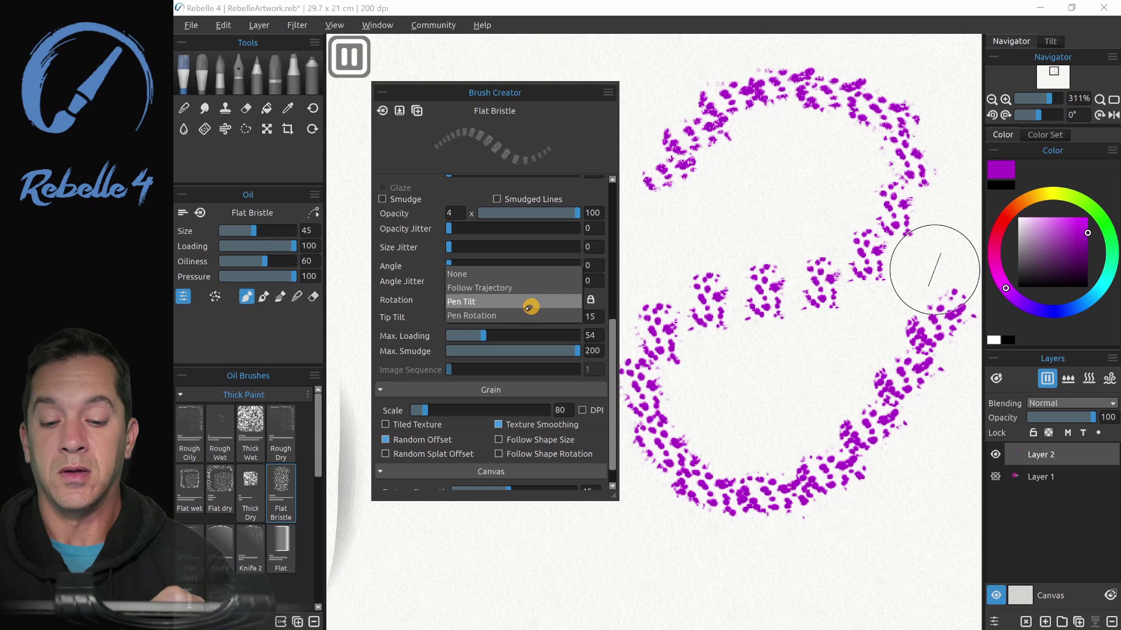
click(512, 301)
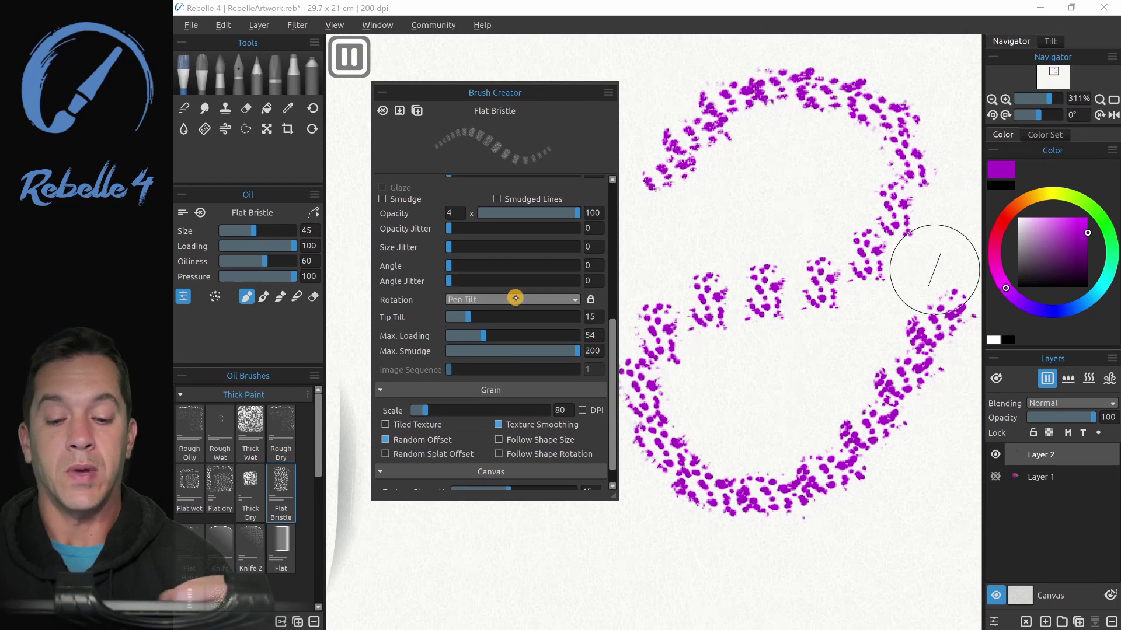
key(ctrl+z)
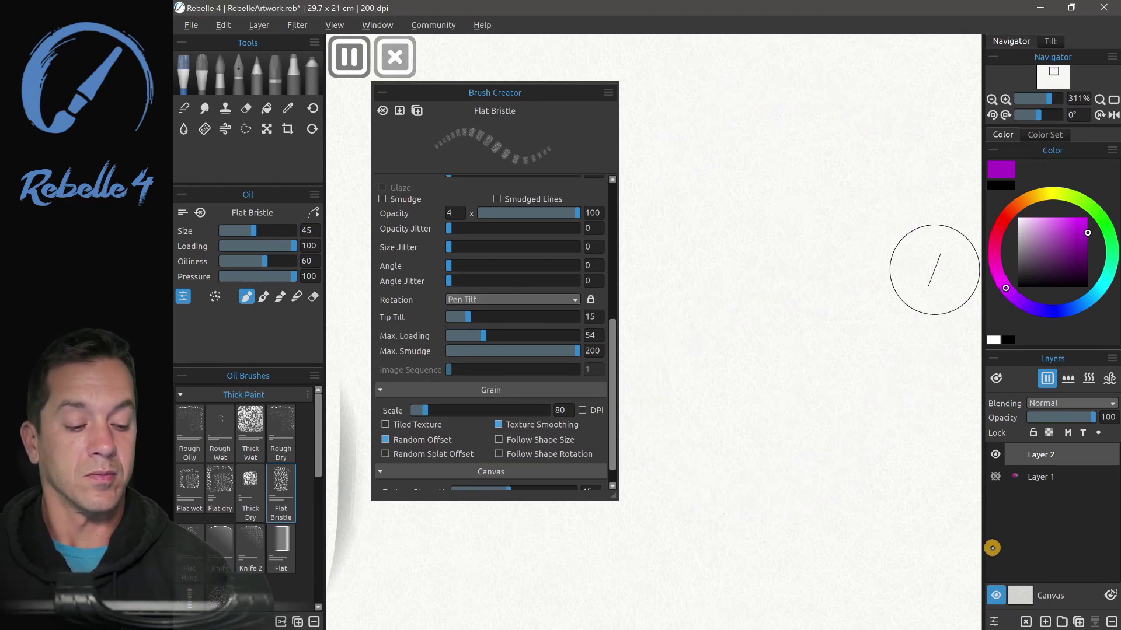
mouse_move(703, 178)
mouse_down()
mouse_move(686, 193)
mouse_move(681, 226)
mouse_move(686, 366)
mouse_move(741, 446)
mouse_move(812, 489)
mouse_up()
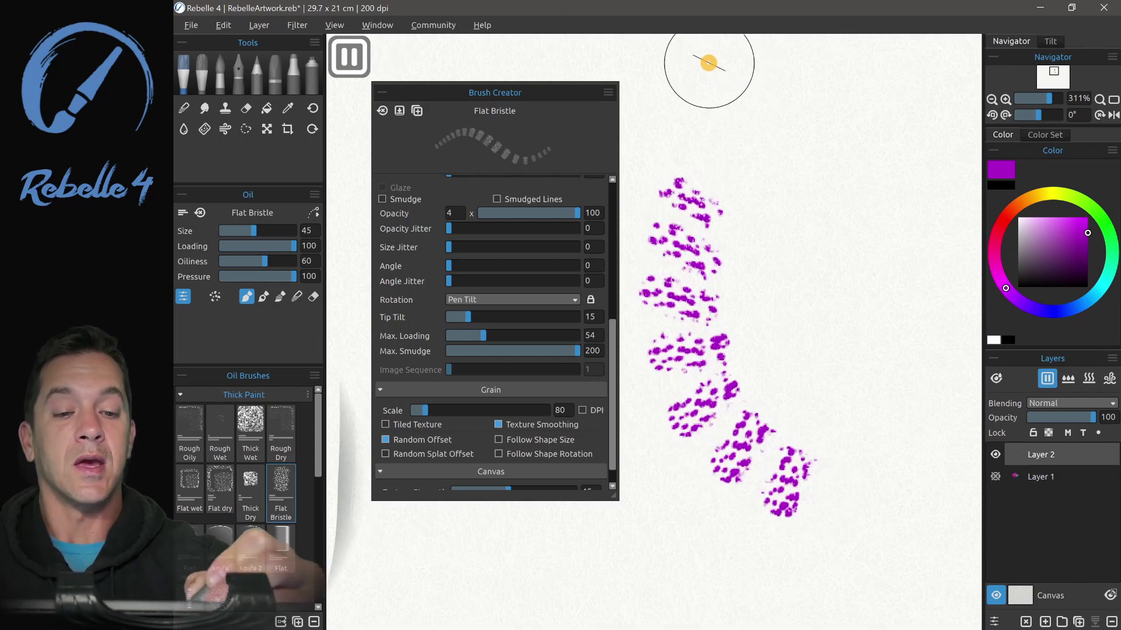
drag(680, 50, 807, 120)
mouse_move(706, 155)
mouse_down()
mouse_move(712, 183)
mouse_move(773, 208)
mouse_up()
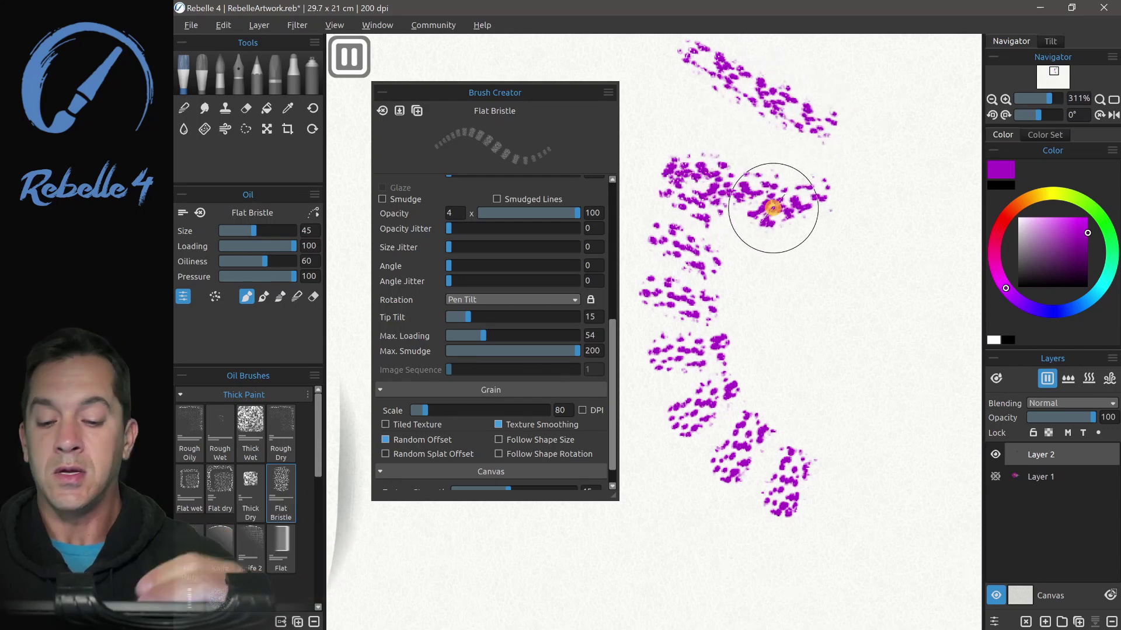
Turn on Smudge, clear Layer 2, and paint strokes before and after cutting spacing to 13.
click(409, 199)
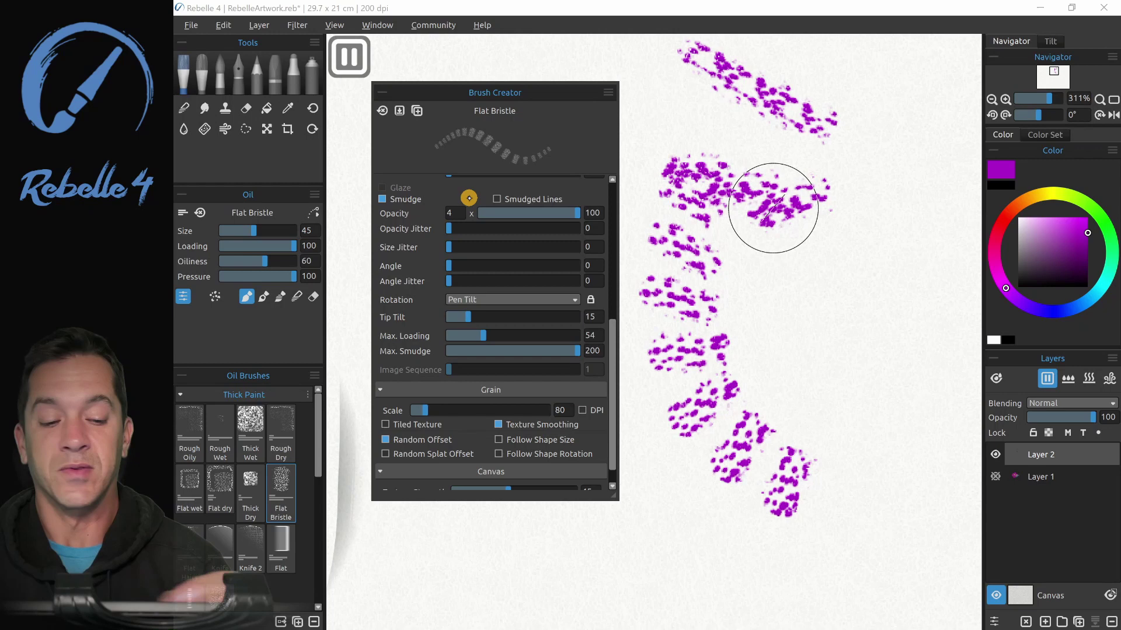
click(1026, 622)
drag(636, 108, 864, 143)
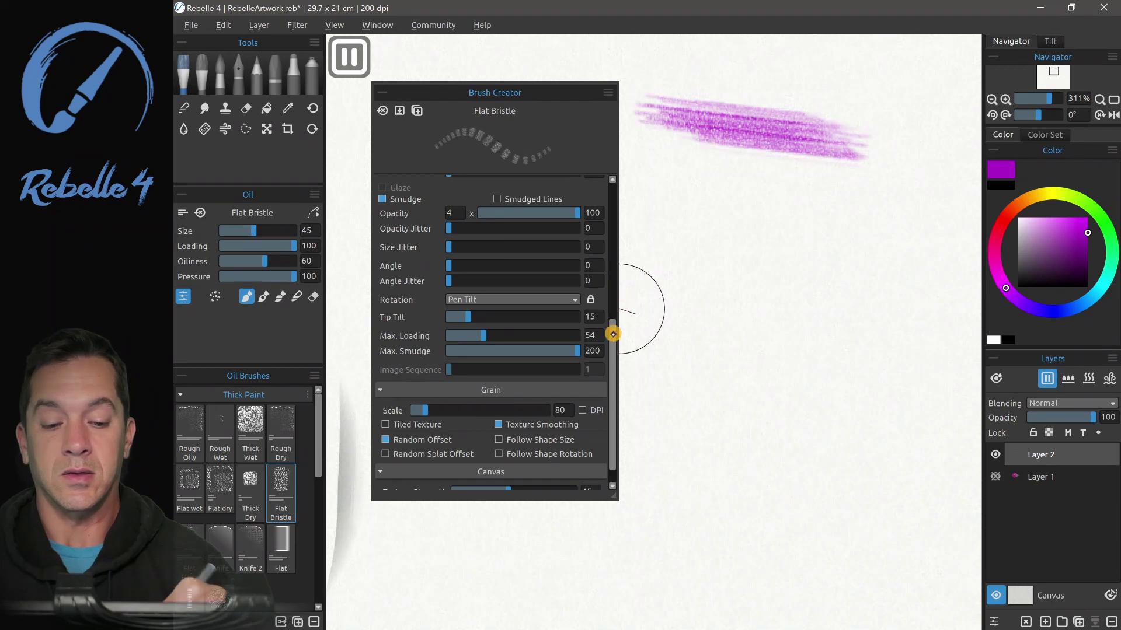
mouse_move(613, 334)
mouse_down()
mouse_move(613, 310)
mouse_move(569, 255)
mouse_up()
drag(510, 211, 457, 217)
mouse_move(633, 207)
mouse_down()
mouse_move(713, 230)
mouse_move(845, 238)
mouse_up()
Clear the layer, paint continuous magenta strokes forming a box, then clear the canvas again.
click(1027, 623)
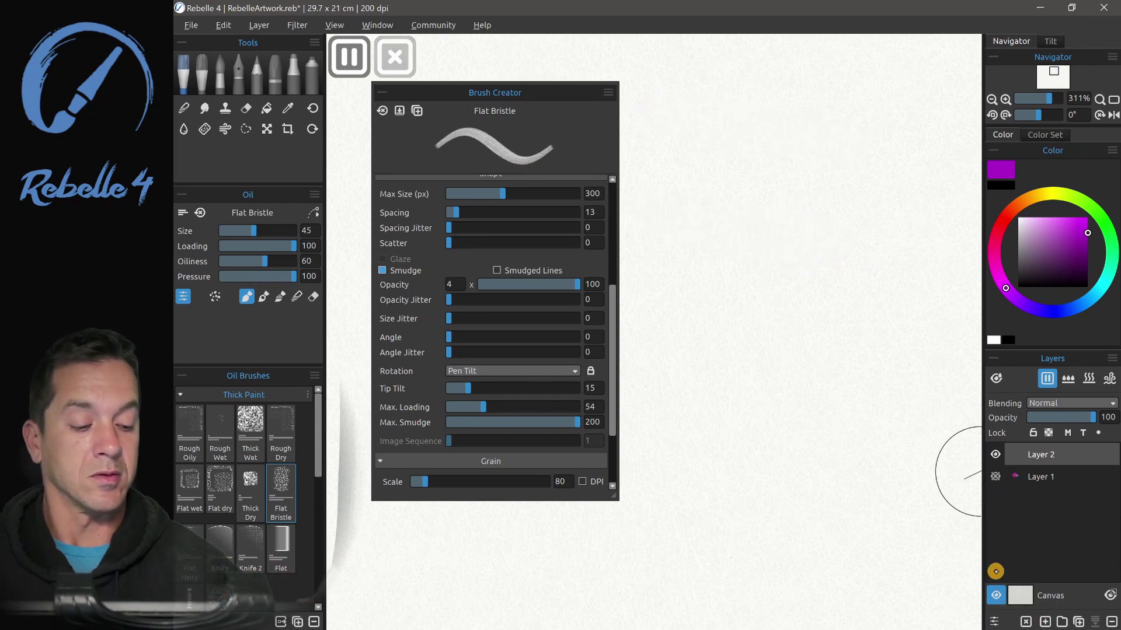
mouse_move(656, 158)
mouse_down()
mouse_move(896, 169)
mouse_move(671, 173)
mouse_move(688, 265)
mouse_move(725, 315)
mouse_up()
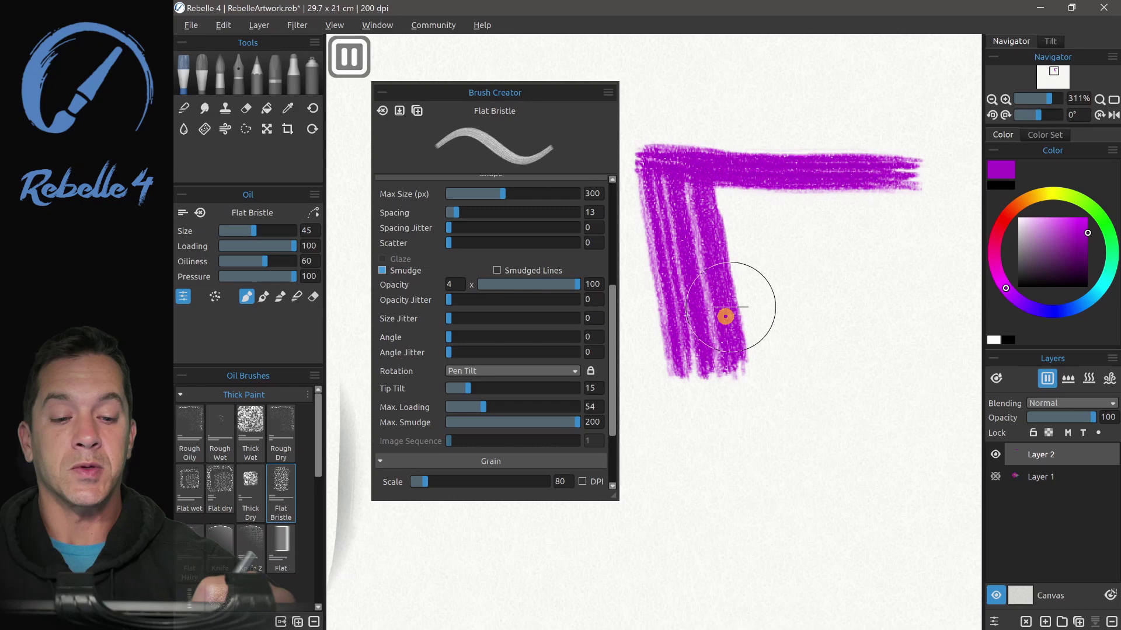
mouse_move(770, 193)
mouse_down()
mouse_move(796, 195)
mouse_move(788, 363)
mouse_move(690, 371)
mouse_move(925, 373)
mouse_up()
mouse_move(893, 234)
mouse_down()
mouse_move(918, 175)
mouse_move(924, 369)
mouse_up()
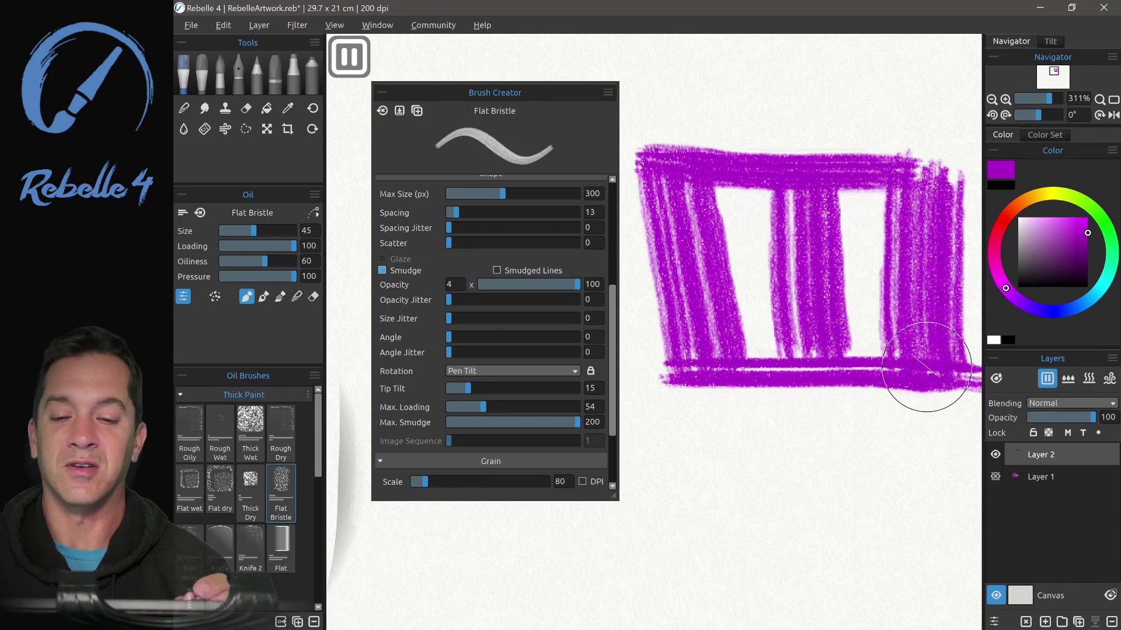
key(Delete)
scroll(508, 327, down, 3)
click(509, 275)
Set the Flat Bristle's dab rotation mode to Pen Rotation.
click(511, 291)
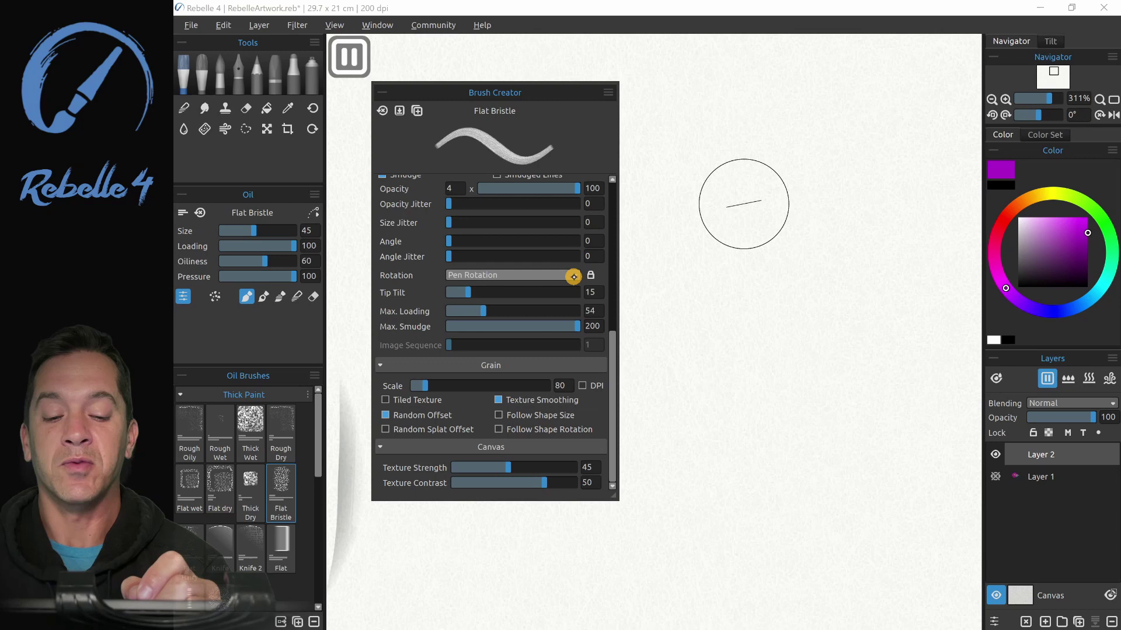
click(574, 276)
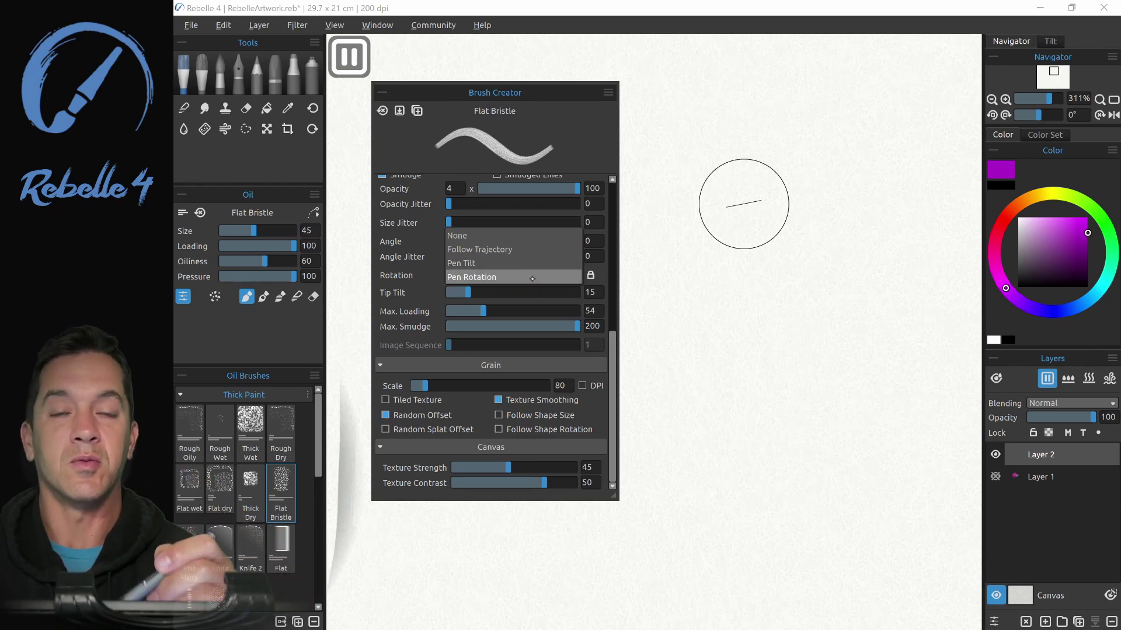
click(477, 257)
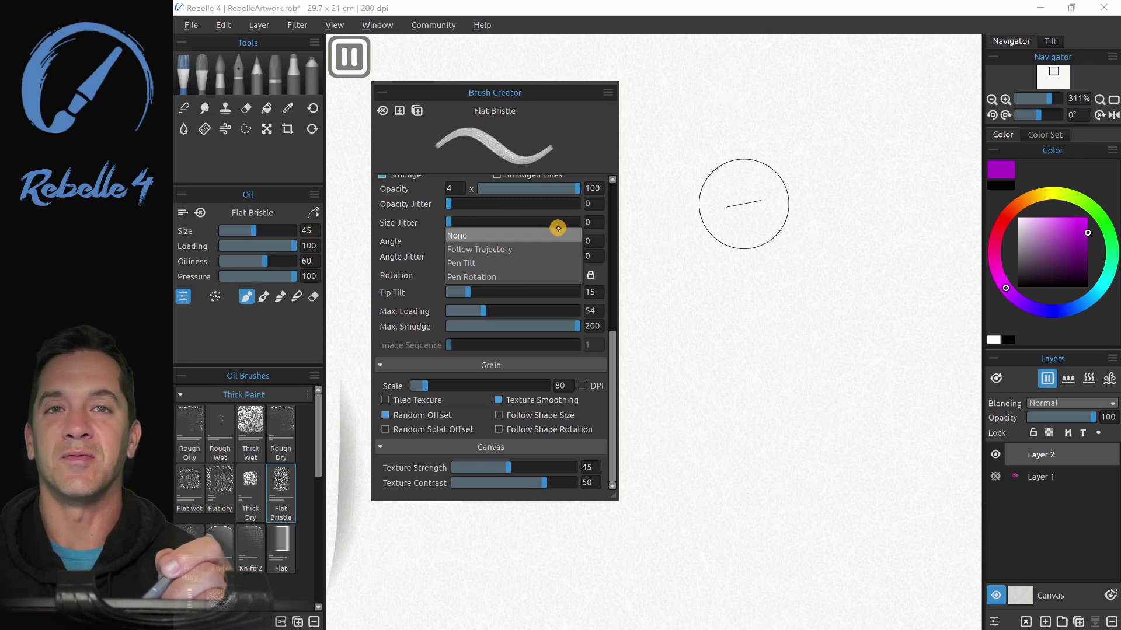
click(529, 274)
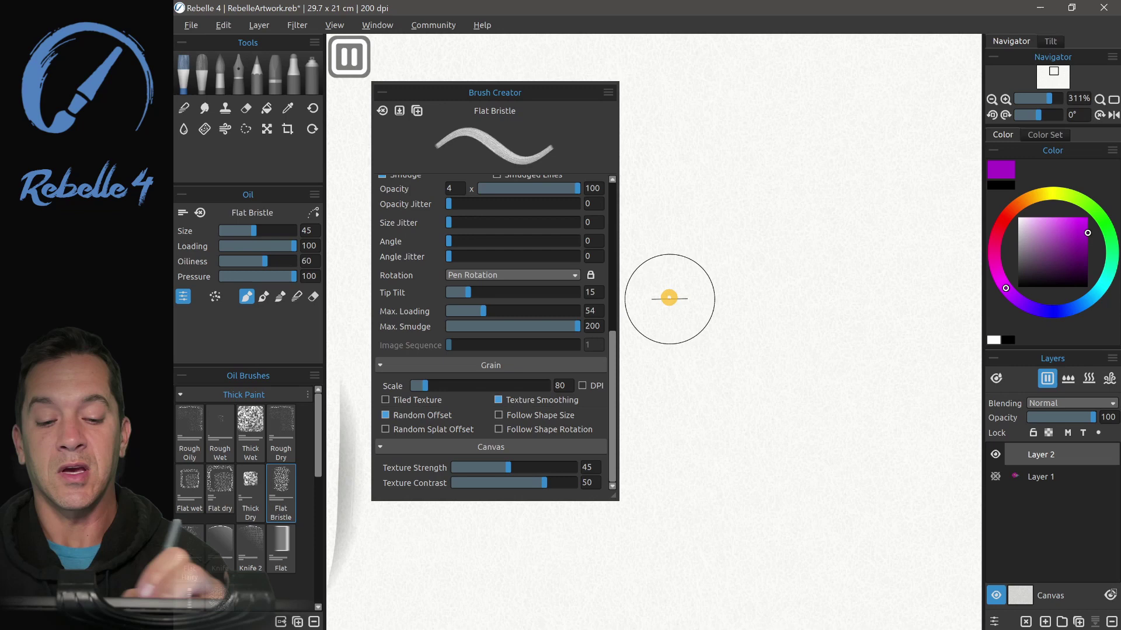
Paint a scribbled test stroke, then switch to the pencil justice pencil brush.
drag(482, 285, 435, 293)
key(ctrl+b)
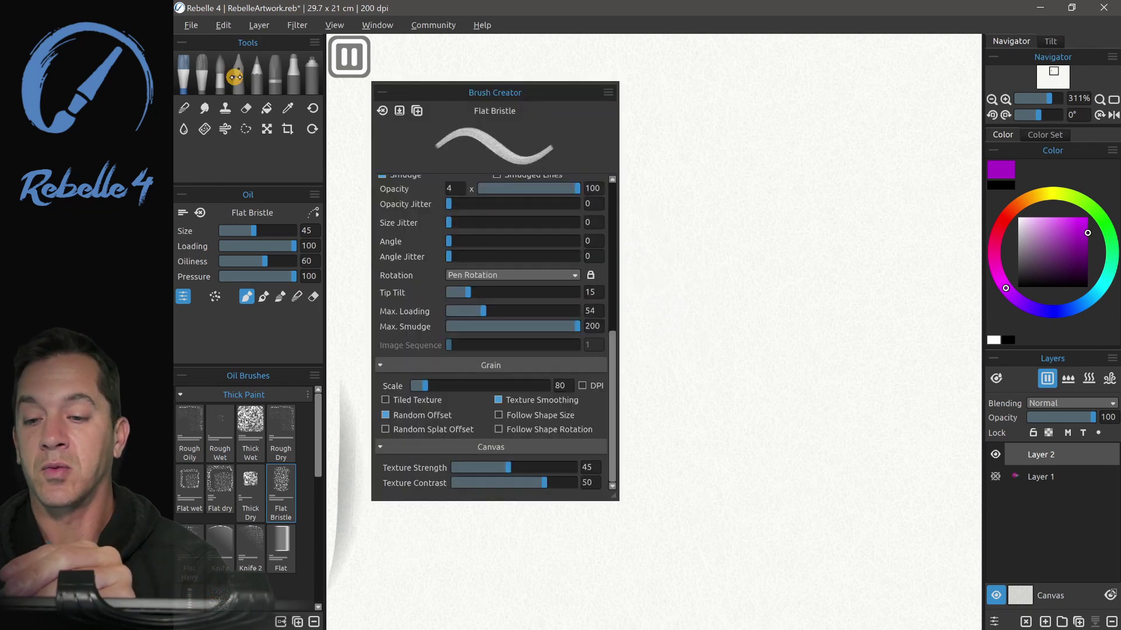
click(256, 80)
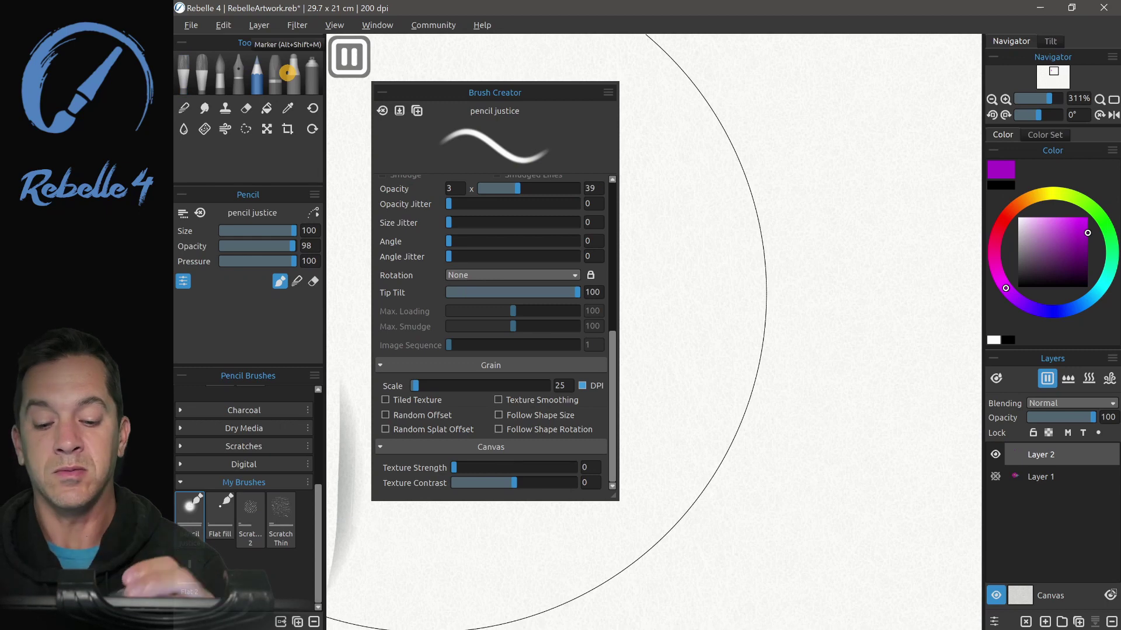
Select the shader justice 2 watercolor brush and darken the shaded pencil line.
mouse_move(408, 303)
mouse_down()
mouse_move(693, 303)
mouse_move(602, 216)
mouse_up()
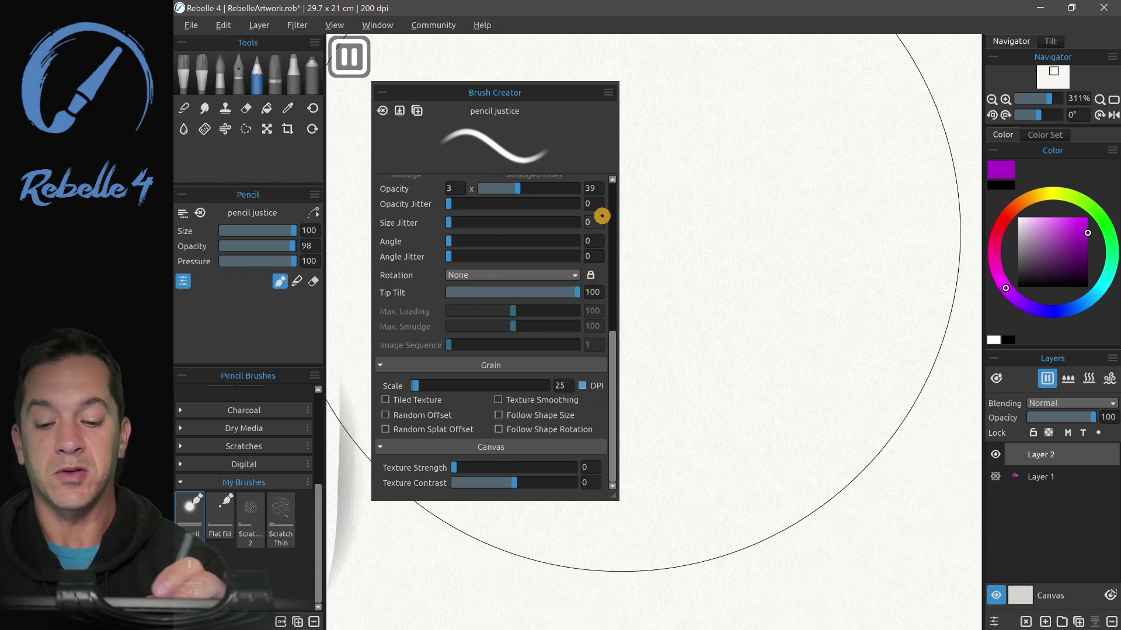
mouse_move(613, 340)
mouse_down()
mouse_move(614, 261)
mouse_move(460, 270)
mouse_up()
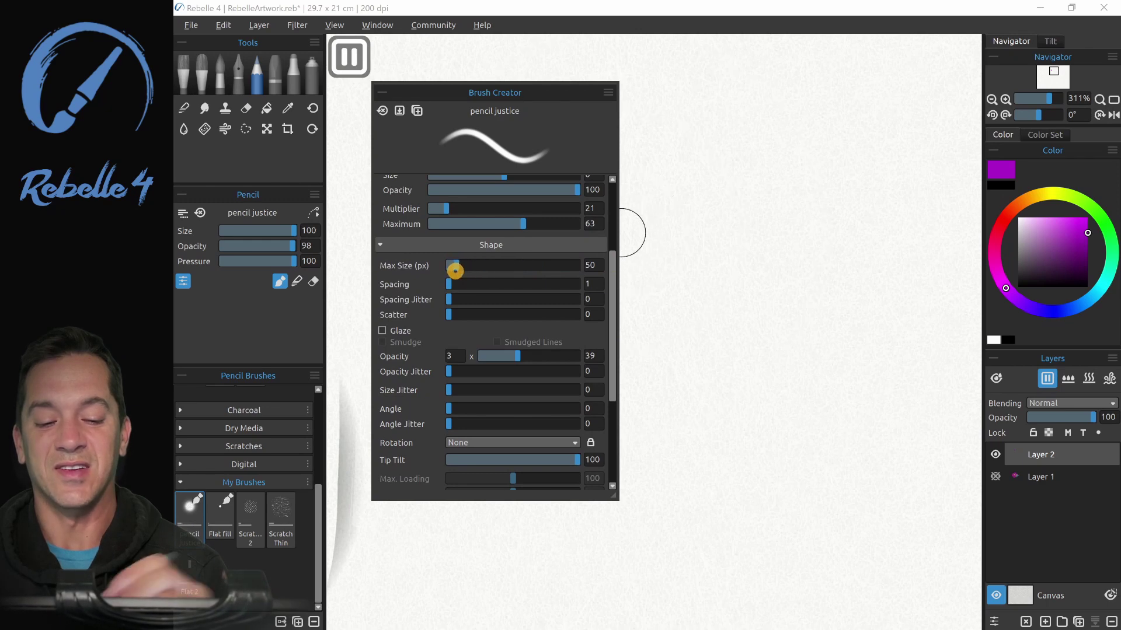
key(w)
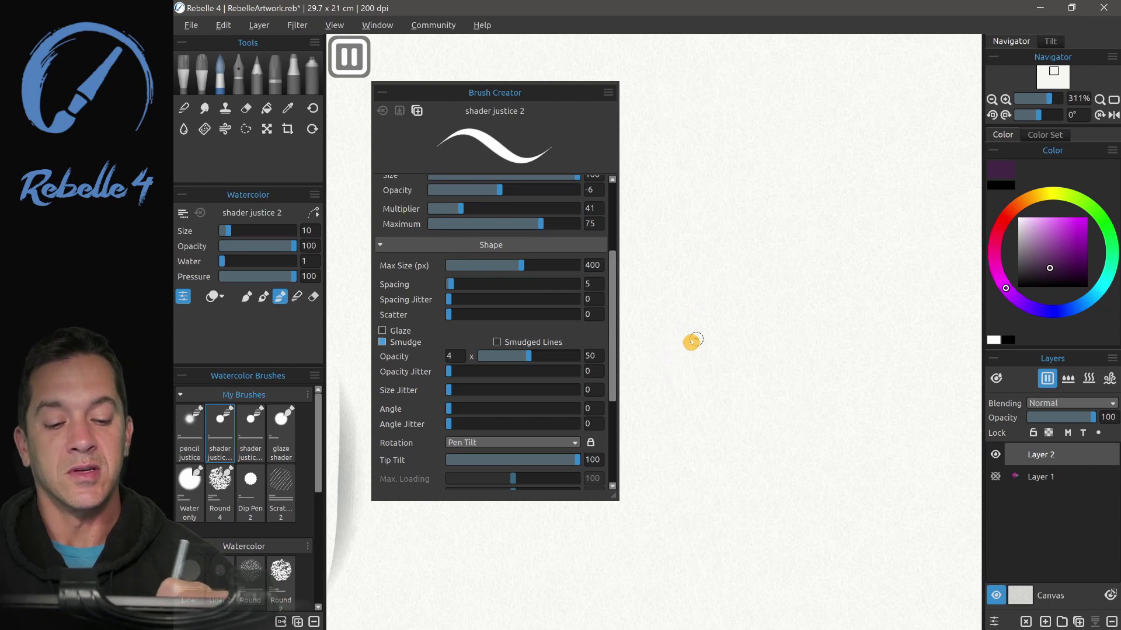
mouse_move(710, 328)
mouse_down()
mouse_move(790, 279)
mouse_move(694, 368)
mouse_move(812, 277)
mouse_move(705, 376)
mouse_move(809, 290)
mouse_move(744, 347)
mouse_move(741, 365)
mouse_move(826, 297)
mouse_move(743, 387)
mouse_move(805, 341)
mouse_move(755, 401)
mouse_move(823, 352)
mouse_move(763, 425)
mouse_move(824, 376)
mouse_move(724, 455)
mouse_up()
Paint a dark purple band over the shading and blend it into a smooth gradient.
scroll(837, 425, up, 4)
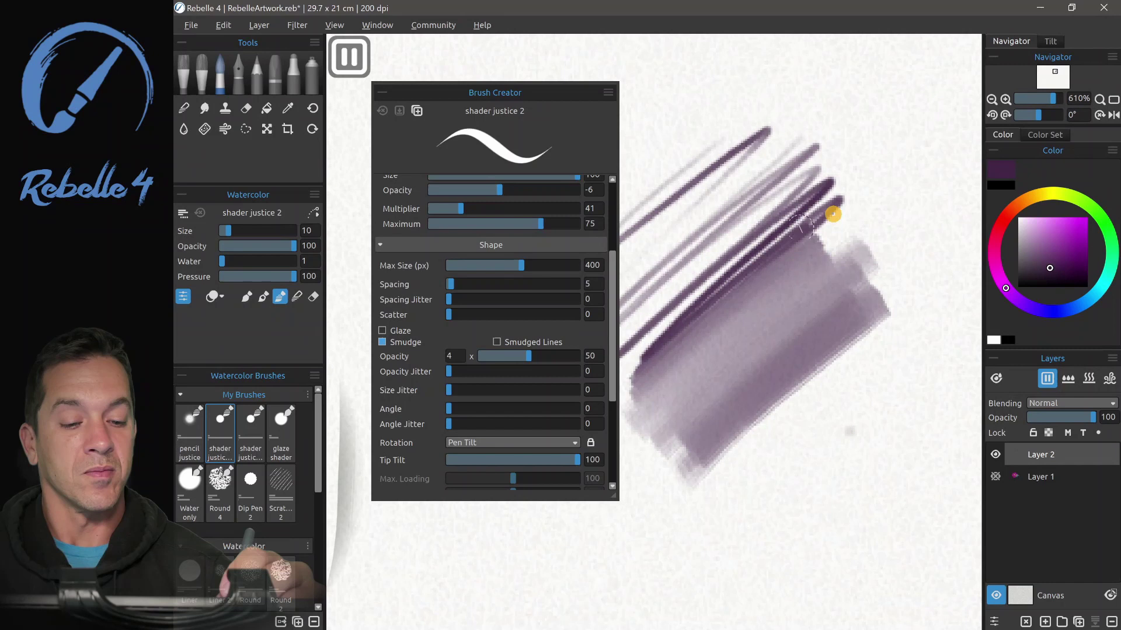
mouse_move(772, 380)
mouse_down()
mouse_move(830, 261)
mouse_move(857, 253)
mouse_move(840, 368)
mouse_move(881, 265)
mouse_move(896, 381)
mouse_move(907, 369)
mouse_up()
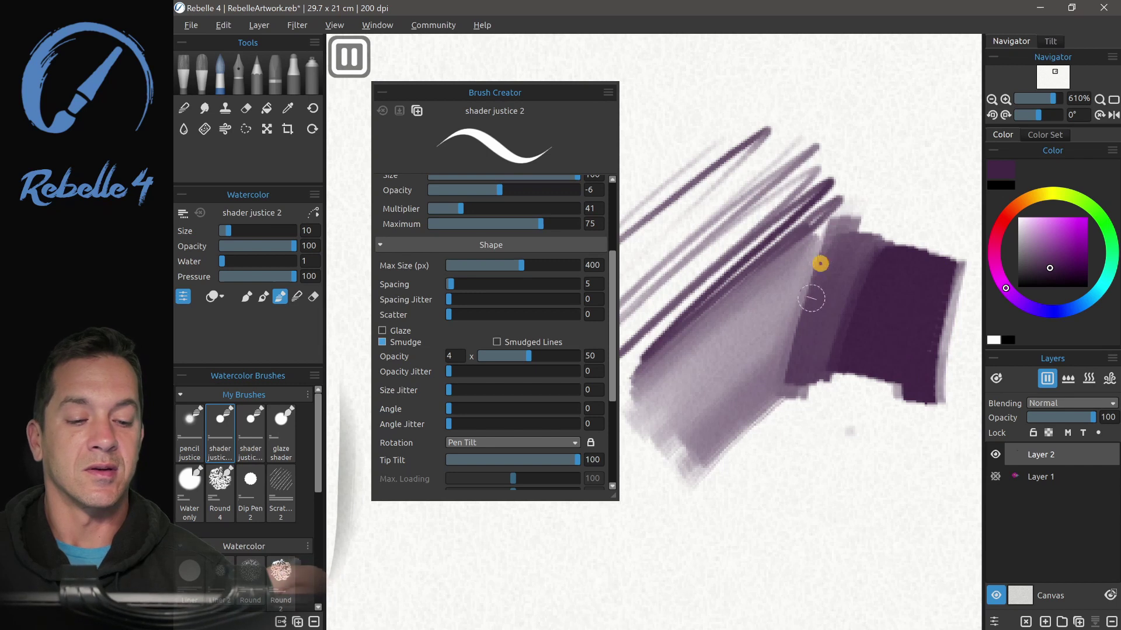
mouse_move(820, 264)
mouse_down()
mouse_move(791, 318)
mouse_move(786, 358)
mouse_move(823, 224)
mouse_move(732, 319)
mouse_move(703, 323)
mouse_up()
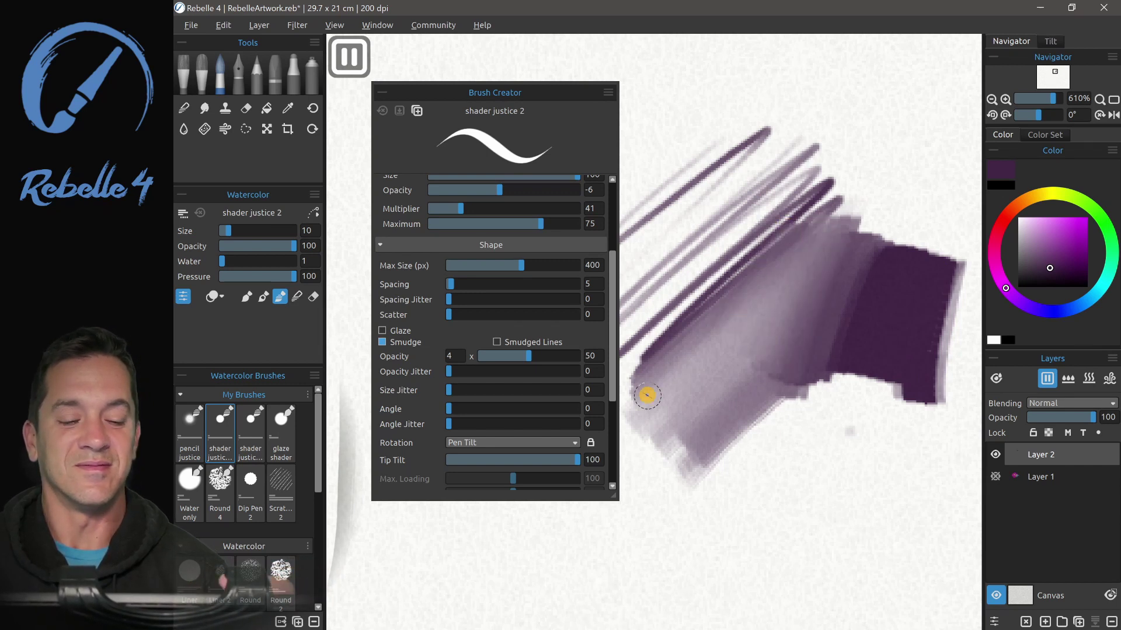
Add curved purple strokes along the block's bottom and smooth the area beneath.
mouse_move(806, 391)
mouse_down()
mouse_move(871, 377)
mouse_move(880, 427)
mouse_move(770, 456)
mouse_move(923, 398)
mouse_move(816, 495)
mouse_move(744, 510)
mouse_move(914, 415)
mouse_move(727, 520)
mouse_up()
mouse_move(670, 558)
mouse_down()
mouse_move(880, 445)
mouse_move(809, 465)
mouse_up()
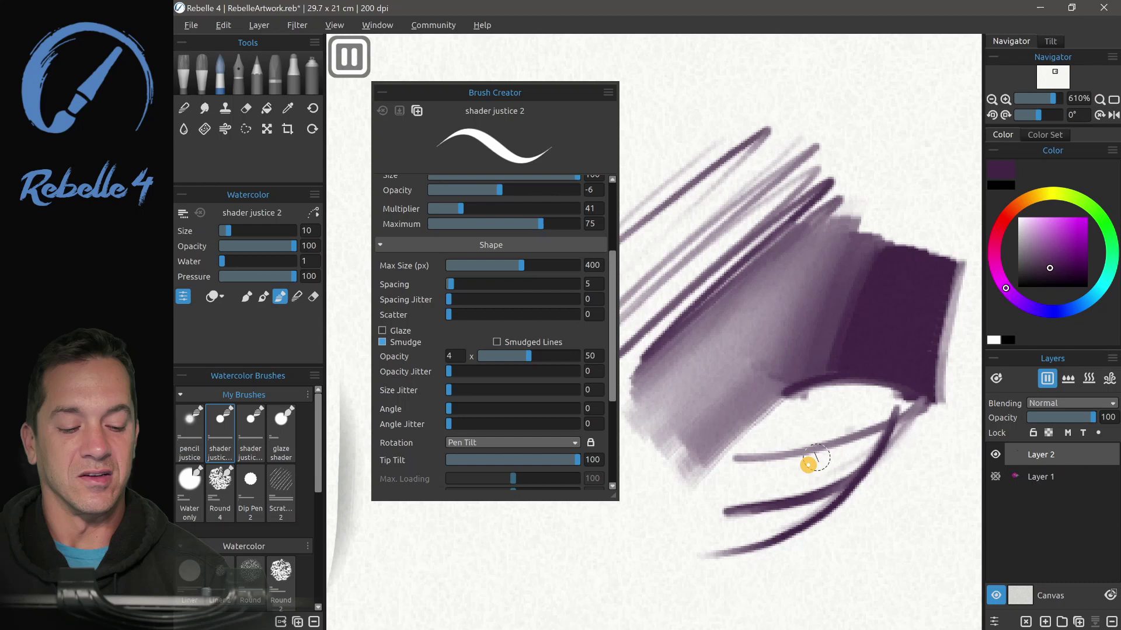
mouse_move(740, 456)
mouse_down()
mouse_move(823, 432)
mouse_move(715, 459)
mouse_move(796, 384)
mouse_move(817, 380)
mouse_move(690, 472)
mouse_move(831, 400)
mouse_move(820, 414)
mouse_move(845, 405)
mouse_move(715, 485)
mouse_move(871, 387)
mouse_move(807, 394)
mouse_move(695, 475)
mouse_move(838, 416)
mouse_move(697, 456)
mouse_move(766, 402)
mouse_move(892, 391)
mouse_move(800, 382)
mouse_move(712, 421)
mouse_move(933, 388)
mouse_move(832, 380)
mouse_move(945, 396)
mouse_move(774, 409)
mouse_move(674, 474)
mouse_up()
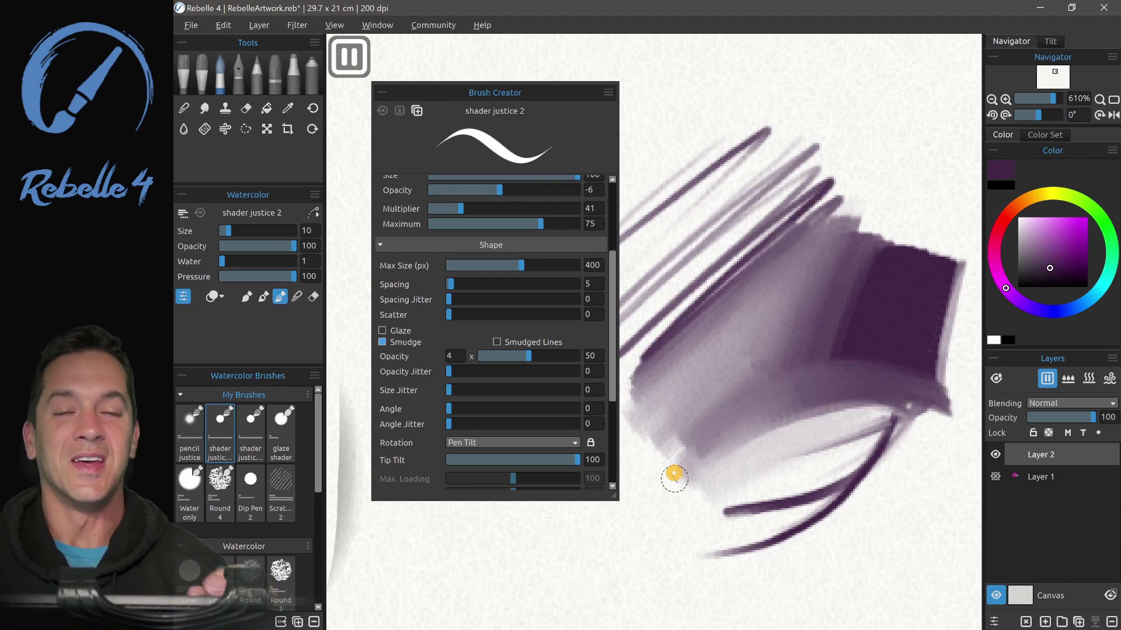
drag(613, 352, 613, 391)
Clear the canvas, switch to the oil Flat Bristle brush, and paint bright purple test strokes.
key(Delete)
click(203, 71)
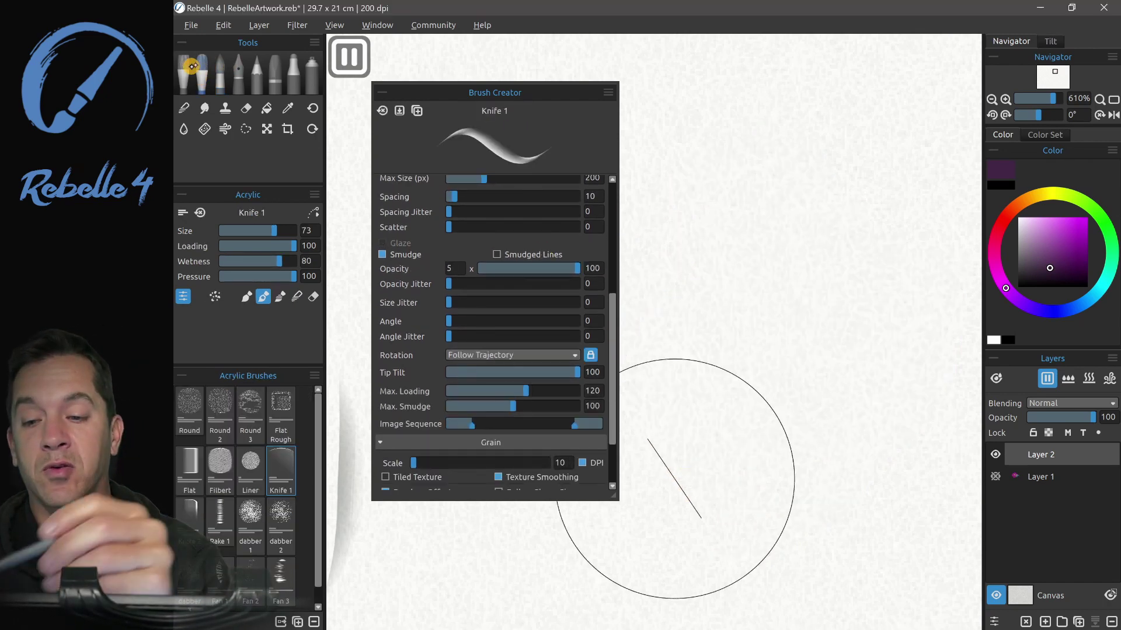
click(184, 70)
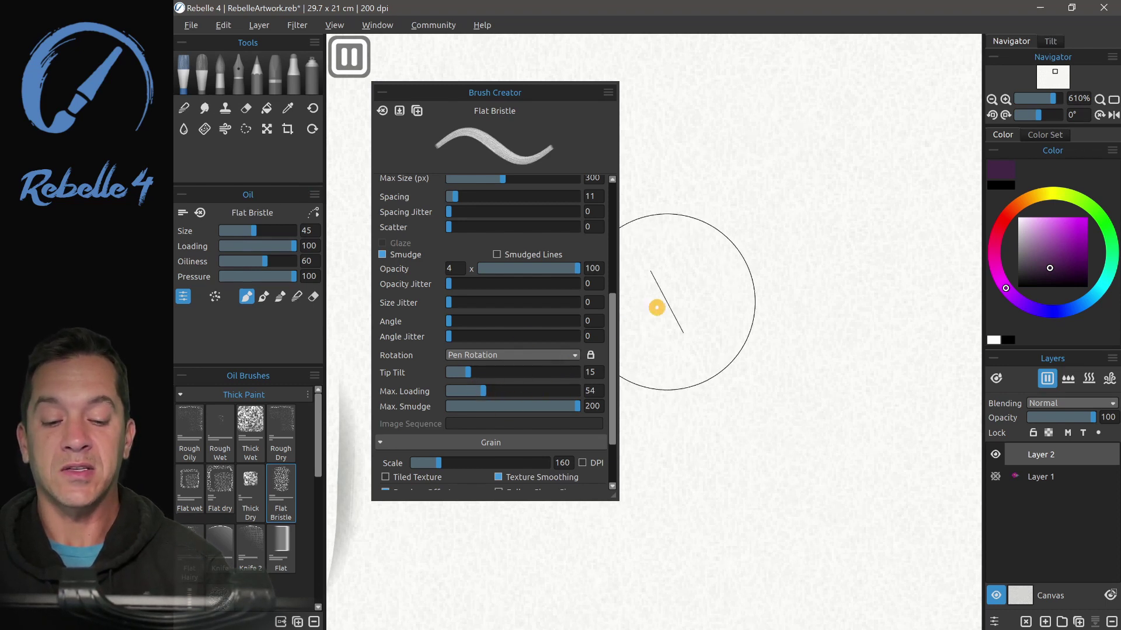
mouse_move(683, 318)
mouse_down()
mouse_move(760, 254)
mouse_move(748, 295)
mouse_up()
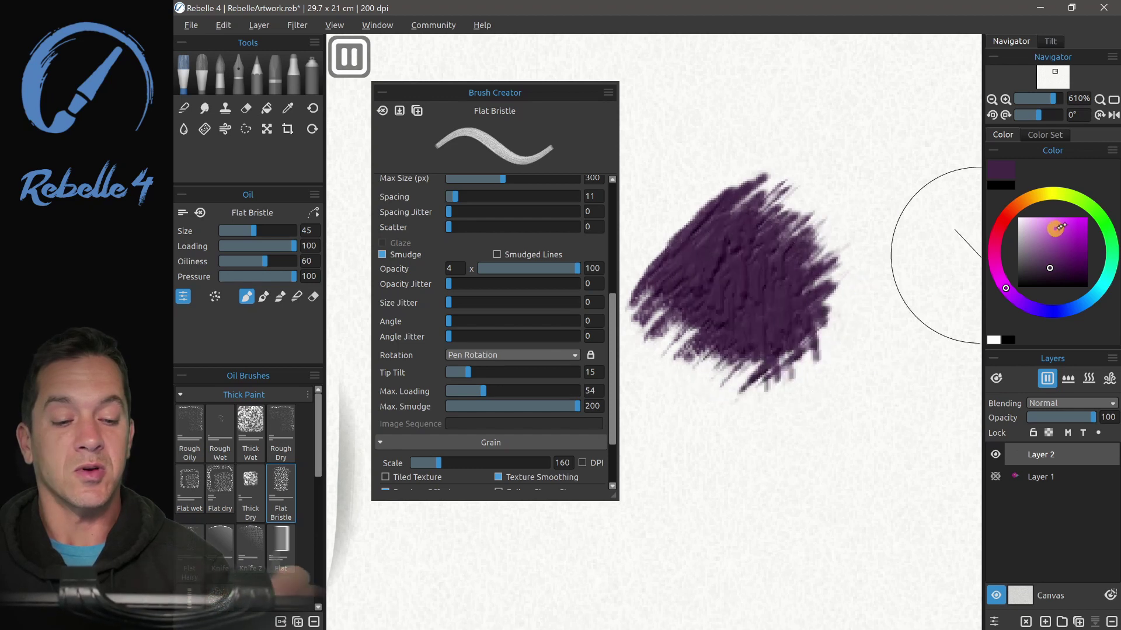
drag(1062, 226, 1087, 248)
mouse_move(689, 245)
mouse_down()
mouse_move(737, 261)
mouse_move(721, 318)
mouse_move(856, 215)
mouse_up()
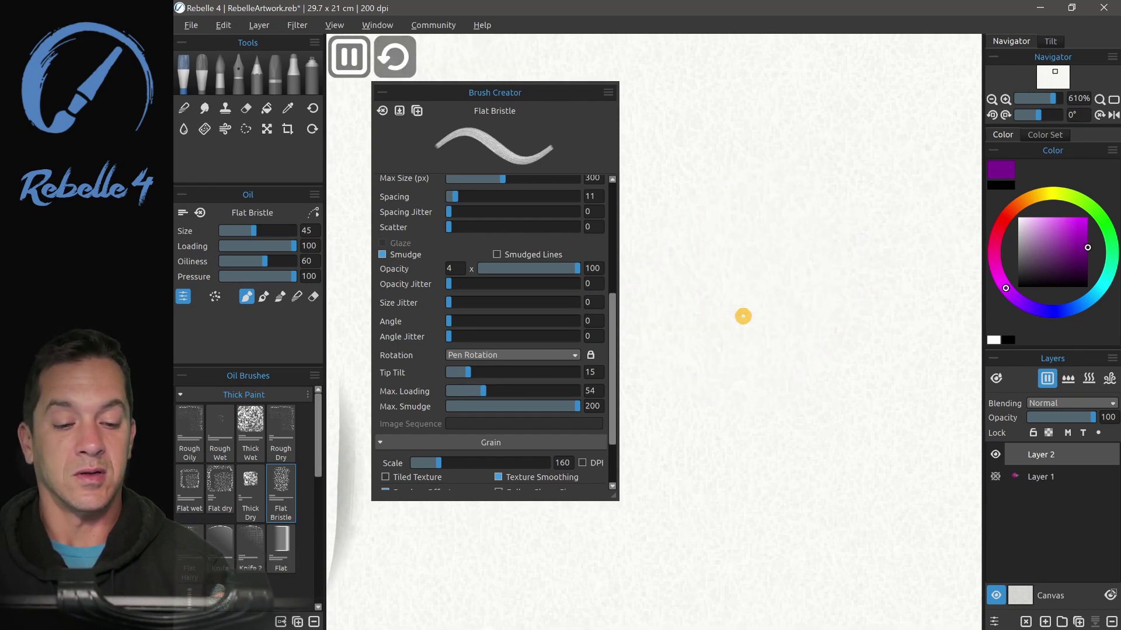
mouse_move(648, 128)
mouse_down()
mouse_move(700, 155)
mouse_move(939, 164)
mouse_up()
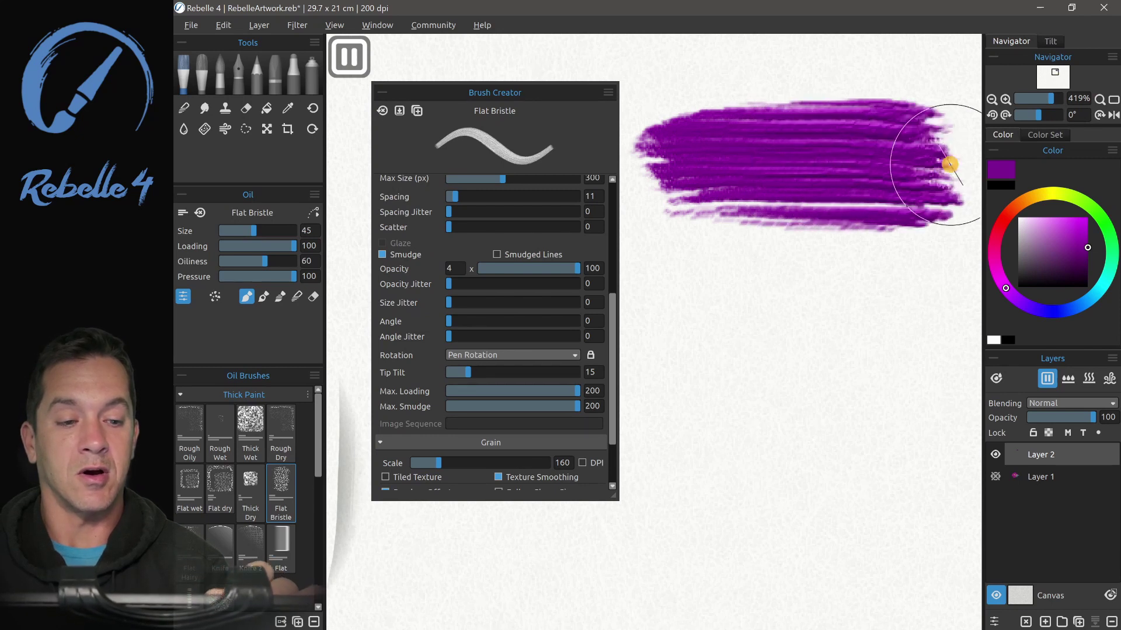
Set Max. Loading to 0 and paint a smudge-only test stroke.
drag(571, 390, 446, 392)
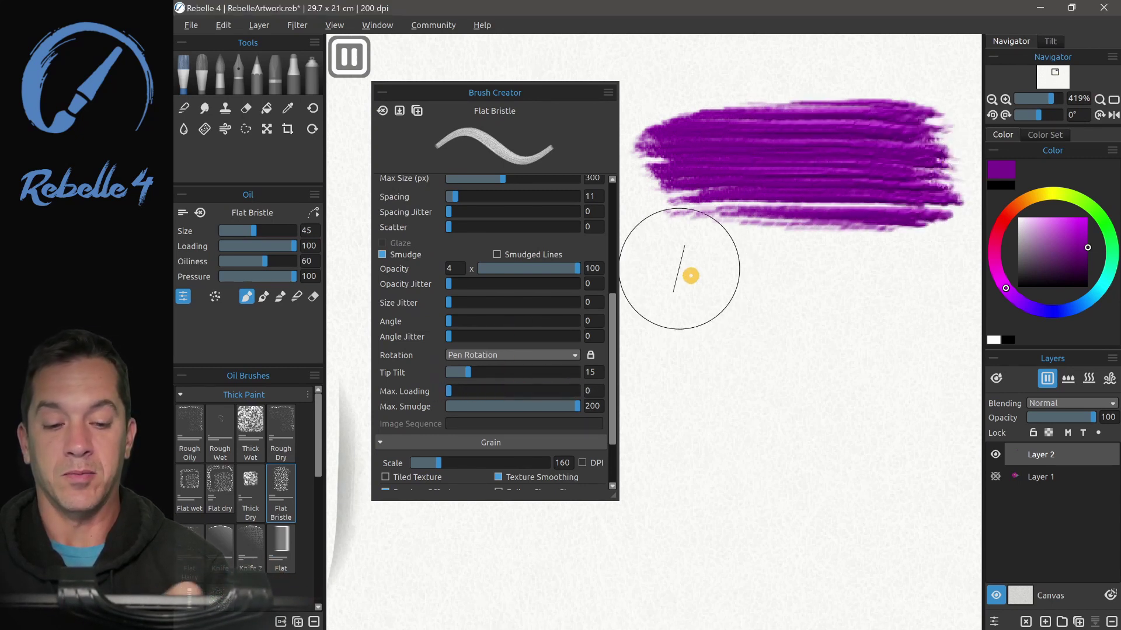
mouse_move(658, 303)
mouse_down()
mouse_move(747, 316)
mouse_move(910, 310)
mouse_up()
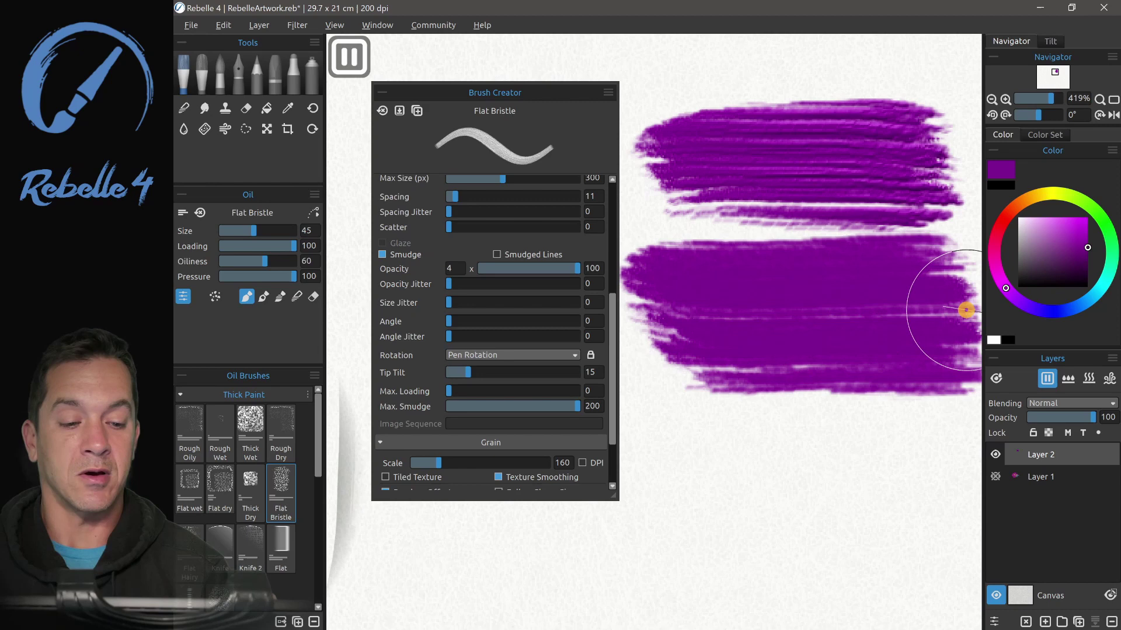
drag(740, 309, 876, 291)
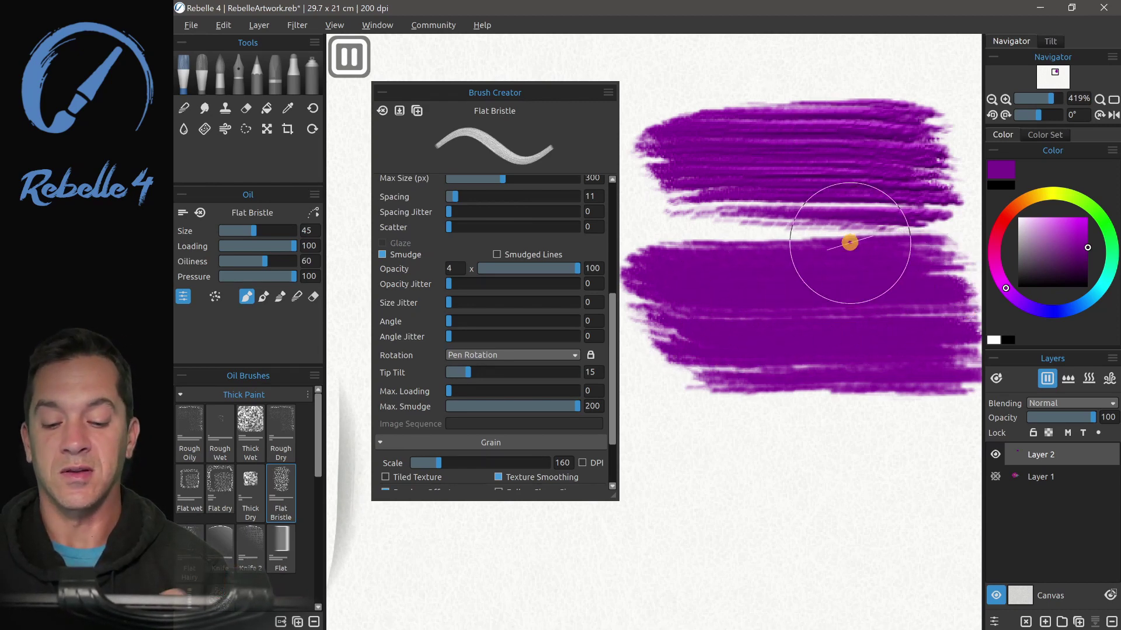
Set Max. Smudge to 0 with Loading 100 and paint a loading-only stroke.
mouse_move(573, 407)
mouse_down()
mouse_move(439, 411)
mouse_move(536, 391)
mouse_up()
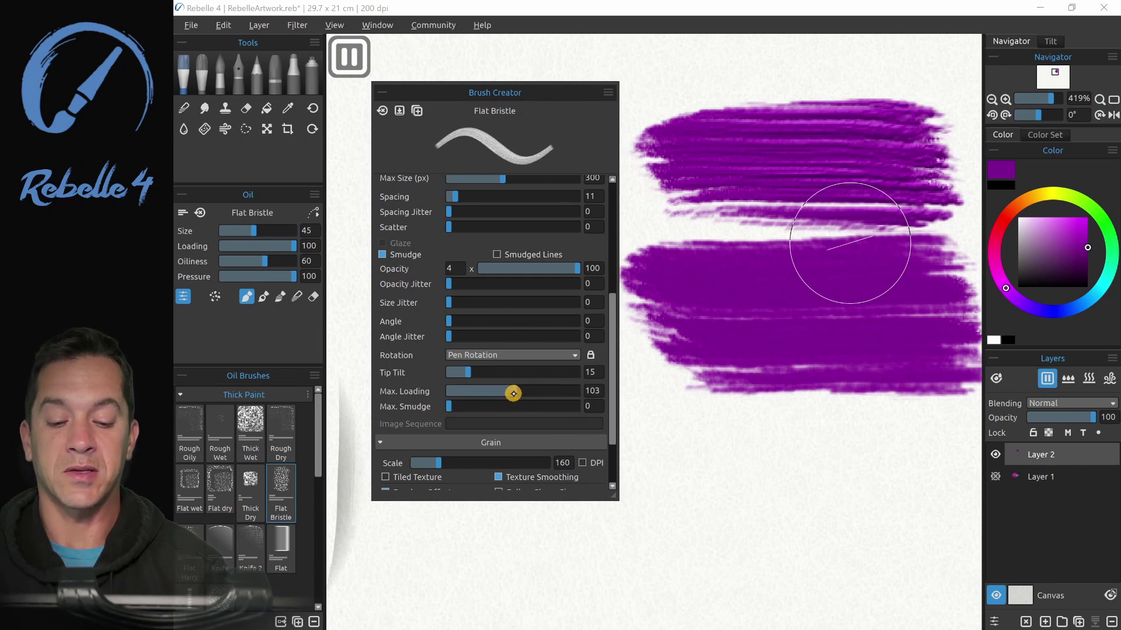
mouse_move(653, 458)
mouse_down()
mouse_move(931, 443)
mouse_move(950, 403)
mouse_up()
scroll(821, 204, down, 3)
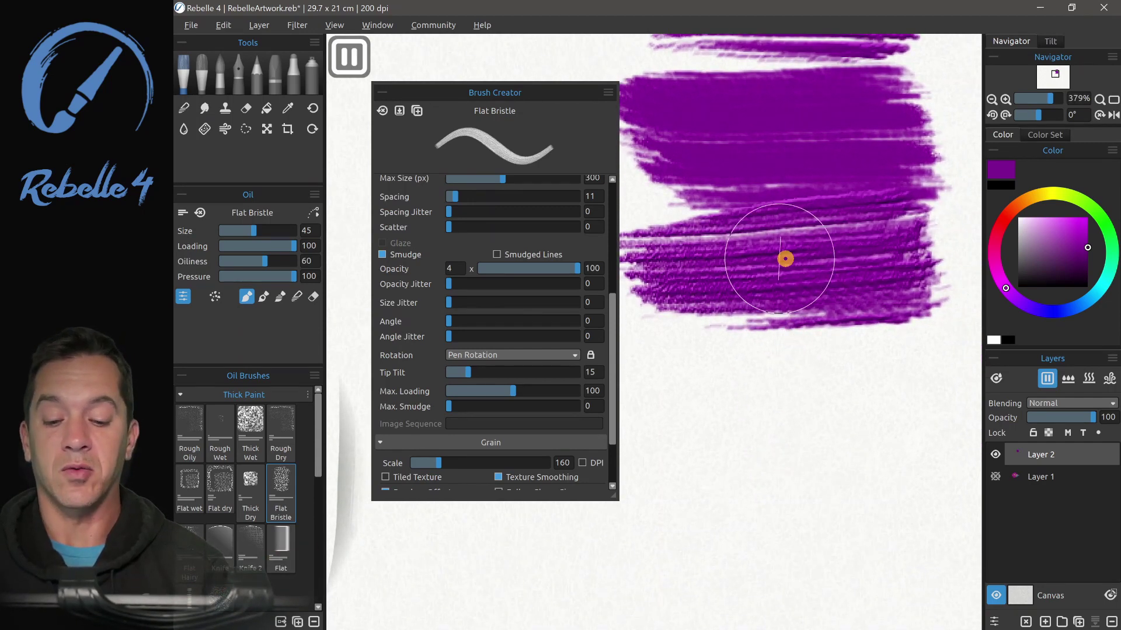
drag(612, 341, 603, 220)
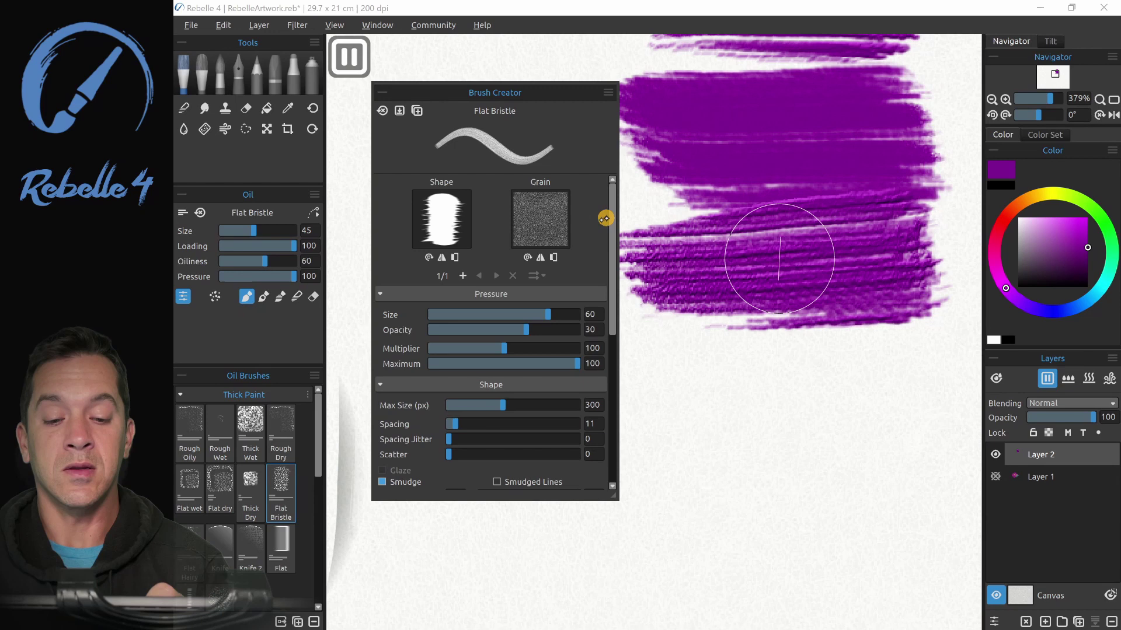
drag(613, 292, 615, 445)
Raise Max. Smudge to 200 and paint a combined loading-and-smudge stroke.
drag(503, 332, 591, 328)
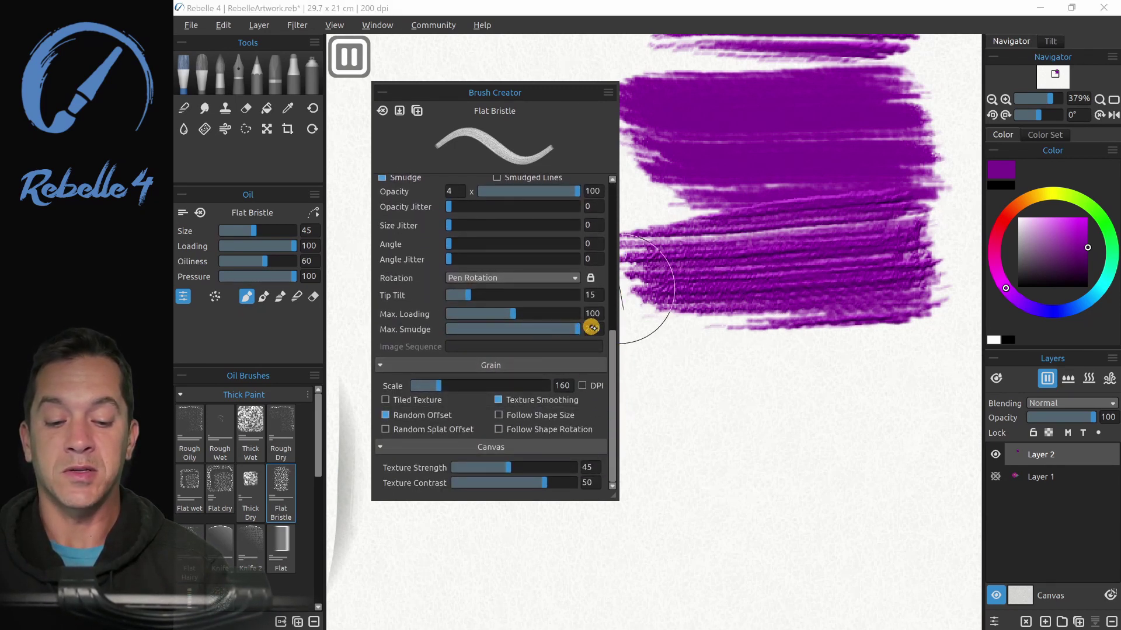
mouse_move(678, 395)
mouse_down()
mouse_move(651, 419)
mouse_move(957, 401)
mouse_up()
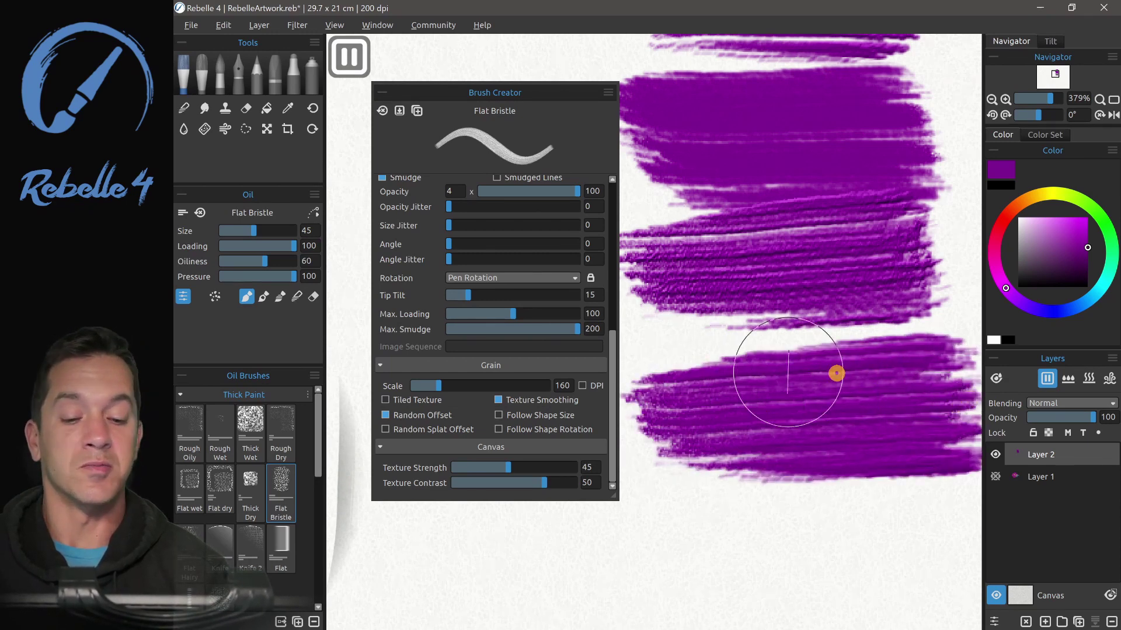
drag(611, 373, 608, 318)
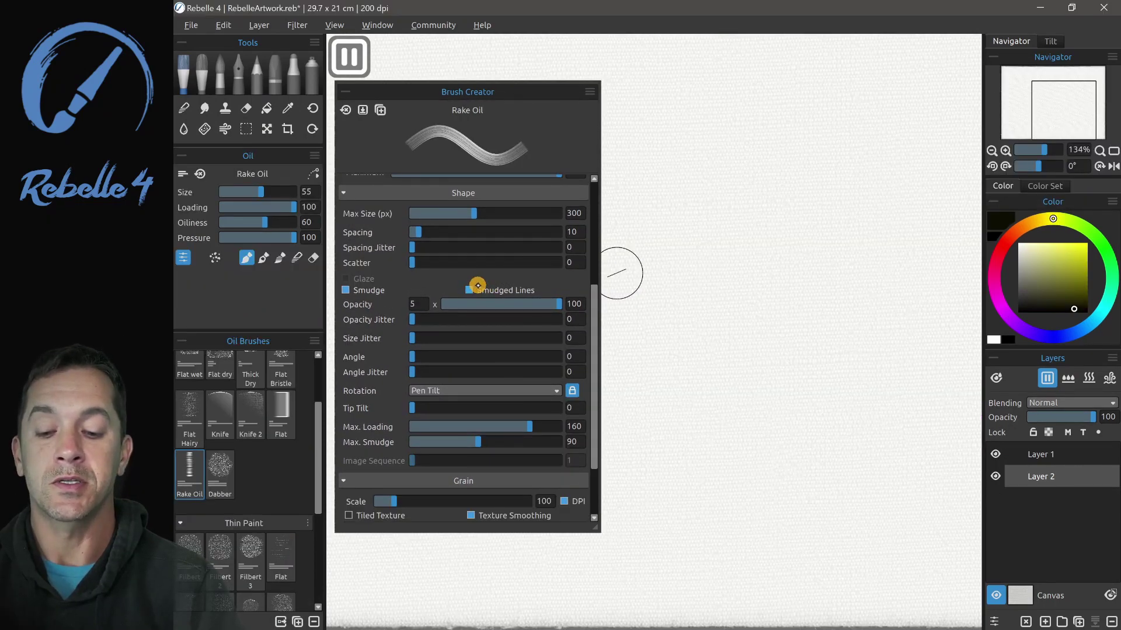
Turn off Smudged Lines and paint three dark Rake Oil test strokes.
click(469, 290)
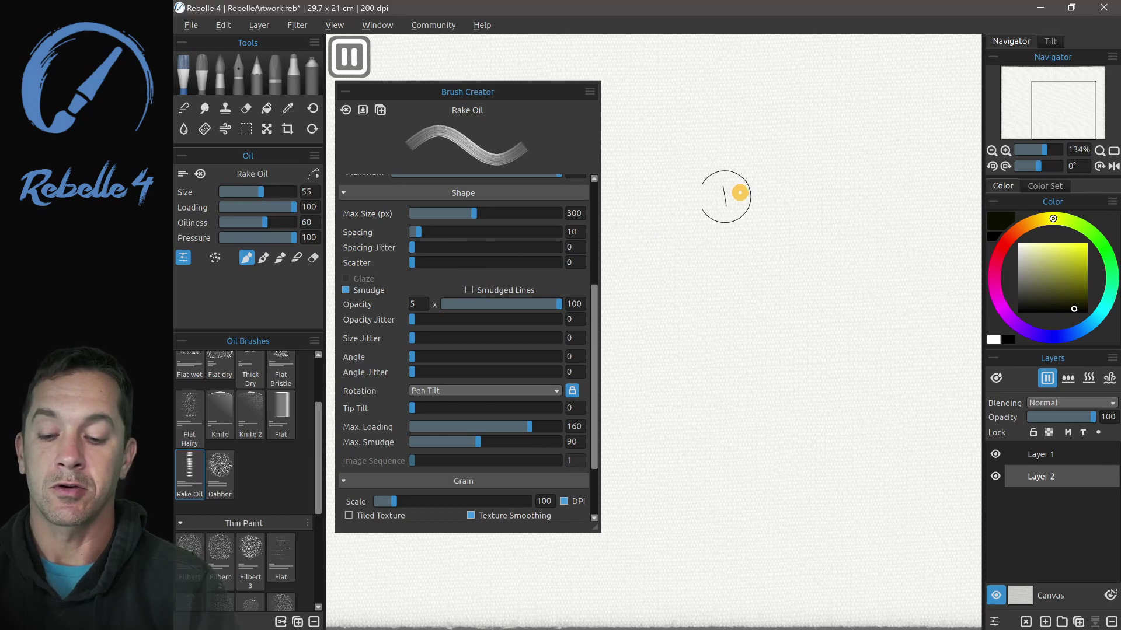
drag(645, 201, 961, 193)
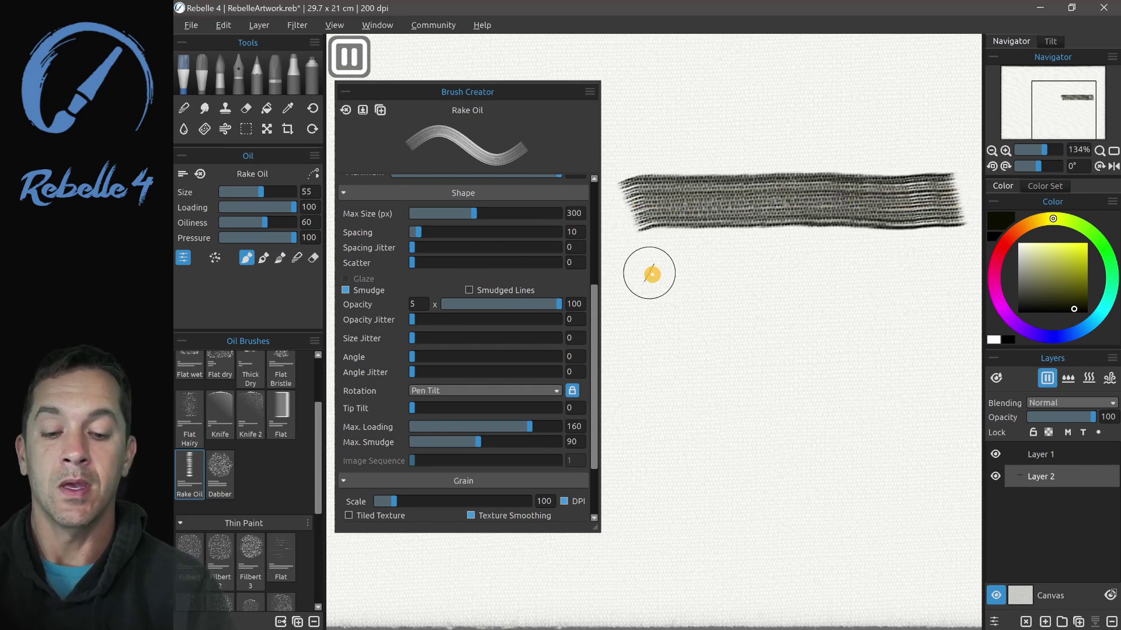
drag(648, 269, 960, 267)
drag(642, 326, 960, 320)
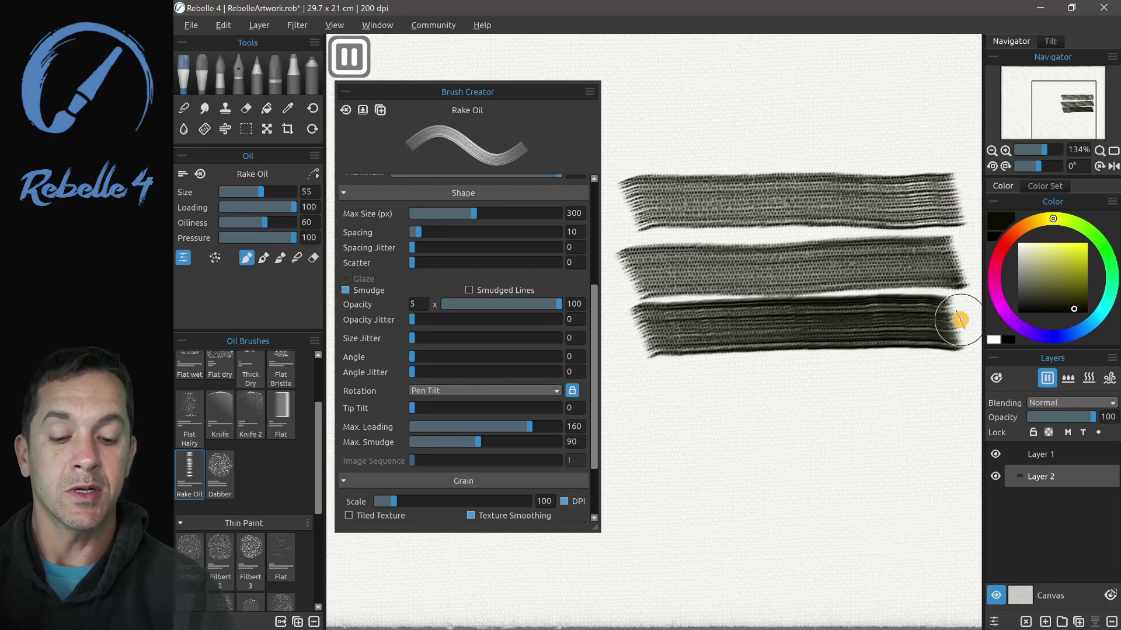
Re-enable Smudged Lines and paint two more strokes below the others.
scroll(823, 254, up, 2)
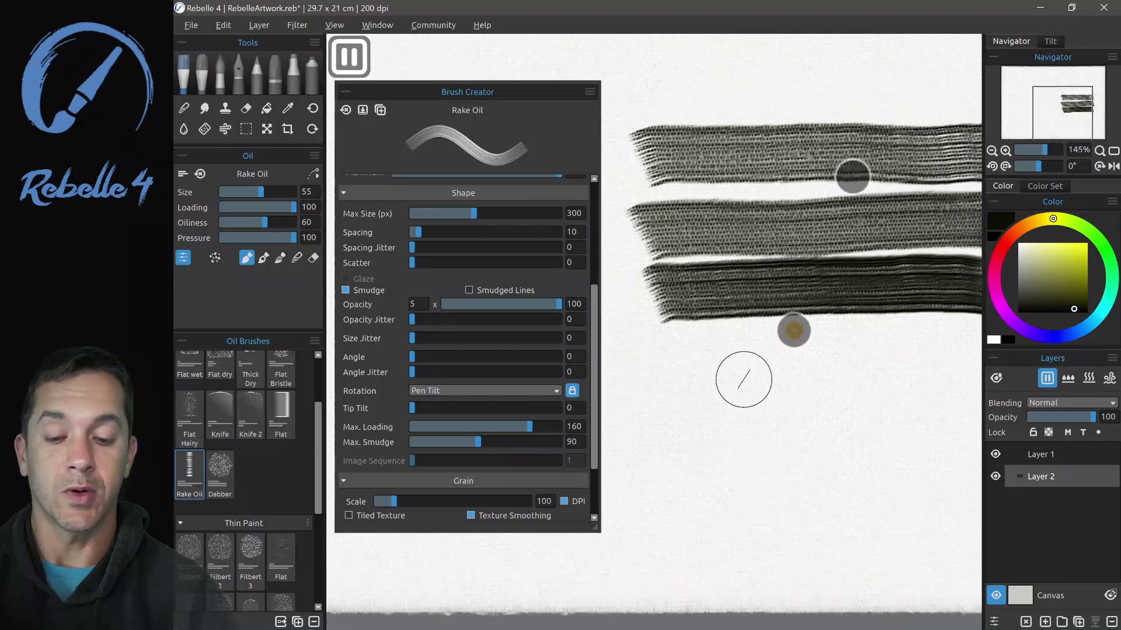
scroll(823, 253, down, 1)
click(469, 291)
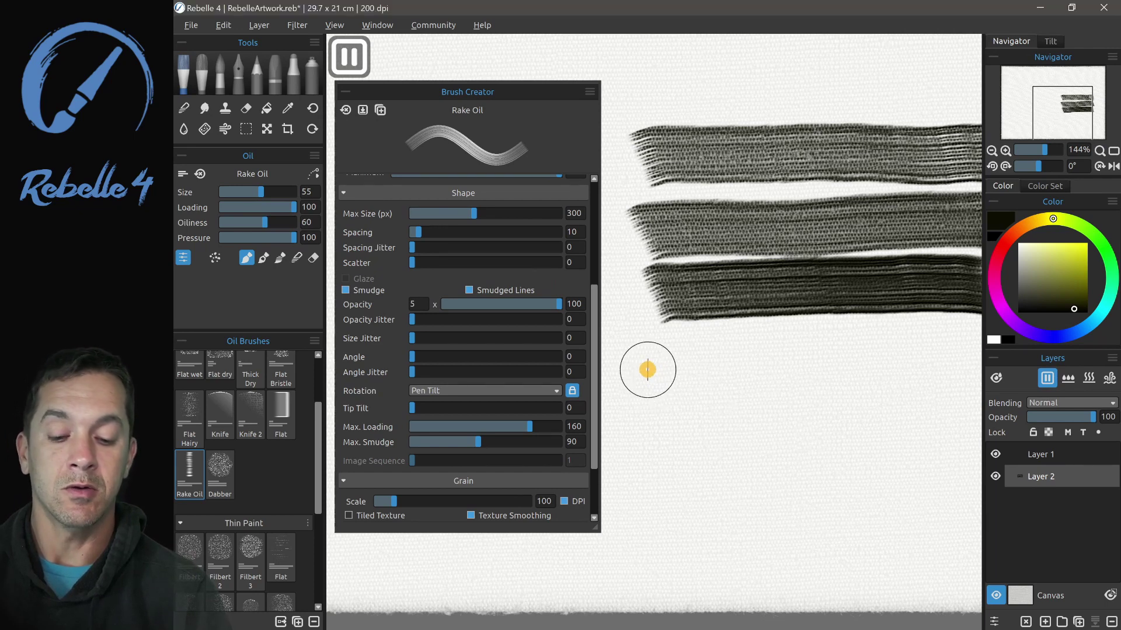
drag(651, 370, 955, 358)
drag(650, 440, 980, 420)
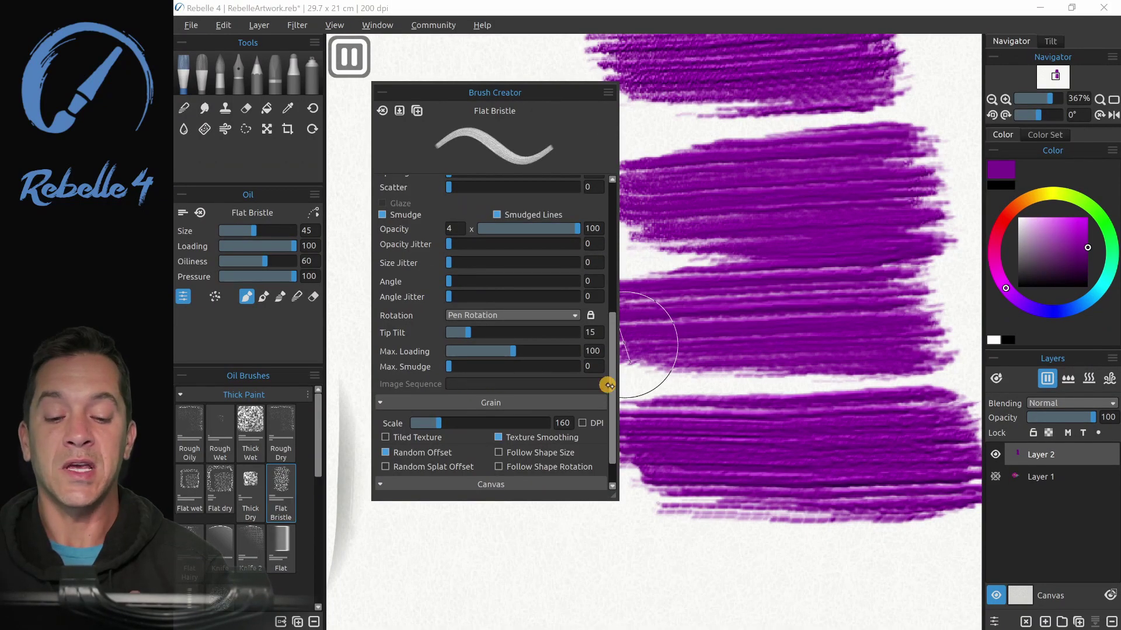
Preview the square and star images as sequence shapes in the Image Library.
mouse_move(612, 388)
mouse_down()
mouse_move(613, 311)
mouse_move(612, 413)
mouse_move(608, 313)
mouse_move(496, 258)
mouse_up()
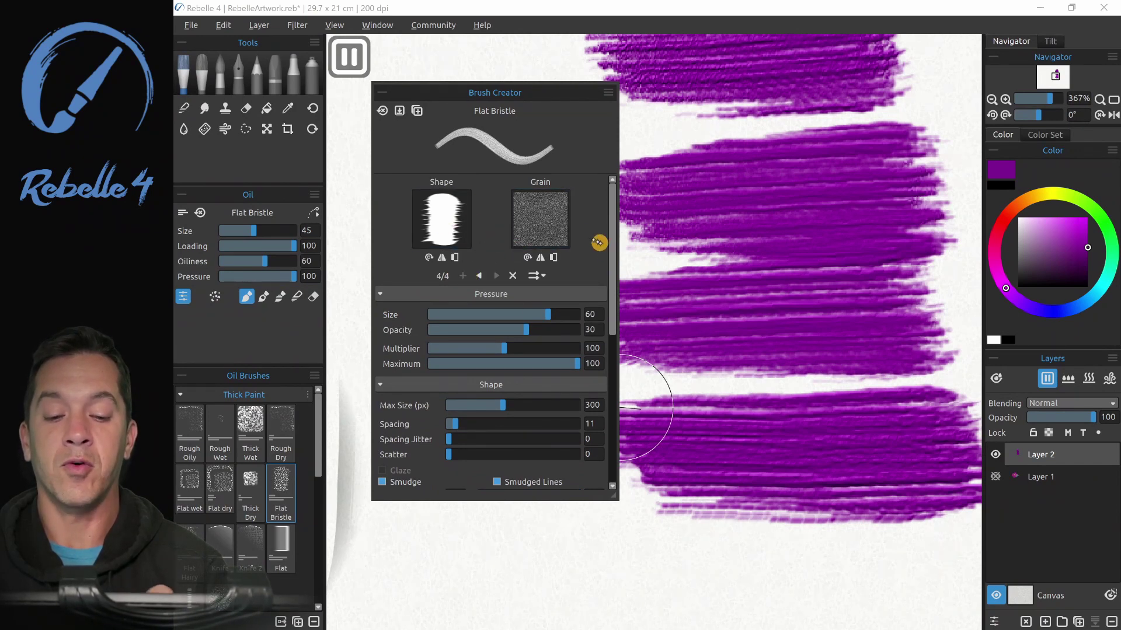
click(442, 221)
click(725, 270)
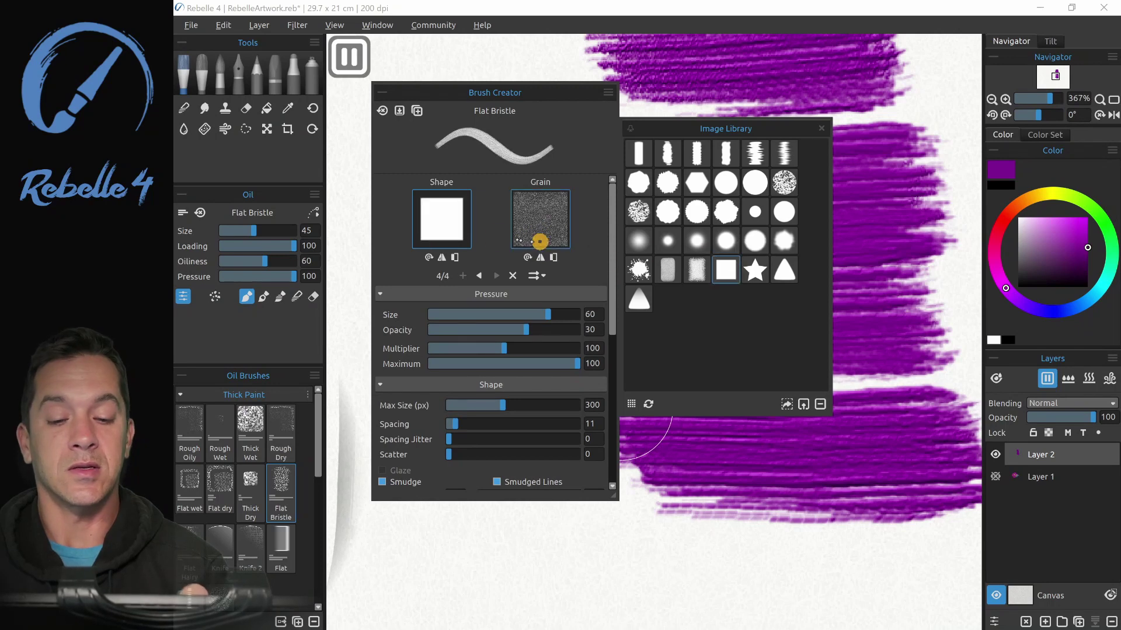
click(477, 275)
click(437, 230)
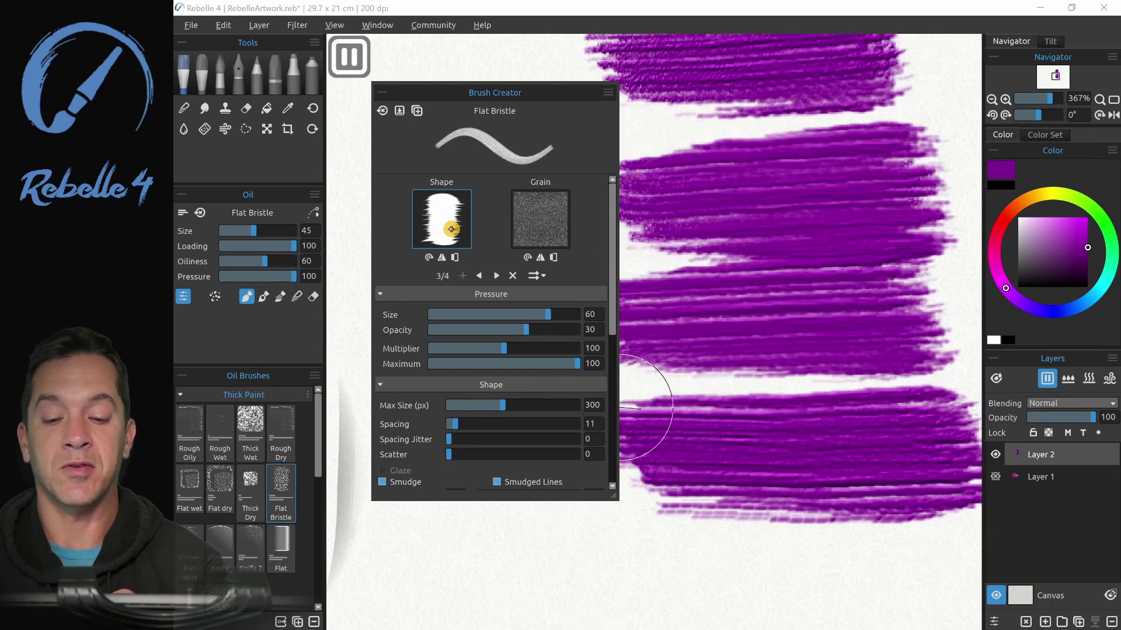
click(451, 229)
click(755, 270)
click(479, 275)
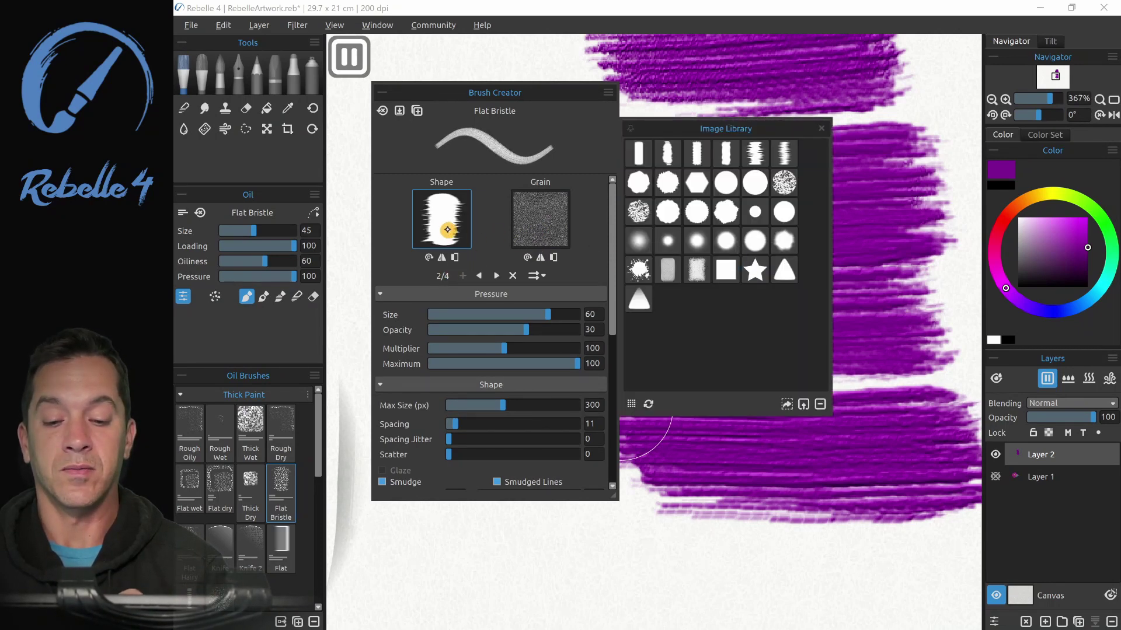
click(447, 229)
Set shapes two to four to triangle, star and square, then dab a test mark.
click(441, 229)
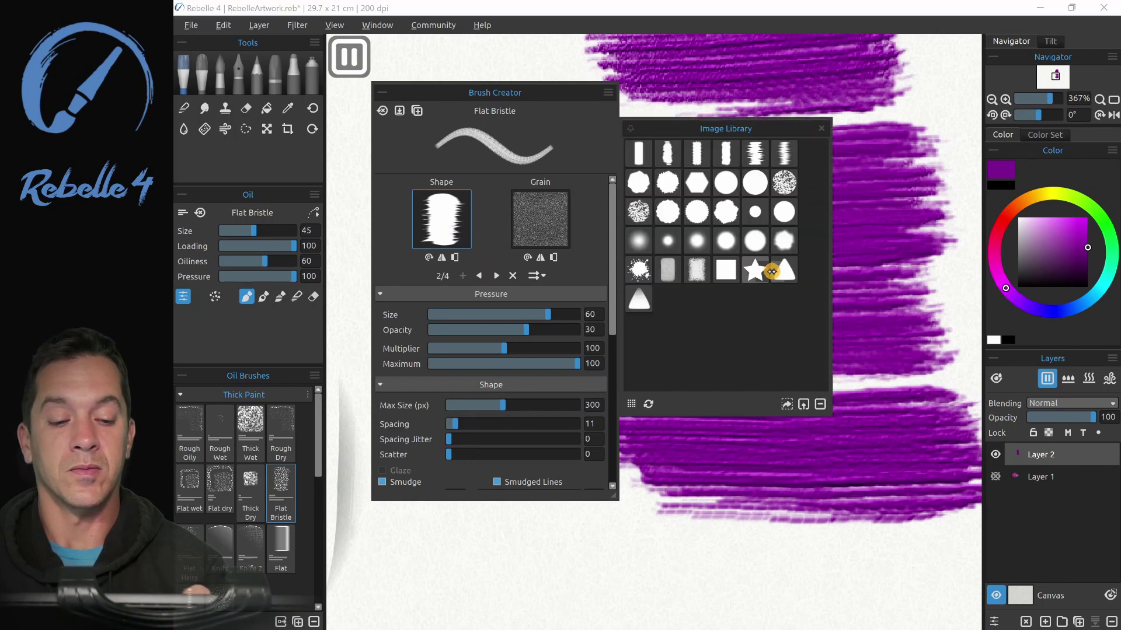
click(781, 270)
click(495, 276)
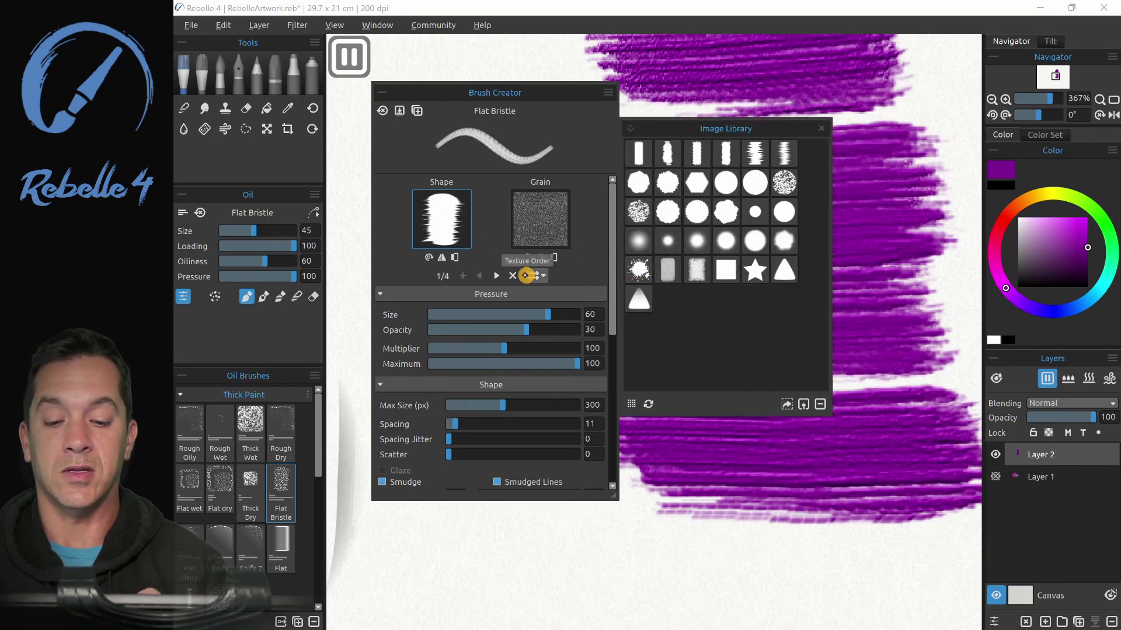
click(495, 274)
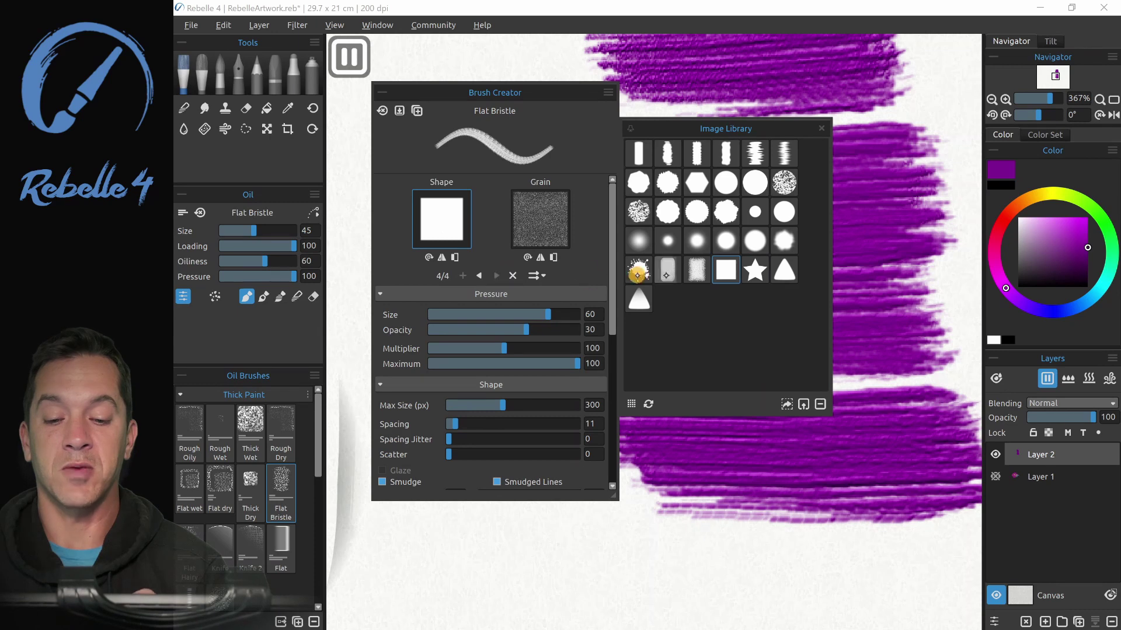
click(822, 128)
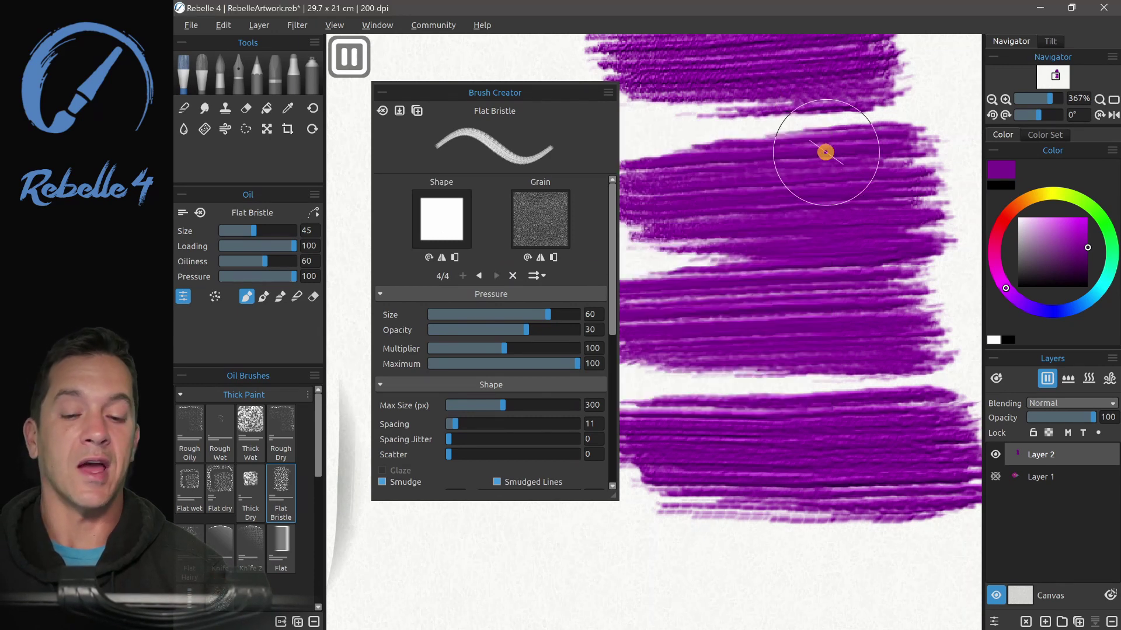
mouse_move(611, 293)
mouse_down()
mouse_move(611, 397)
mouse_move(636, 467)
mouse_up()
click(455, 566)
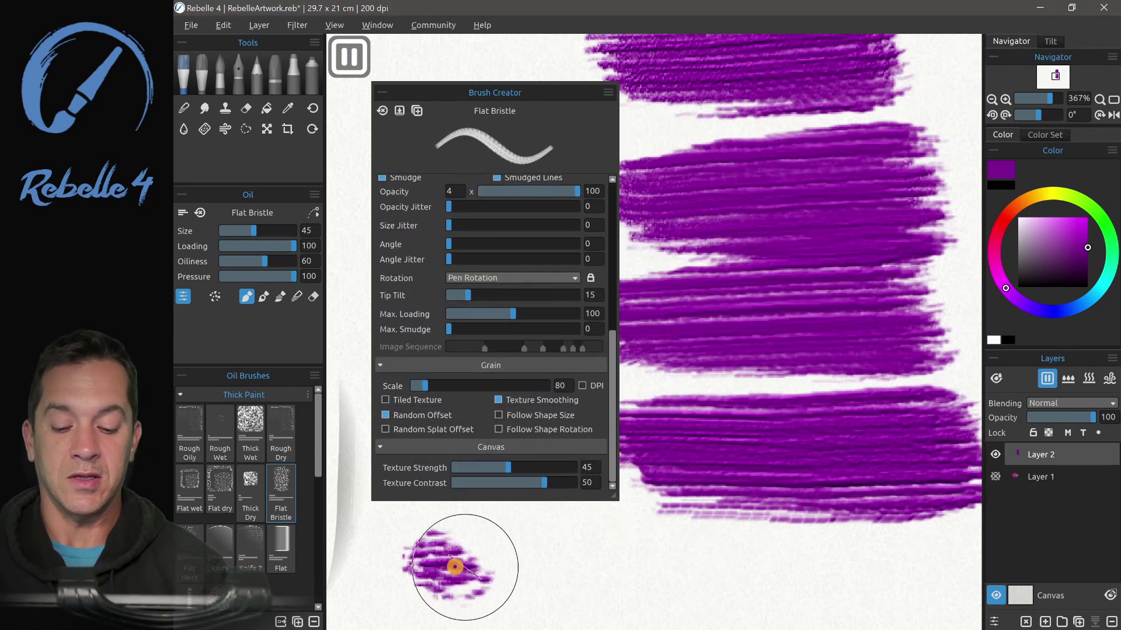
Paint a long purple stroke across the lower canvas, then clear the strokes.
drag(455, 567, 755, 559)
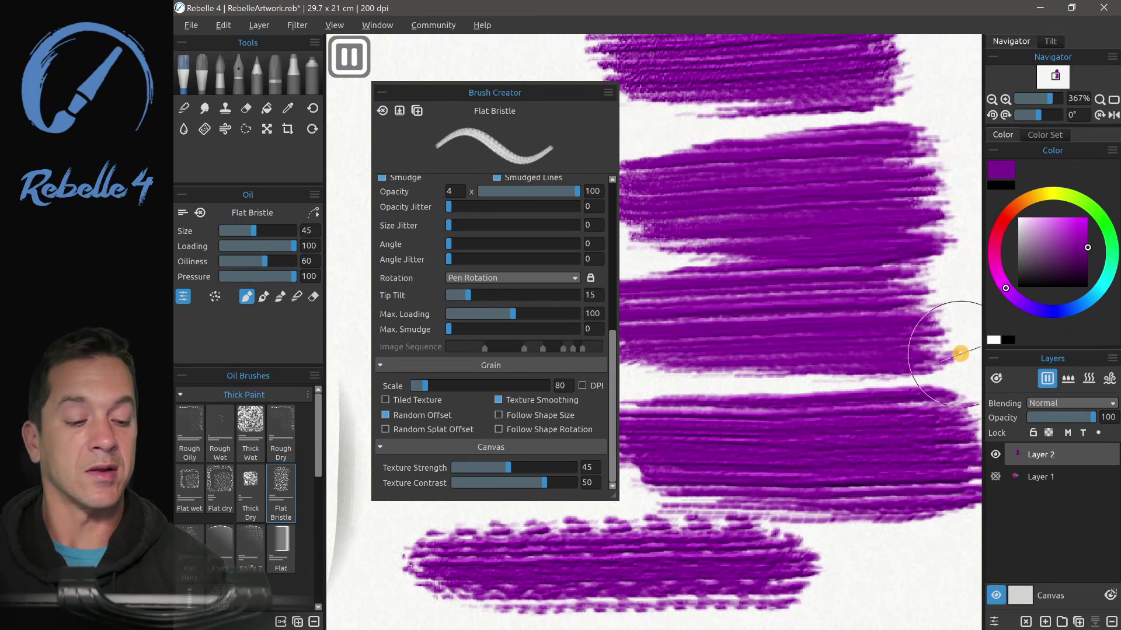
drag(961, 354, 694, 314)
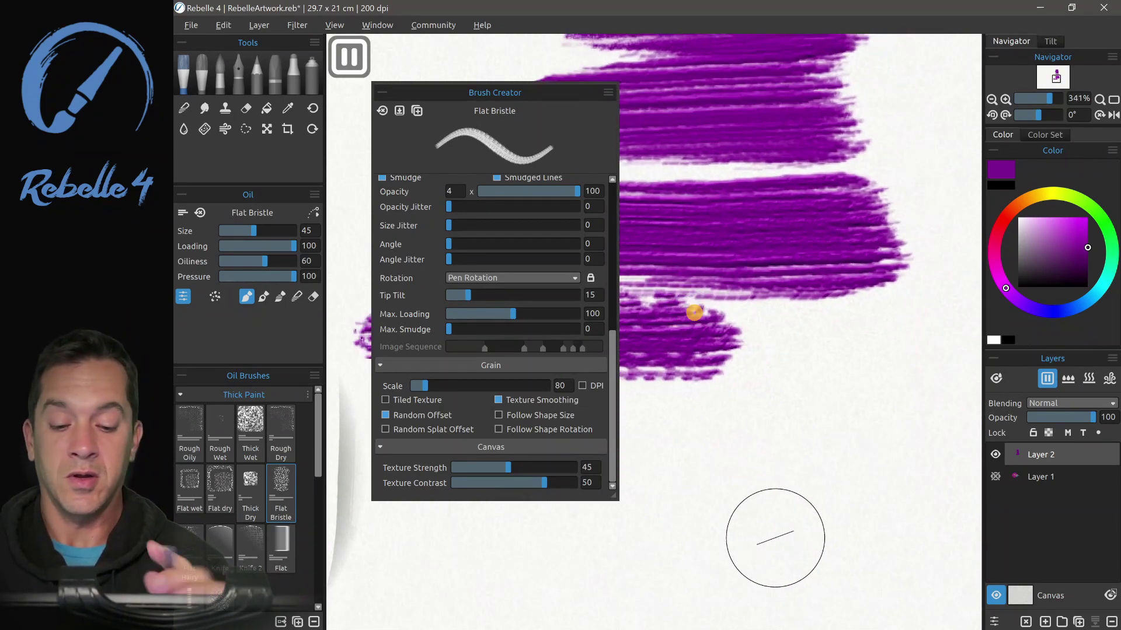
key(alt+r)
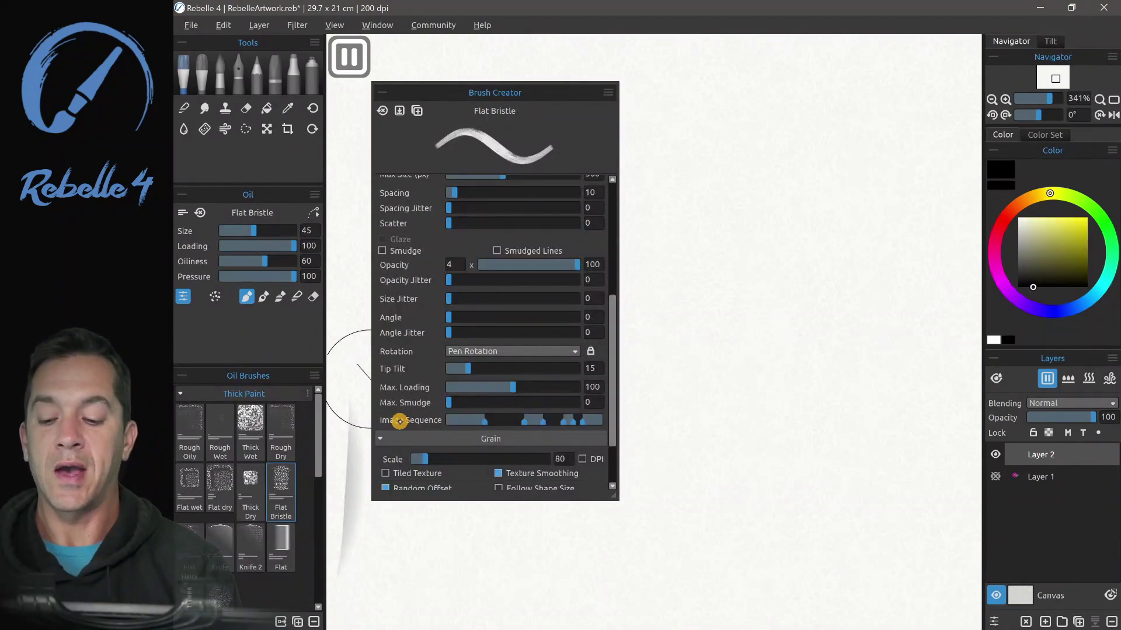
drag(611, 357, 610, 257)
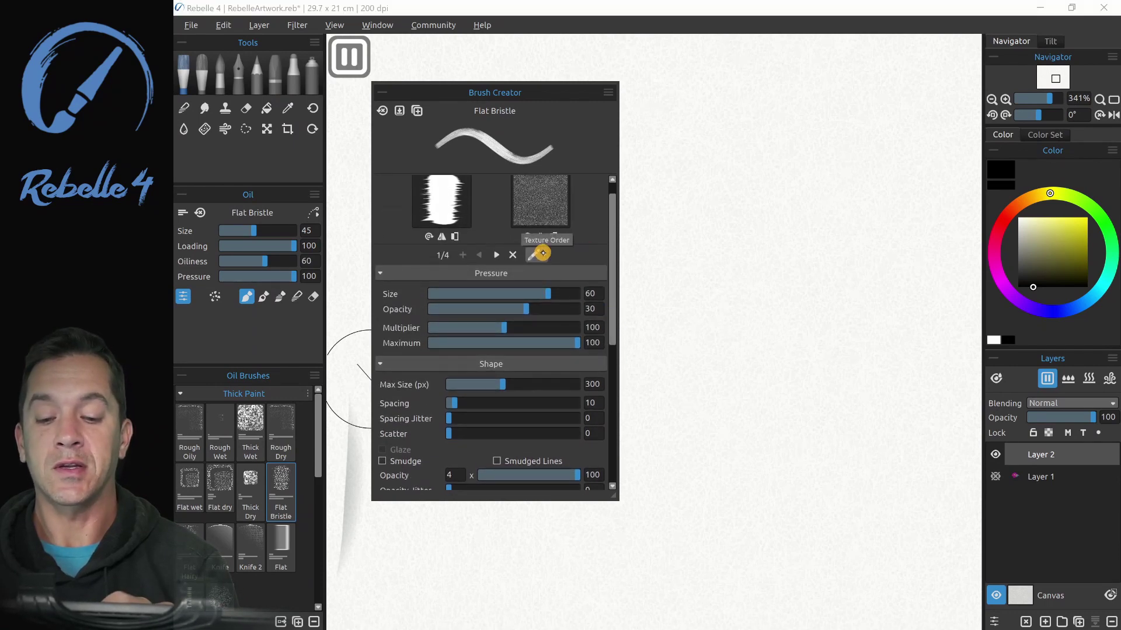
Set Texture Order to Random, then change it to Pen Pressure.
click(545, 255)
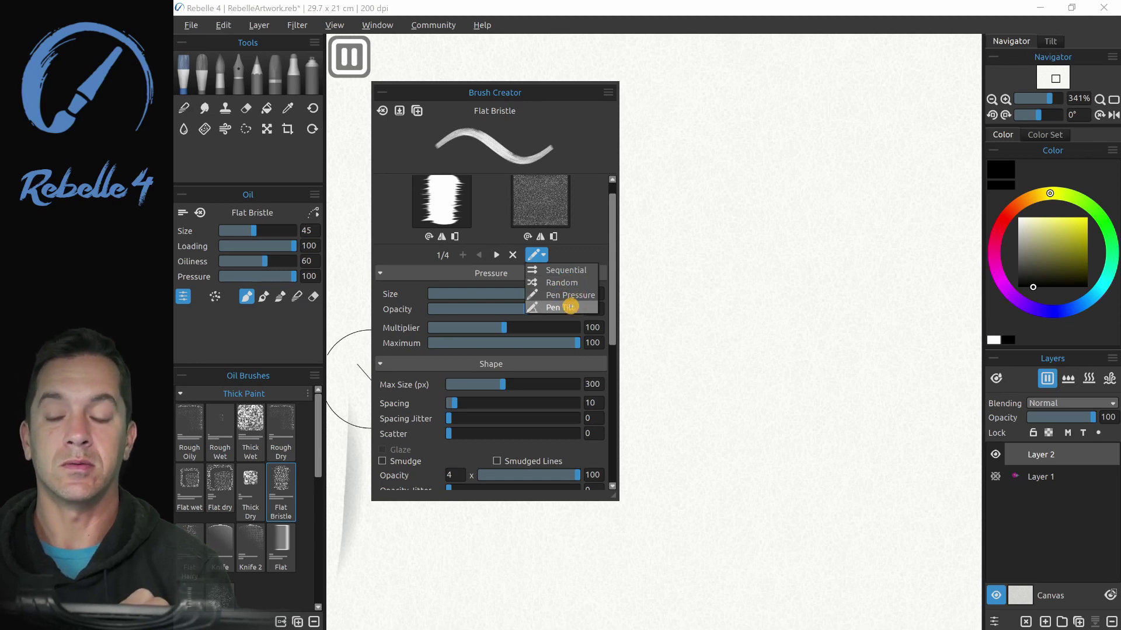
click(575, 282)
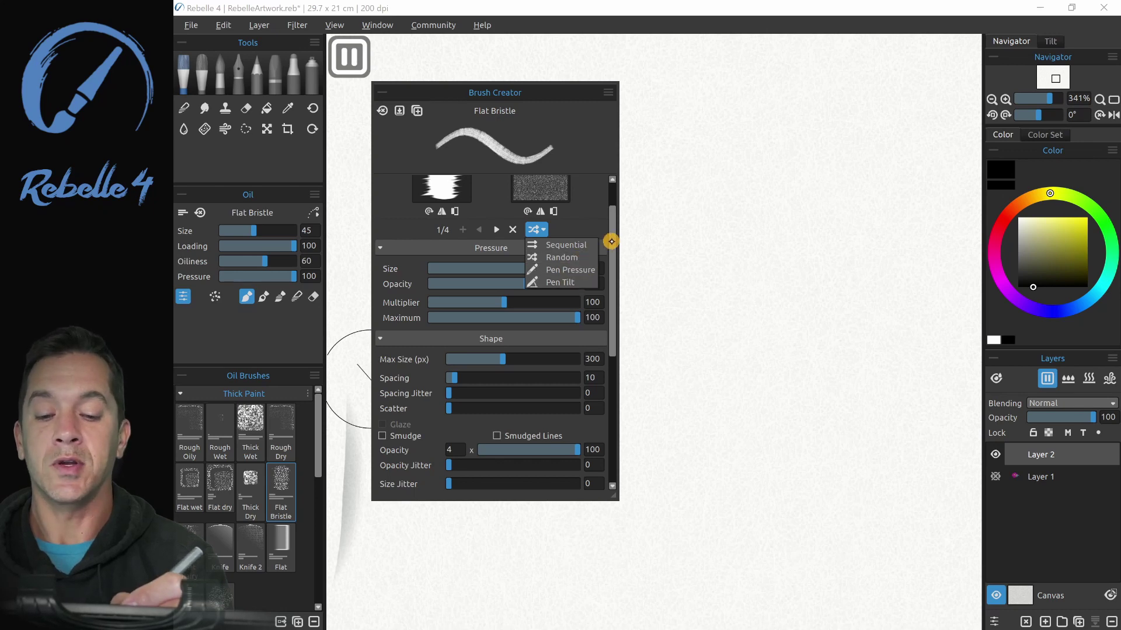
mouse_move(611, 241)
mouse_down()
mouse_move(612, 335)
mouse_move(611, 208)
mouse_up()
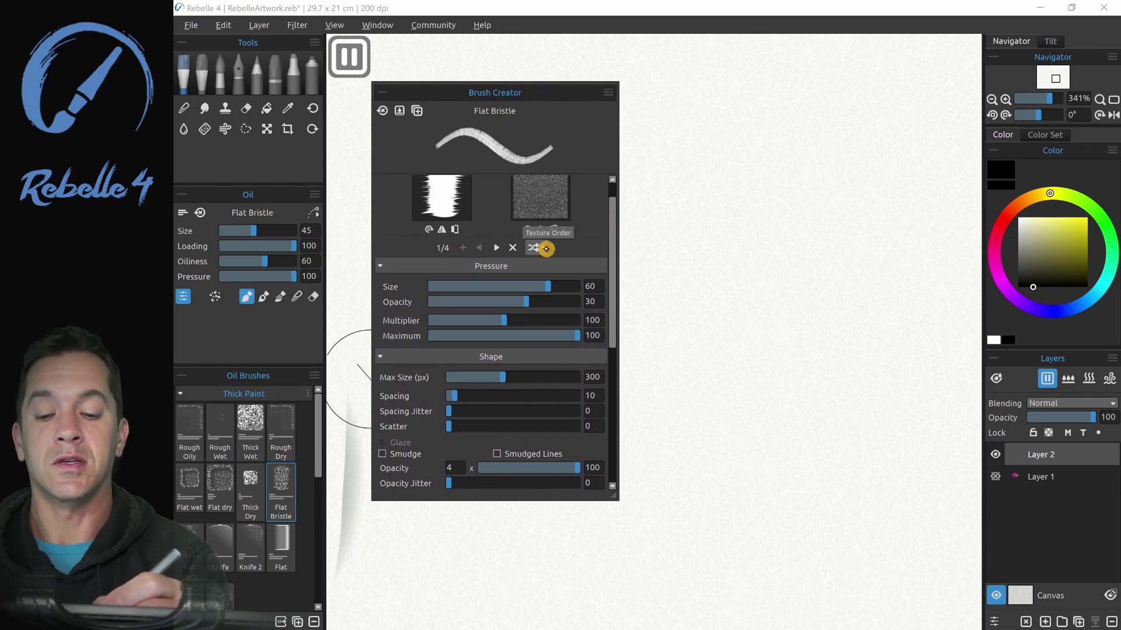
click(542, 248)
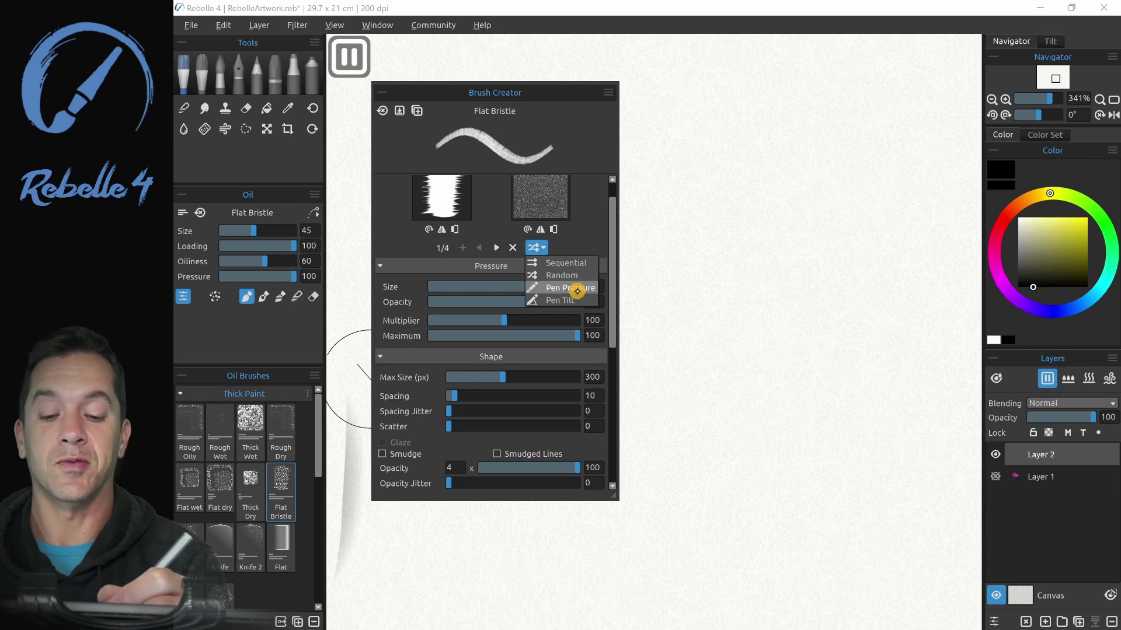
click(582, 288)
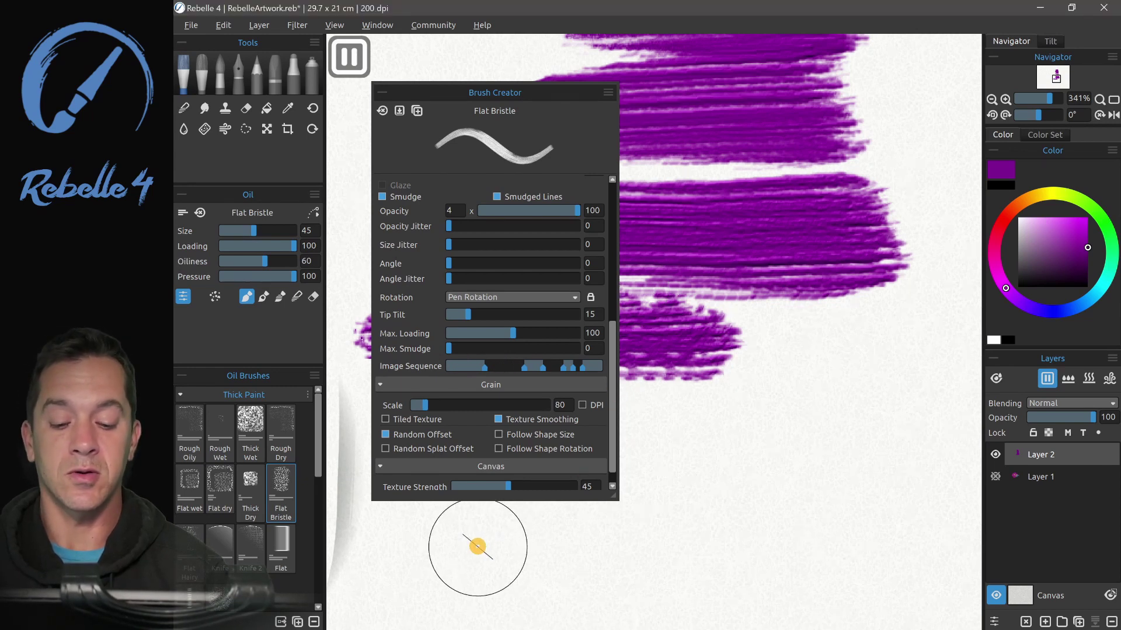
Set Spacing to 95, disable Smudge and Smudged Lines, and clear the layer.
mouse_move(475, 545)
mouse_down()
mouse_move(595, 531)
mouse_move(657, 488)
mouse_up()
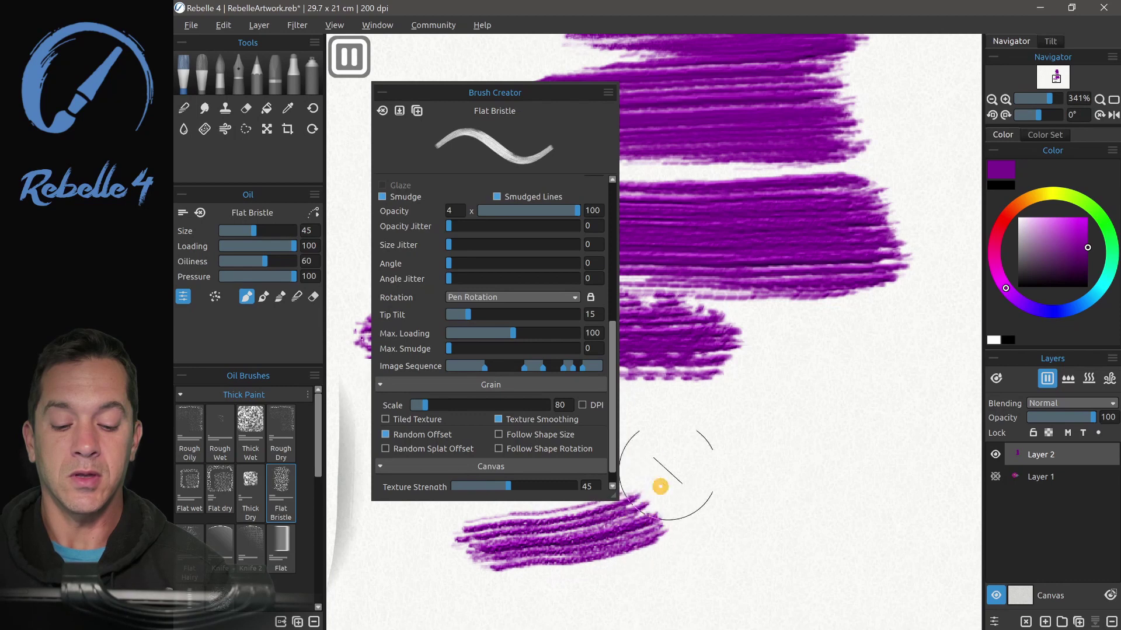
drag(613, 362, 603, 234)
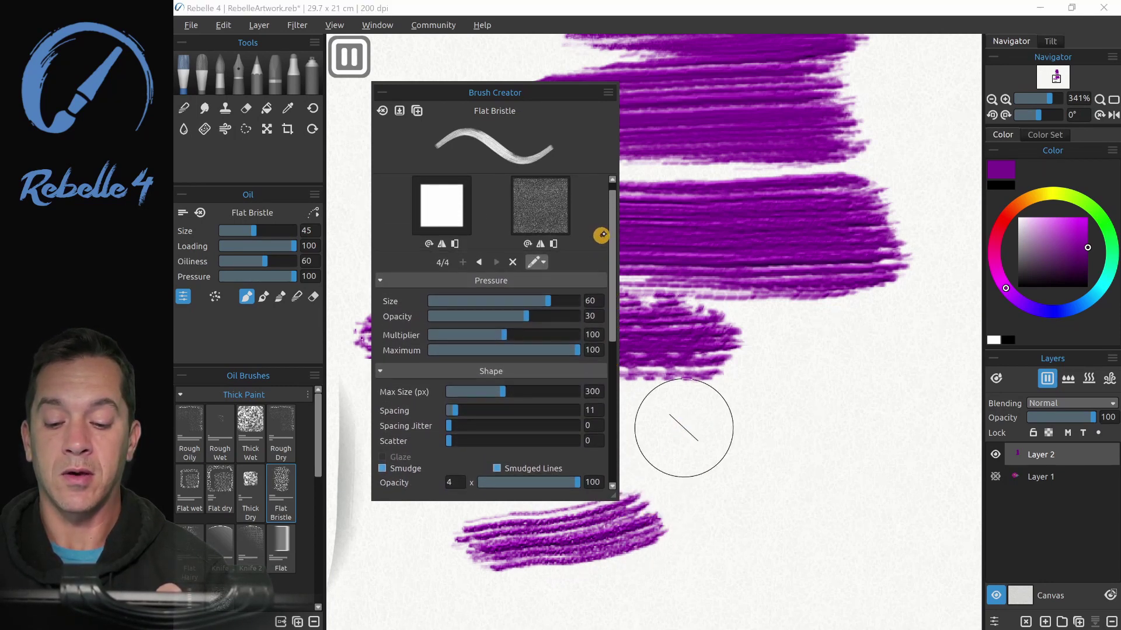
drag(470, 403, 510, 410)
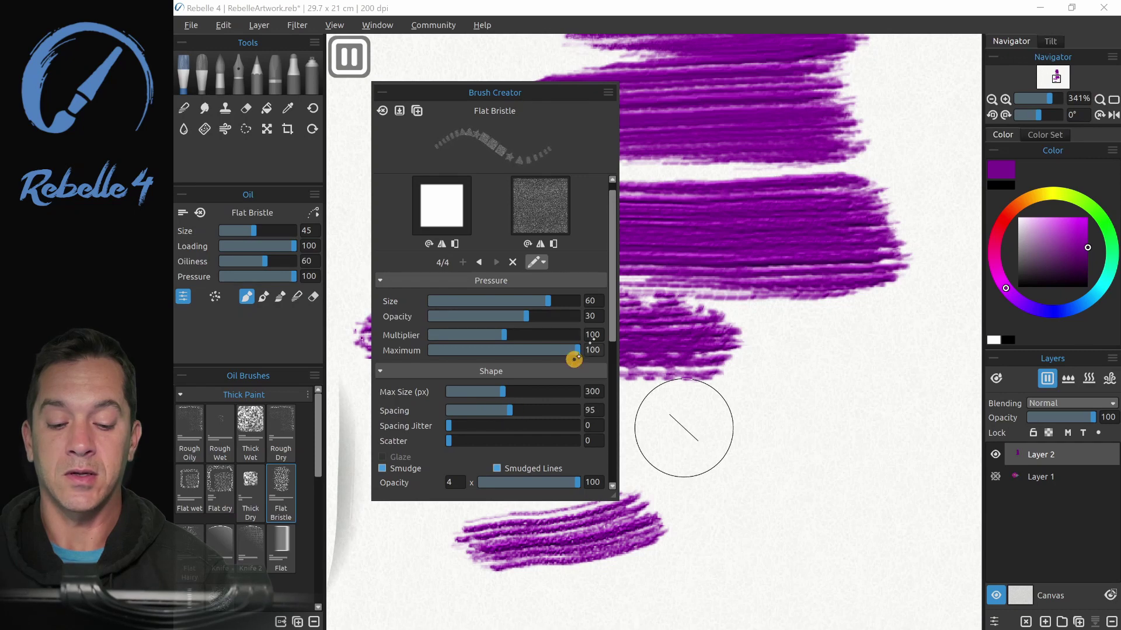
drag(612, 301, 612, 386)
click(497, 298)
click(383, 300)
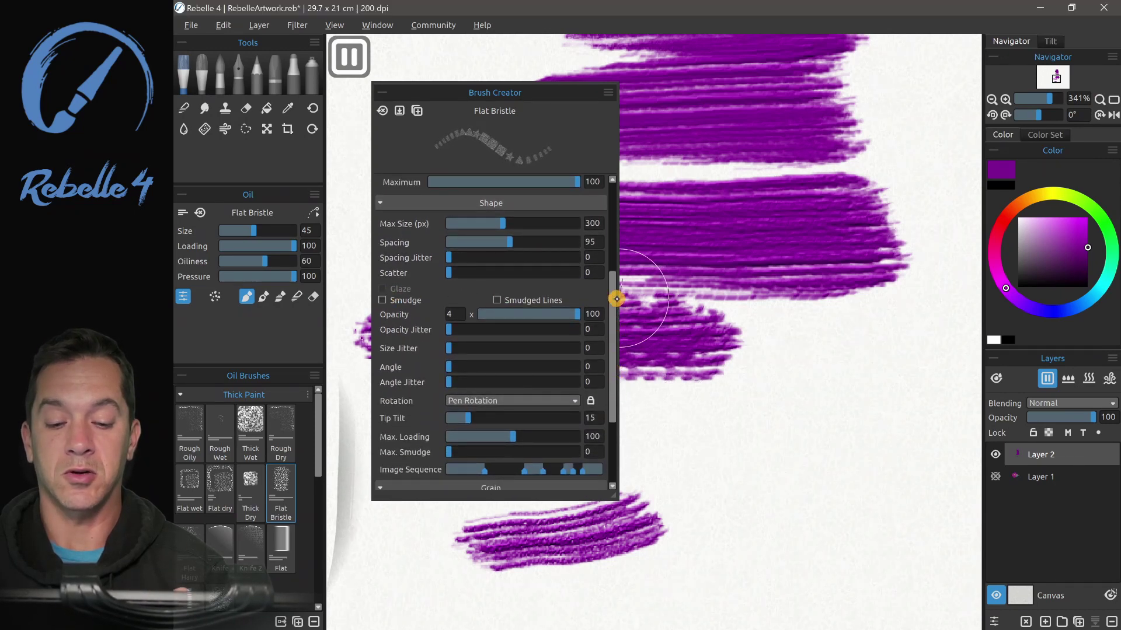
drag(613, 299, 617, 330)
key(Delete)
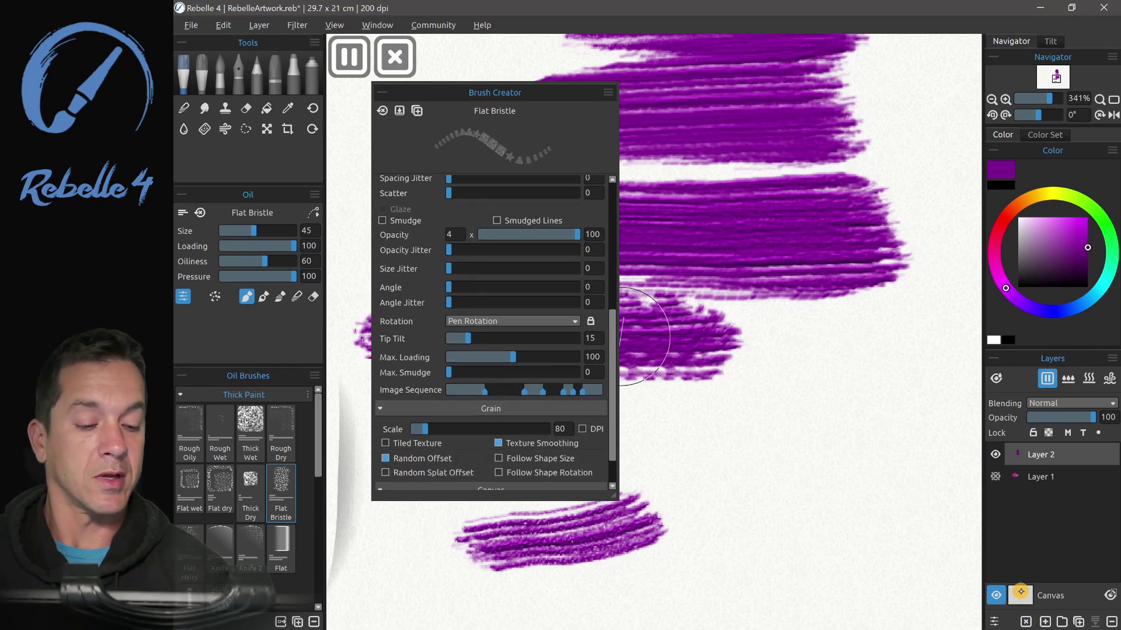
Paint rows of spaced purple dabs while stepping through the triangle and star shapes.
drag(648, 175, 960, 175)
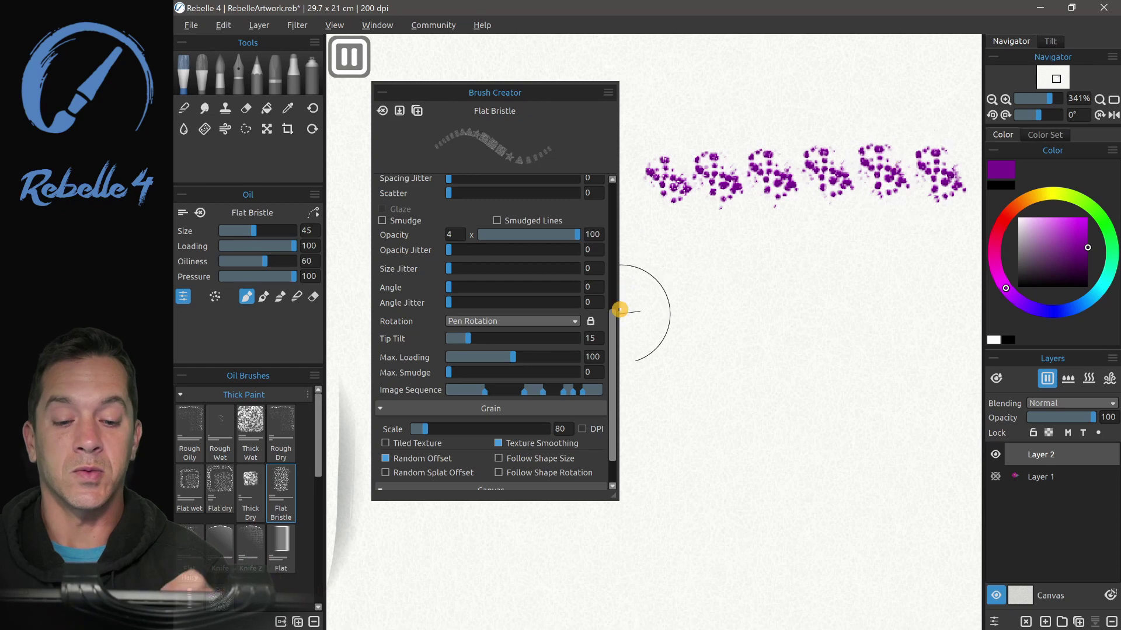
mouse_move(611, 343)
mouse_down()
mouse_move(608, 237)
mouse_move(524, 223)
mouse_up()
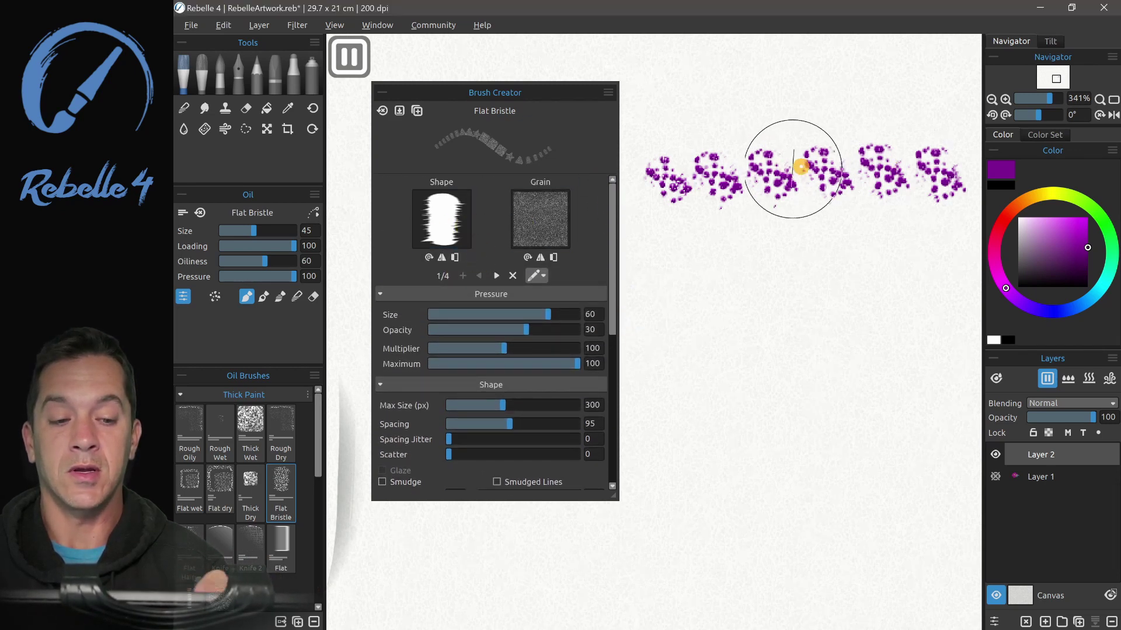
click(496, 276)
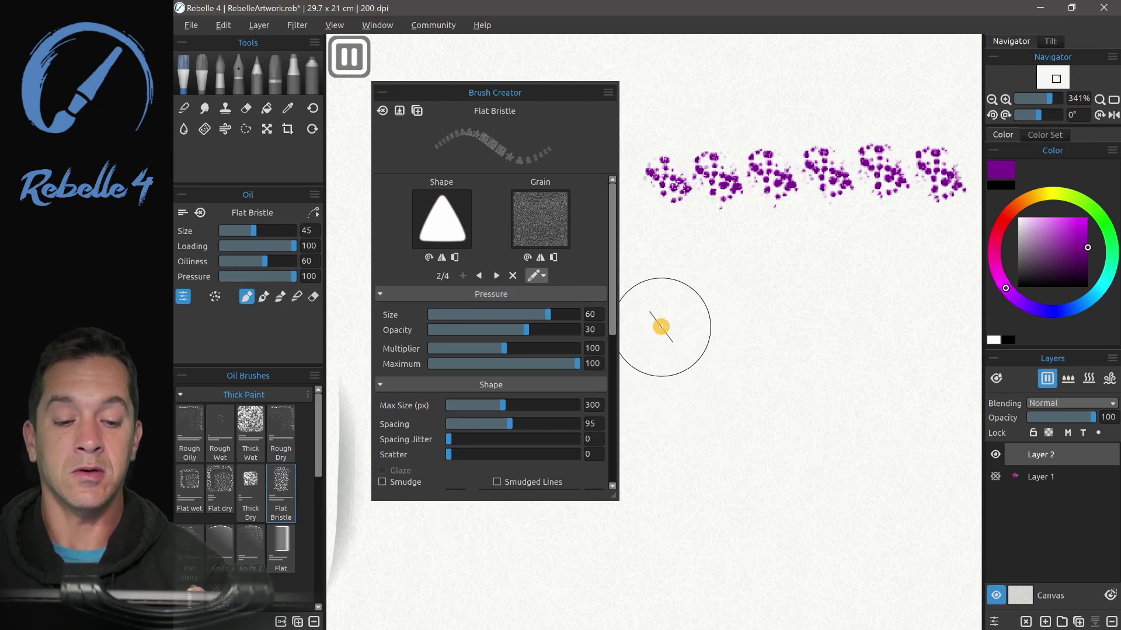
drag(653, 256, 958, 261)
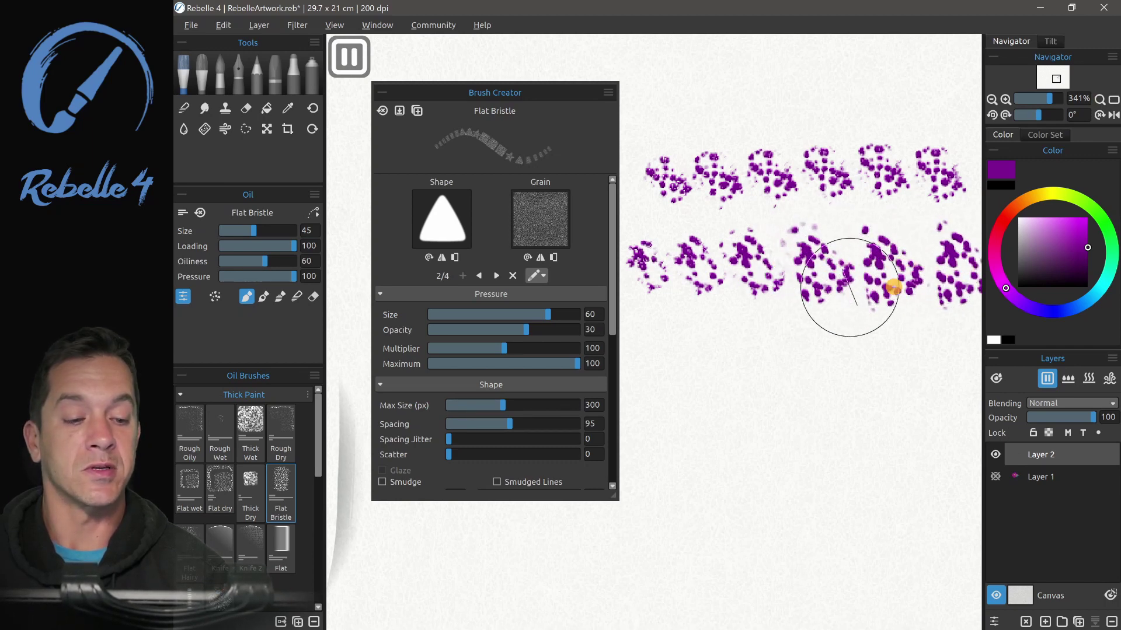
click(496, 276)
Make the image sequence follow pen pressure and paint two rows of pressure-varied dabs.
drag(613, 295, 613, 407)
click(567, 430)
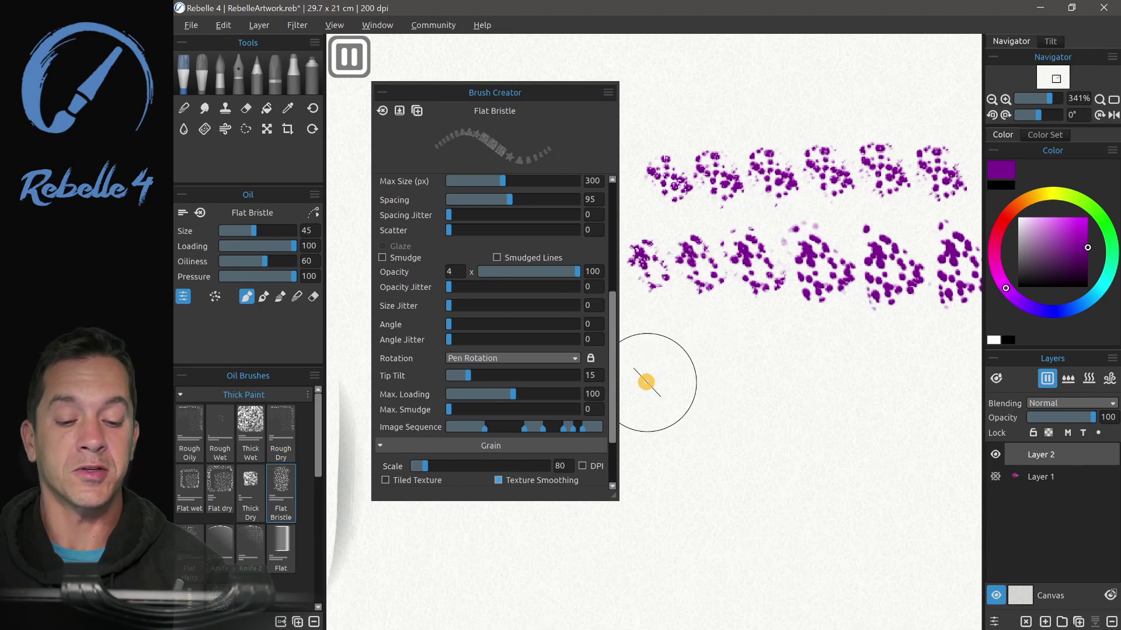
mouse_move(647, 381)
mouse_down()
mouse_move(973, 379)
mouse_move(929, 371)
mouse_up()
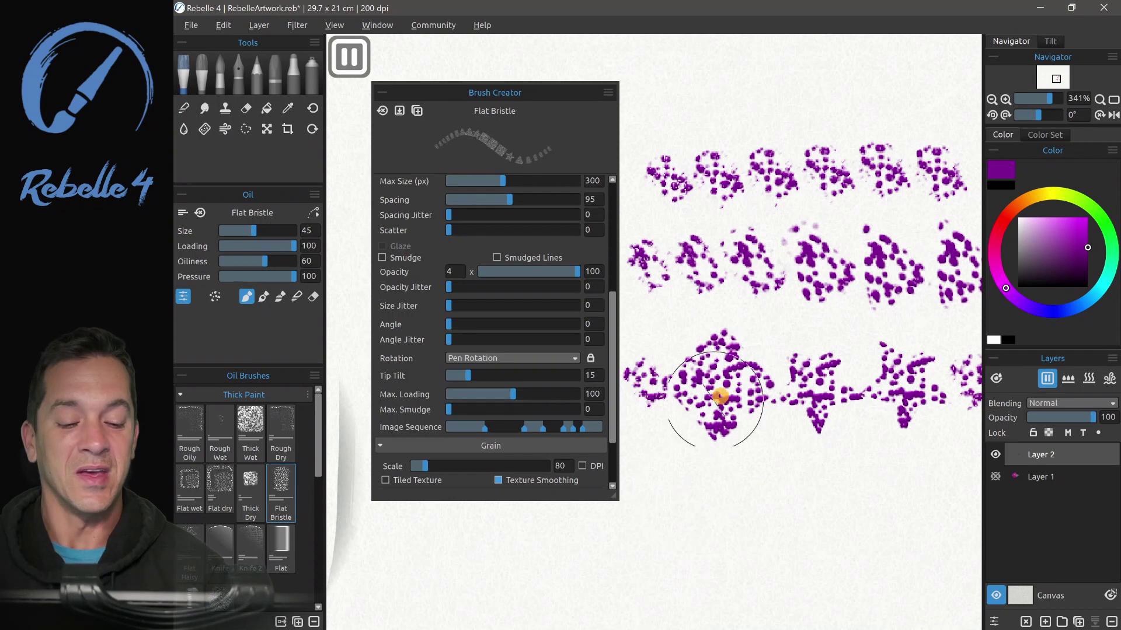
drag(663, 507, 956, 505)
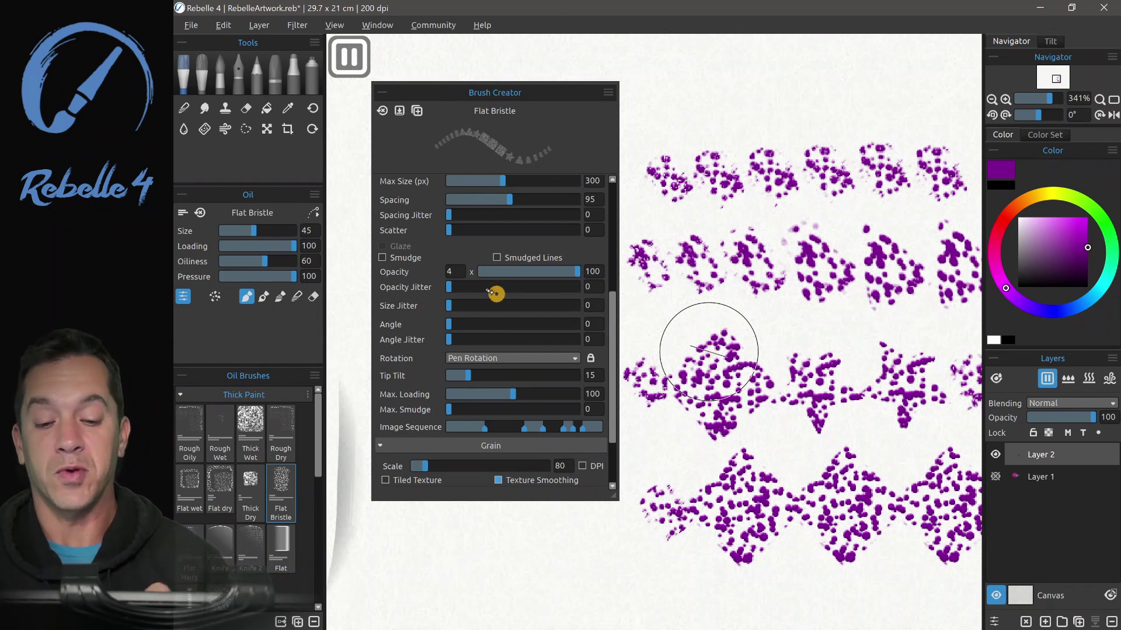
Set Spacing back to 11, clear the layer, and paint one large looping purple stroke.
drag(500, 194, 453, 202)
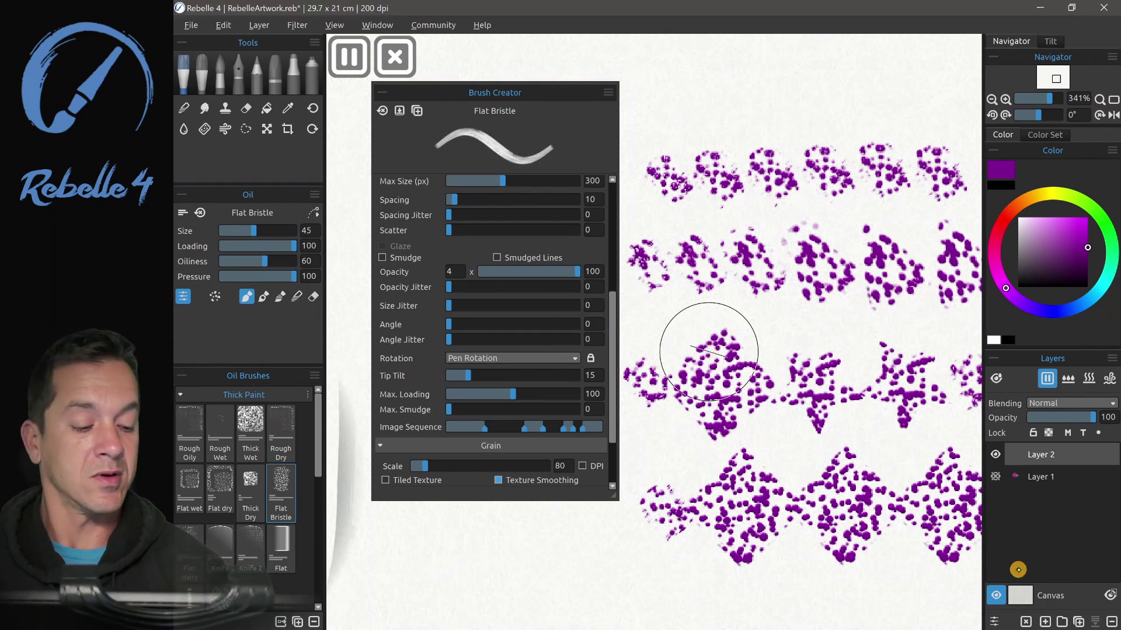
key(Delete)
mouse_move(633, 207)
mouse_down()
mouse_move(681, 195)
mouse_move(755, 151)
mouse_move(783, 203)
mouse_move(718, 265)
mouse_move(700, 338)
mouse_move(760, 331)
mouse_move(825, 285)
mouse_move(872, 277)
mouse_move(875, 327)
mouse_move(851, 376)
mouse_move(808, 416)
mouse_move(666, 507)
mouse_move(658, 529)
mouse_move(734, 534)
mouse_move(875, 510)
mouse_move(929, 441)
mouse_move(944, 283)
mouse_move(910, 166)
mouse_move(843, 123)
mouse_move(687, 110)
mouse_move(648, 124)
mouse_move(636, 161)
mouse_move(641, 279)
mouse_move(679, 457)
mouse_up()
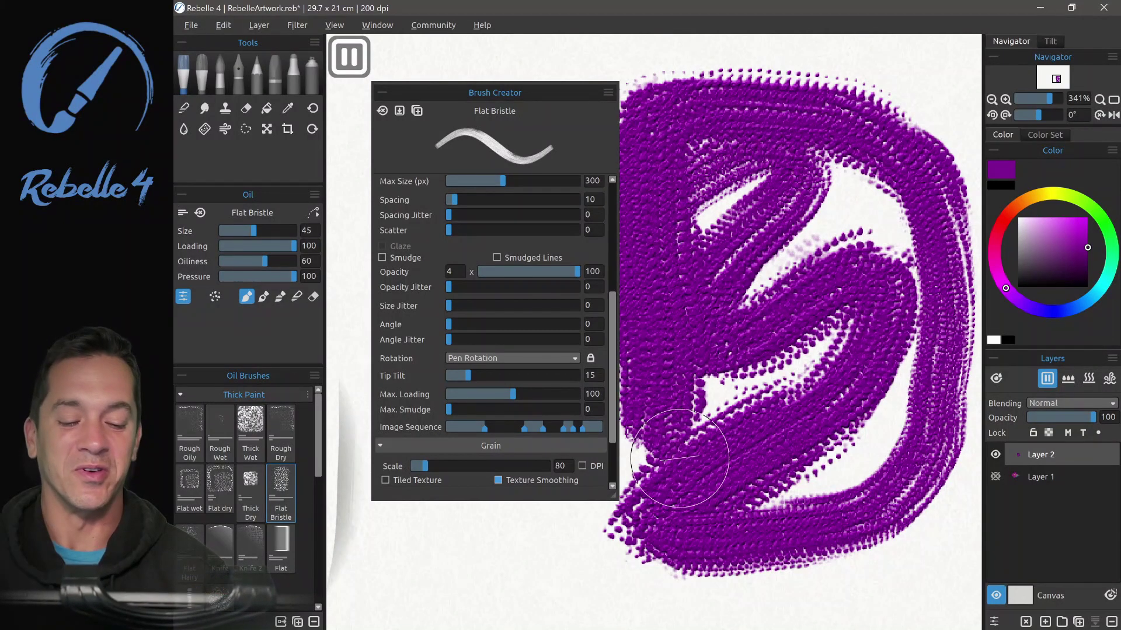
Clear Layer 2 and set the watercolor brush to Opaque mode.
click(1025, 622)
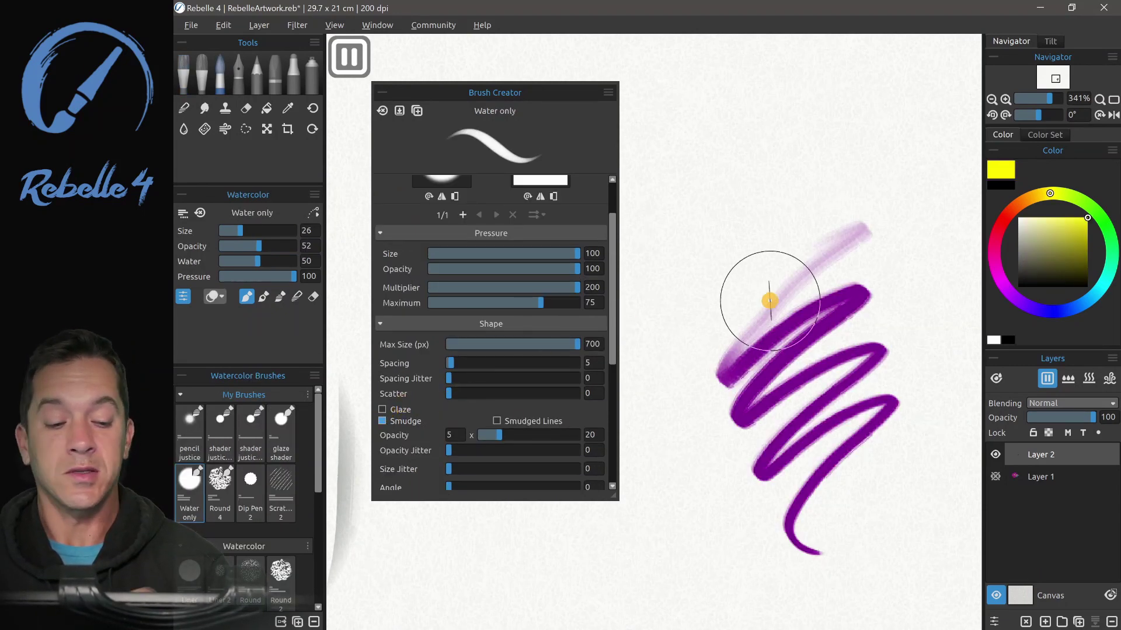
click(224, 297)
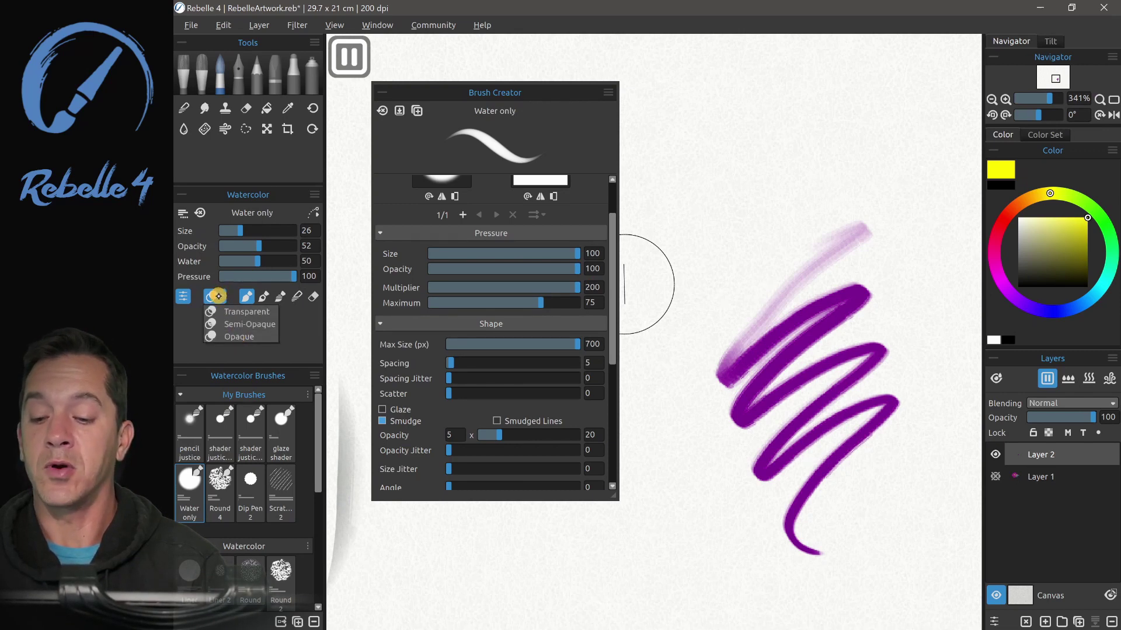
click(248, 297)
Paint yellow over the purple scribble, then glaze another yellow pass tinting it brown.
mouse_move(662, 305)
mouse_down()
mouse_move(942, 289)
mouse_move(737, 327)
mouse_move(829, 305)
mouse_move(687, 322)
mouse_up()
click(382, 410)
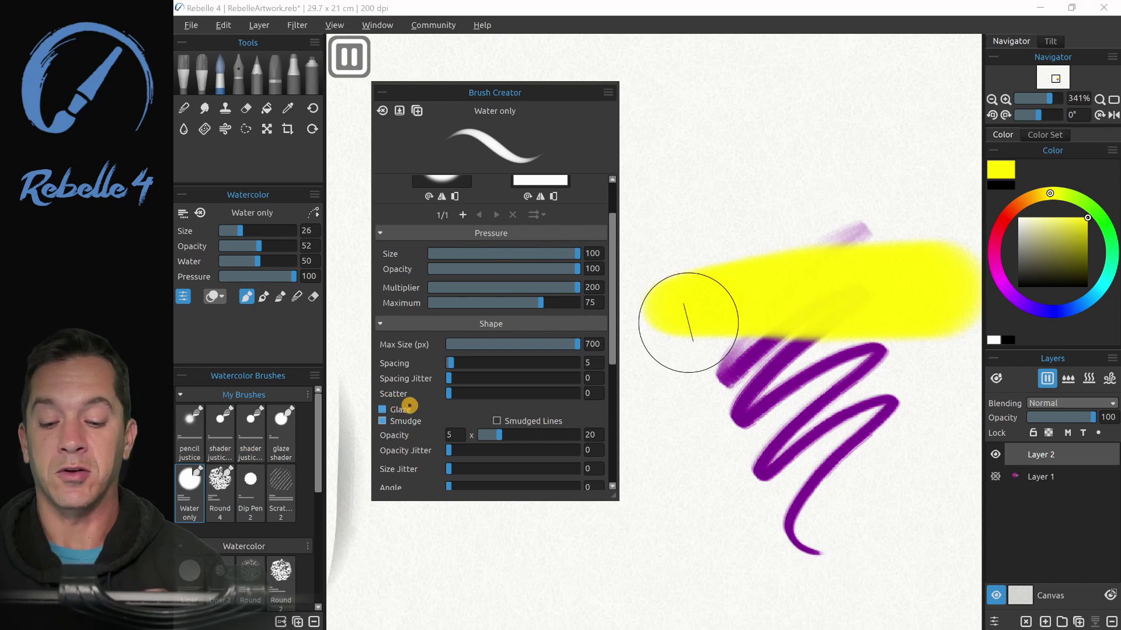
mouse_move(696, 376)
mouse_down()
mouse_move(675, 376)
mouse_move(900, 382)
mouse_move(918, 392)
mouse_up()
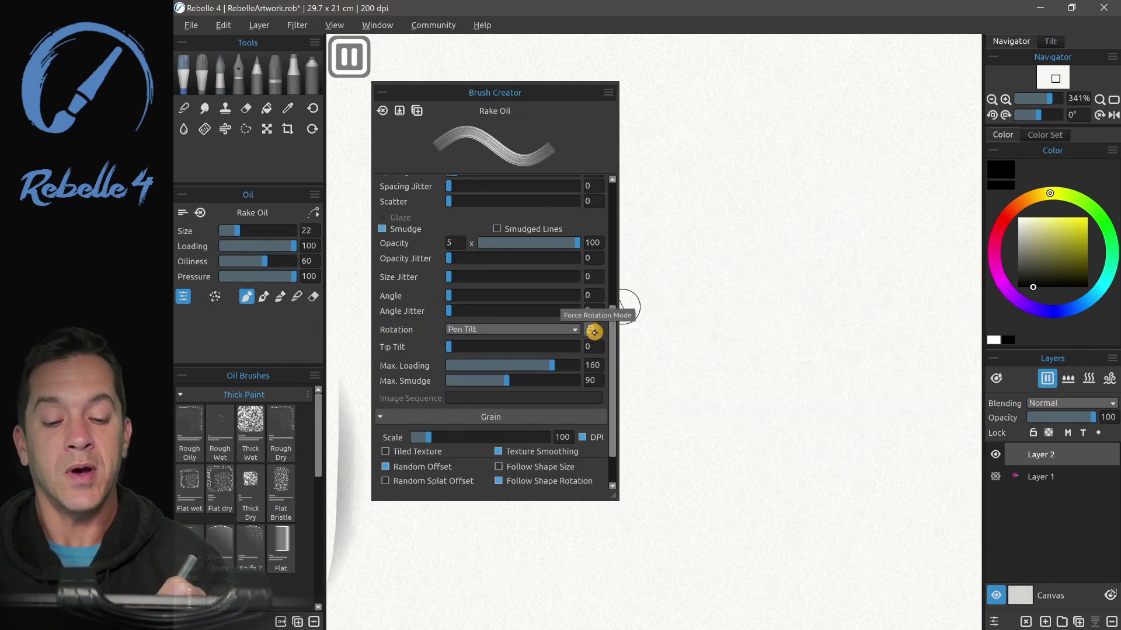
Lock Force Rotation Mode so Rake Oil always uses Pen Tilt rotation.
click(591, 330)
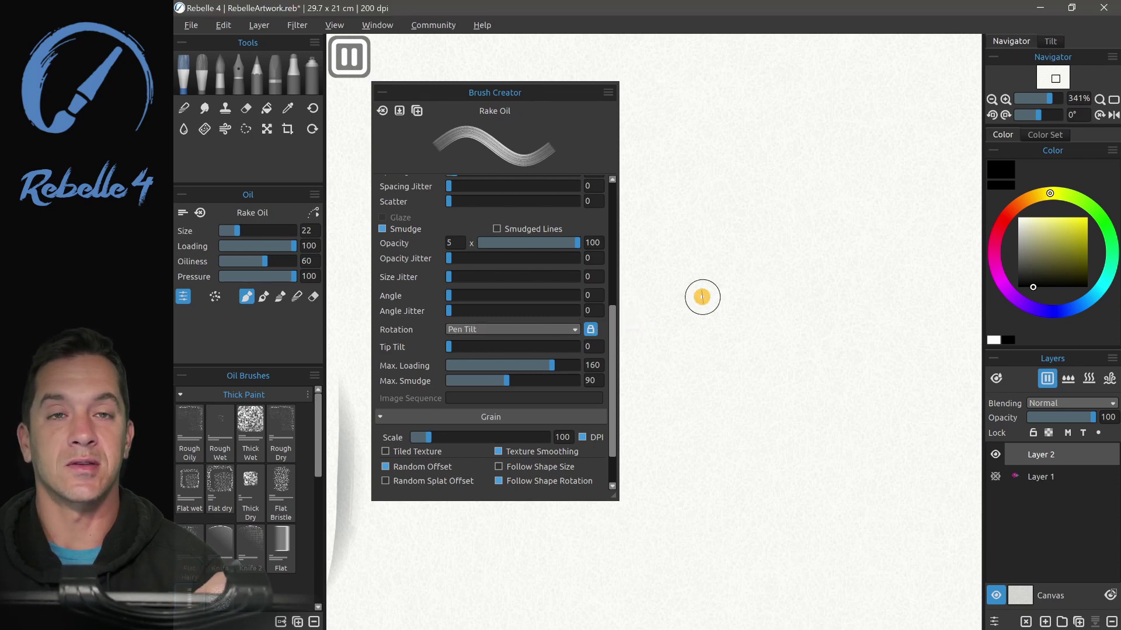
scroll(491, 292, up, 2)
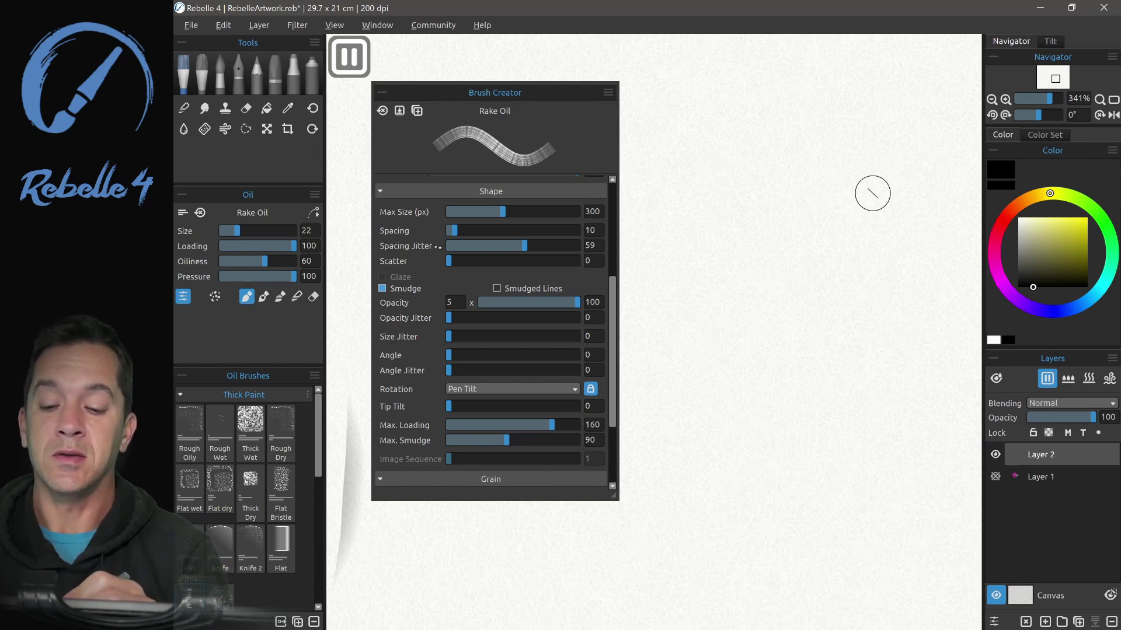
Paint a vertical black test stroke with Rake Oil, then undo it.
click(573, 241)
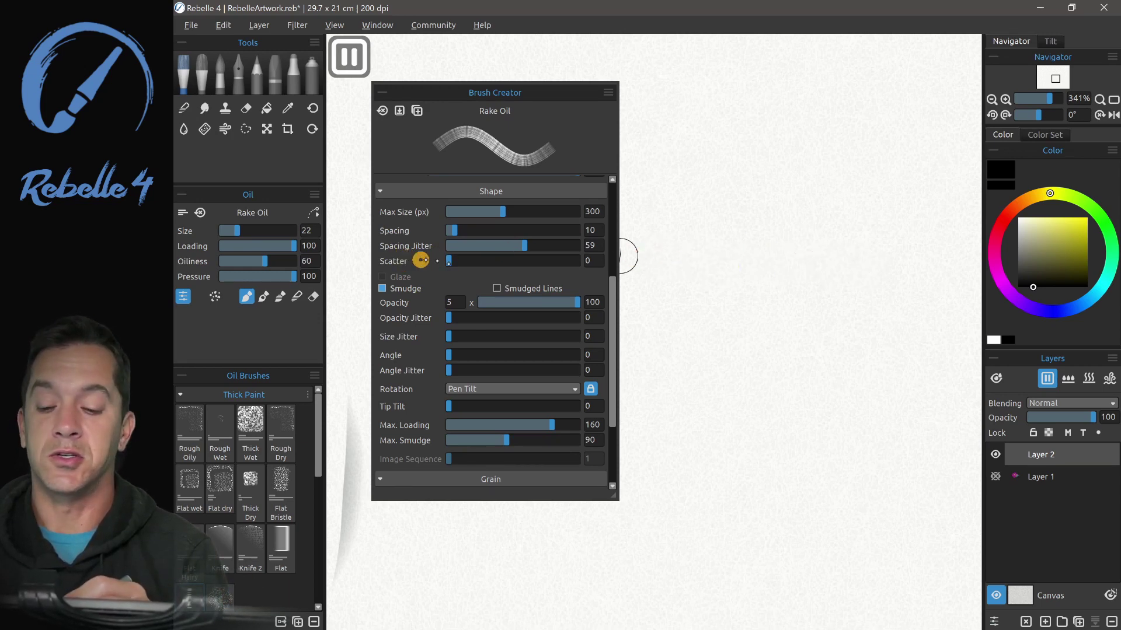
mouse_move(730, 353)
mouse_down()
mouse_move(727, 363)
mouse_move(731, 245)
mouse_up()
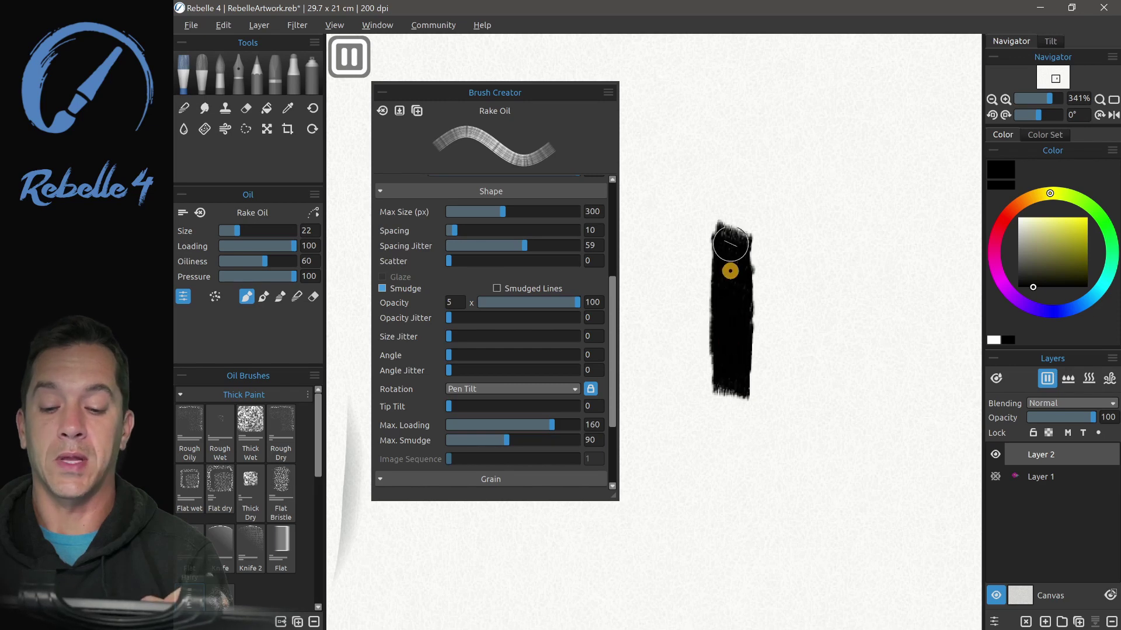
key(ctrl+z)
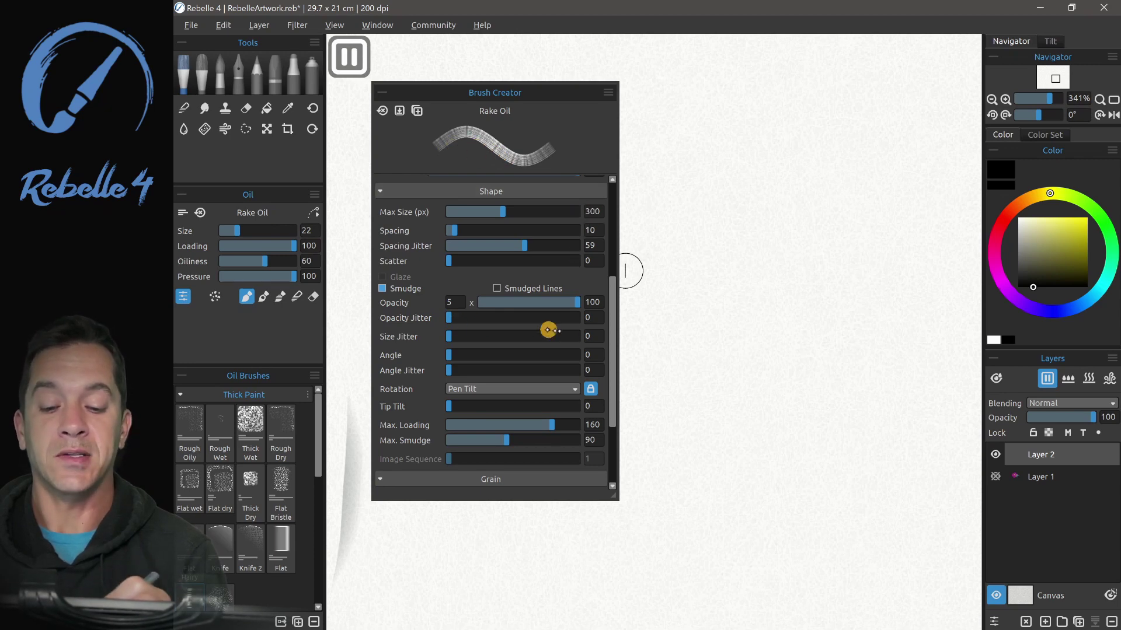
Give Rake Oil angle jitter 13, size jitter 14, opacity jitter 17 and scatter 36.
drag(613, 303, 611, 323)
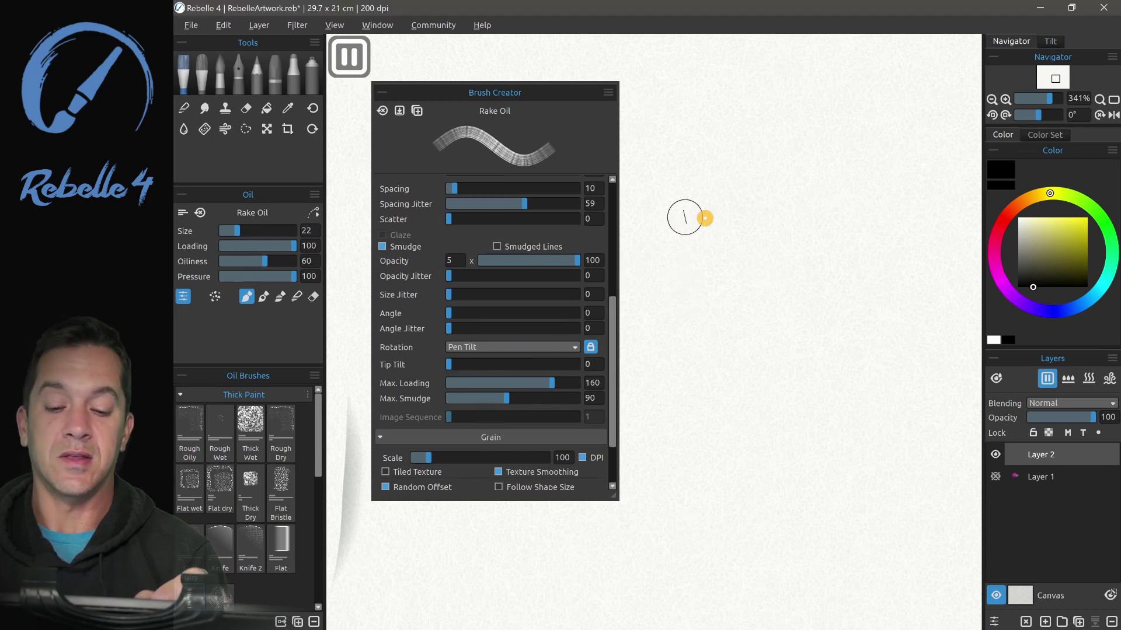
click(466, 329)
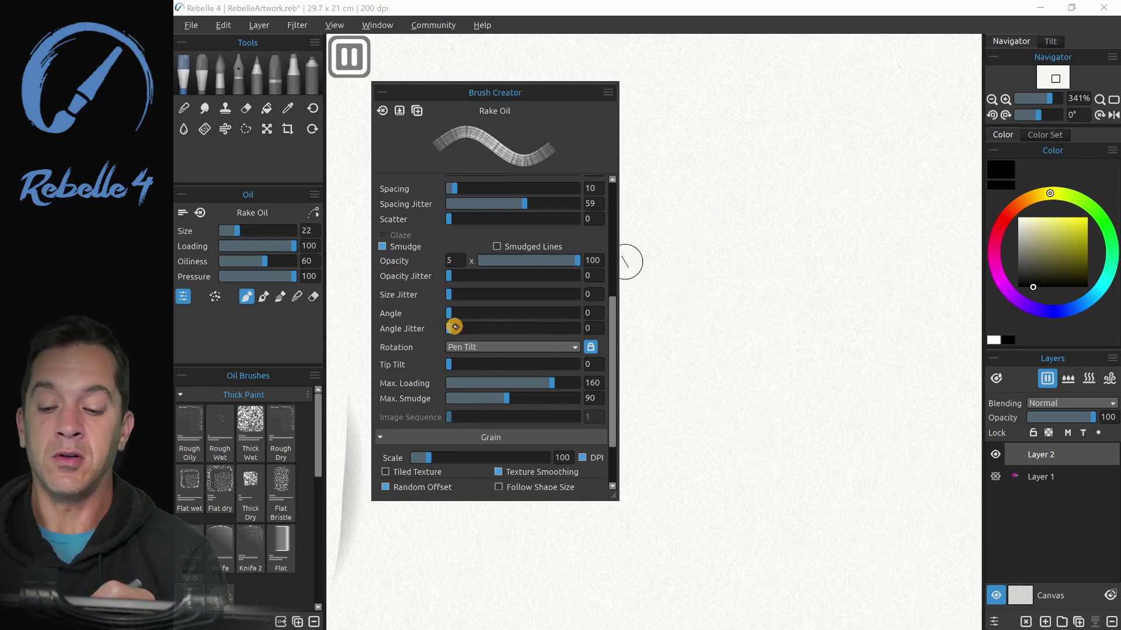
click(463, 293)
click(470, 276)
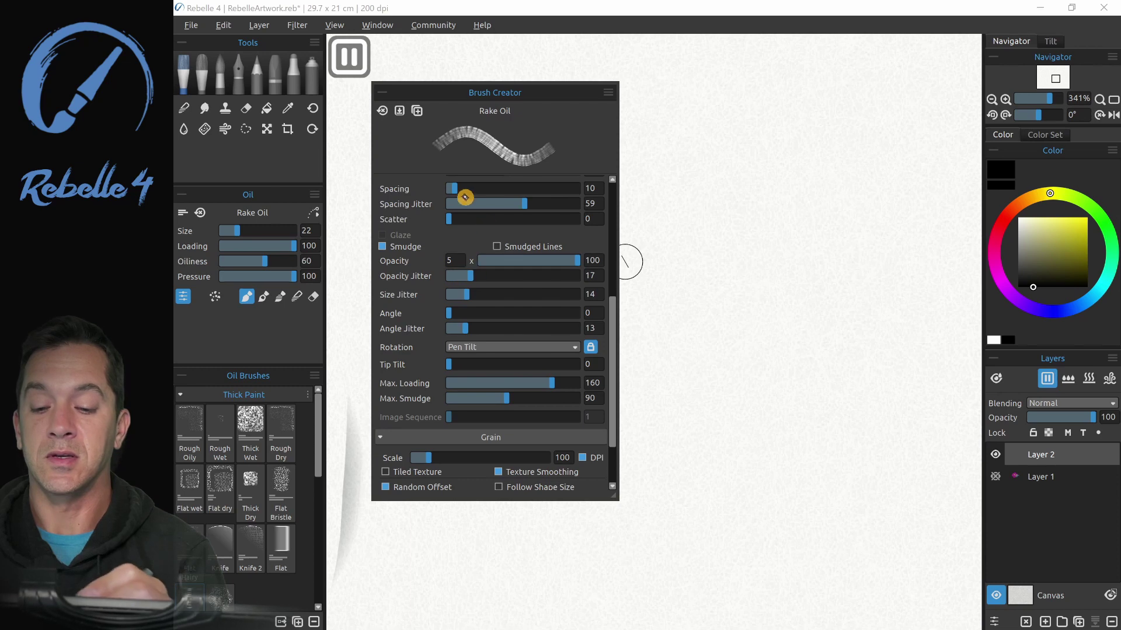
drag(451, 220, 470, 218)
Sketch a rough black face, raising spacing to 13 for the side and bottom strokes.
mouse_move(649, 275)
mouse_down()
mouse_move(725, 237)
mouse_move(785, 228)
mouse_move(769, 255)
mouse_move(786, 302)
mouse_move(835, 319)
mouse_move(728, 377)
mouse_move(704, 430)
mouse_move(787, 431)
mouse_move(781, 471)
mouse_move(853, 465)
mouse_move(897, 366)
mouse_move(858, 159)
mouse_move(776, 125)
mouse_move(676, 192)
mouse_move(647, 271)
mouse_move(683, 485)
mouse_up()
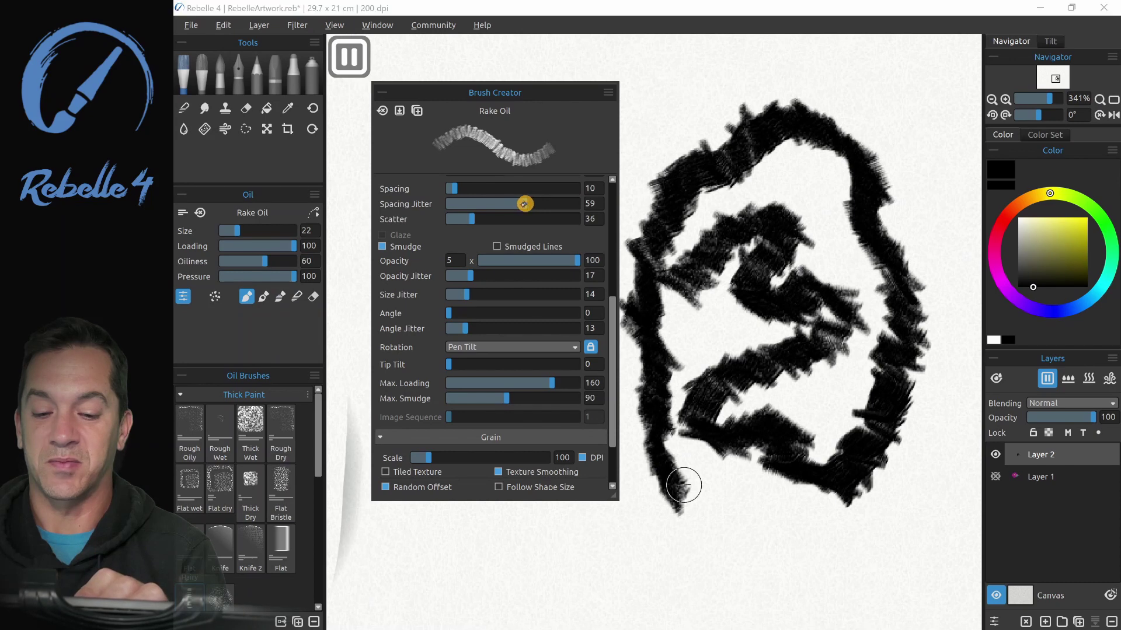
drag(453, 188, 455, 189)
mouse_move(872, 58)
mouse_down()
mouse_move(896, 155)
mouse_move(938, 195)
mouse_move(854, 397)
mouse_up()
mouse_move(682, 543)
mouse_down()
mouse_move(764, 523)
mouse_move(826, 540)
mouse_move(905, 541)
mouse_up()
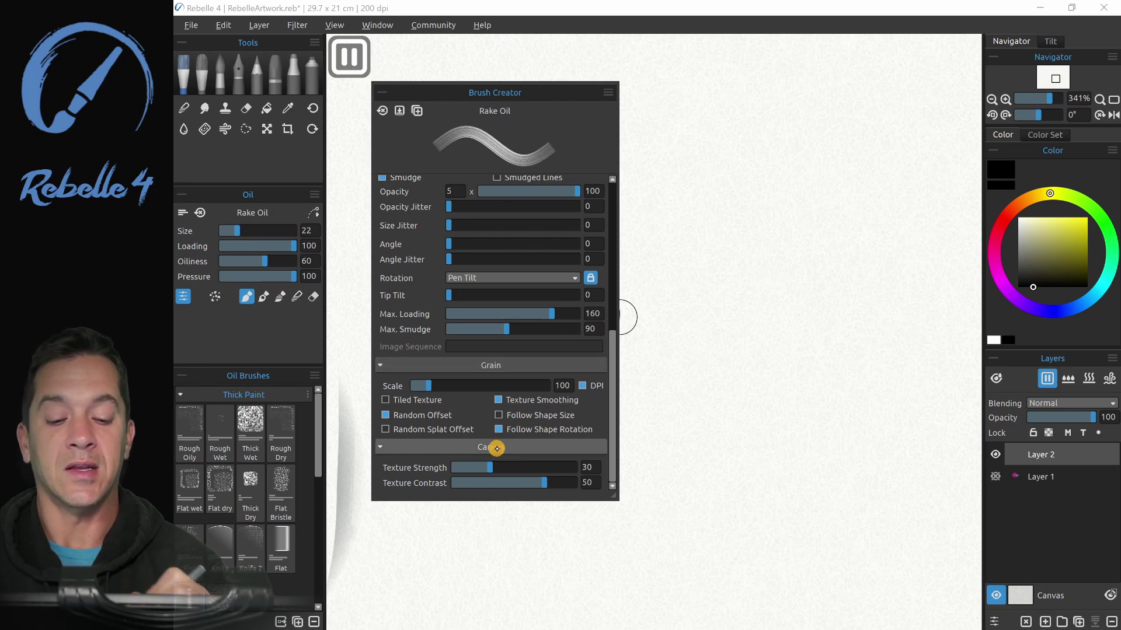
Clear the face sketch and reset Rake Oil to spacing 10, with jitter and scatter at 0.
drag(612, 369, 601, 219)
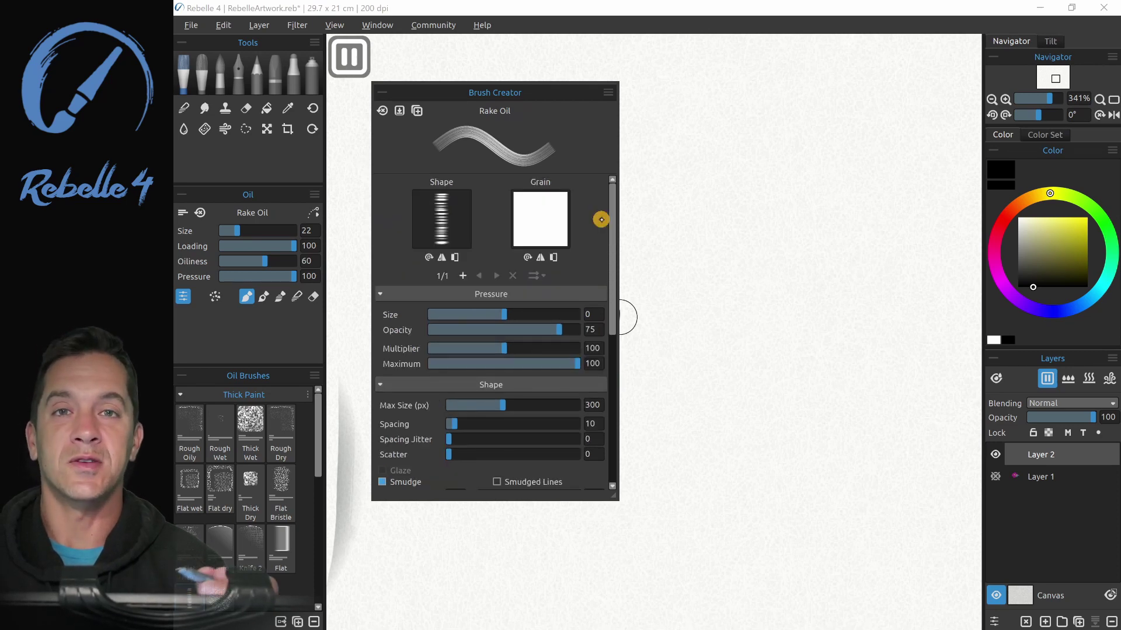